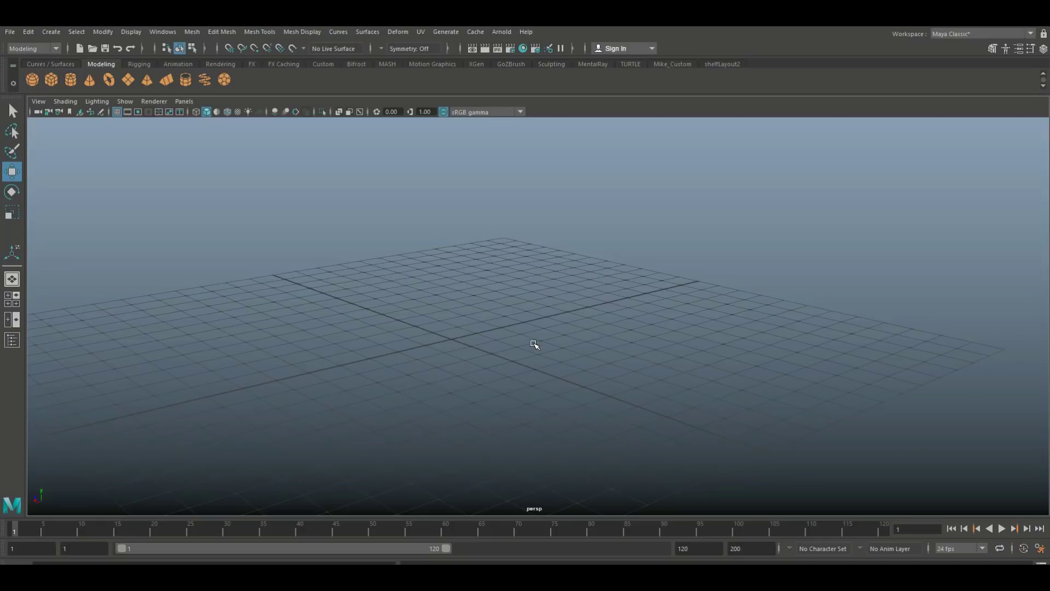
Step: Create a polygon cylinder standing on the grid near the origin
scroll(533, 343, down, 5)
scroll(534, 343, up, 3)
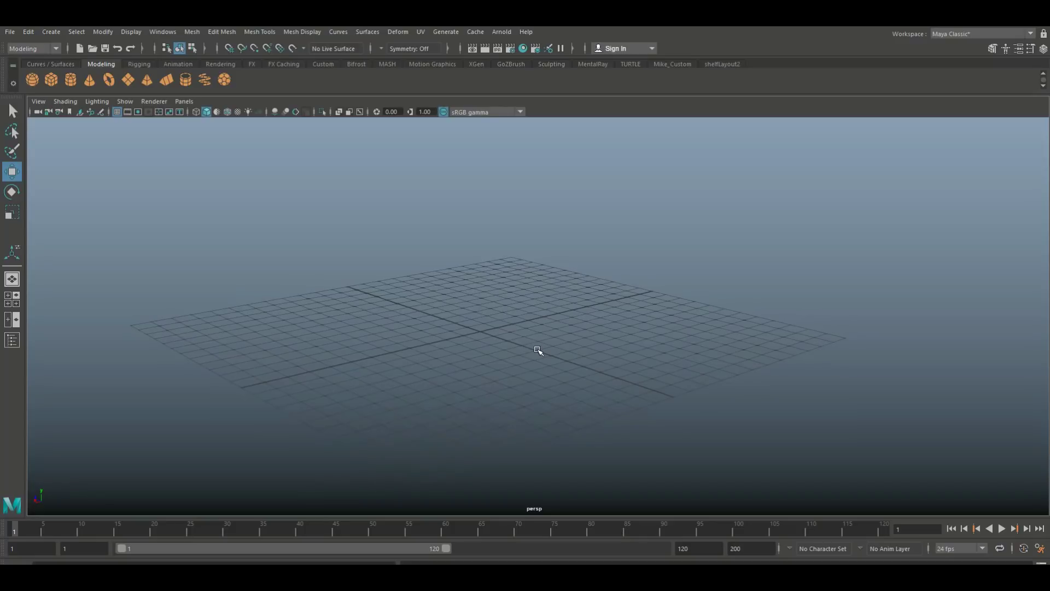
alt+drag(547, 344, 516, 347)
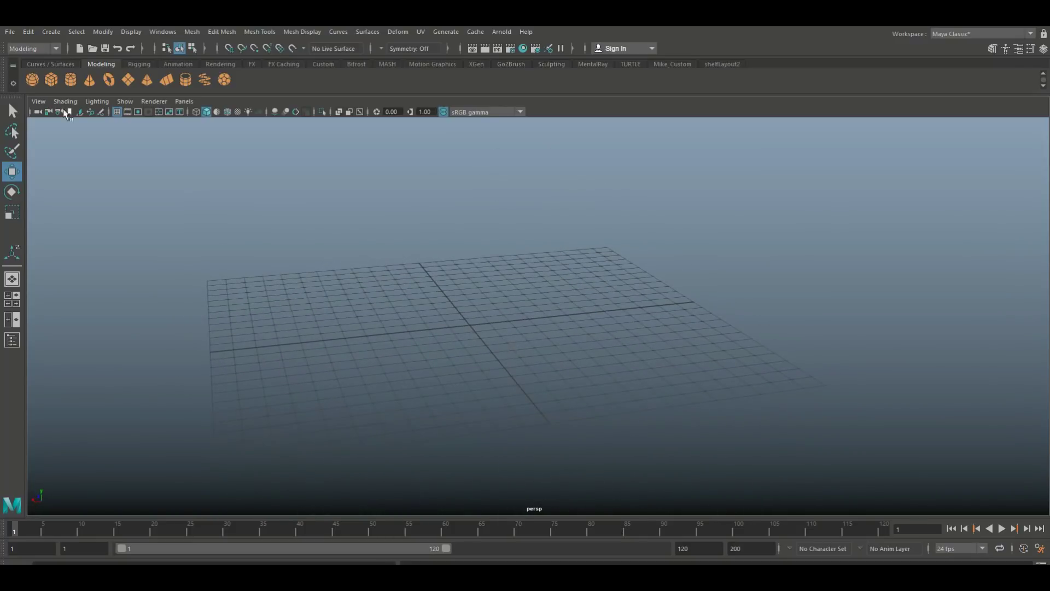
click(71, 80)
alt+drag(192, 178, 440, 235)
Step: Set the cylinder's subdivisions to 8 around the axis, 5 along the height and 0 on the caps
key(ctrl+a)
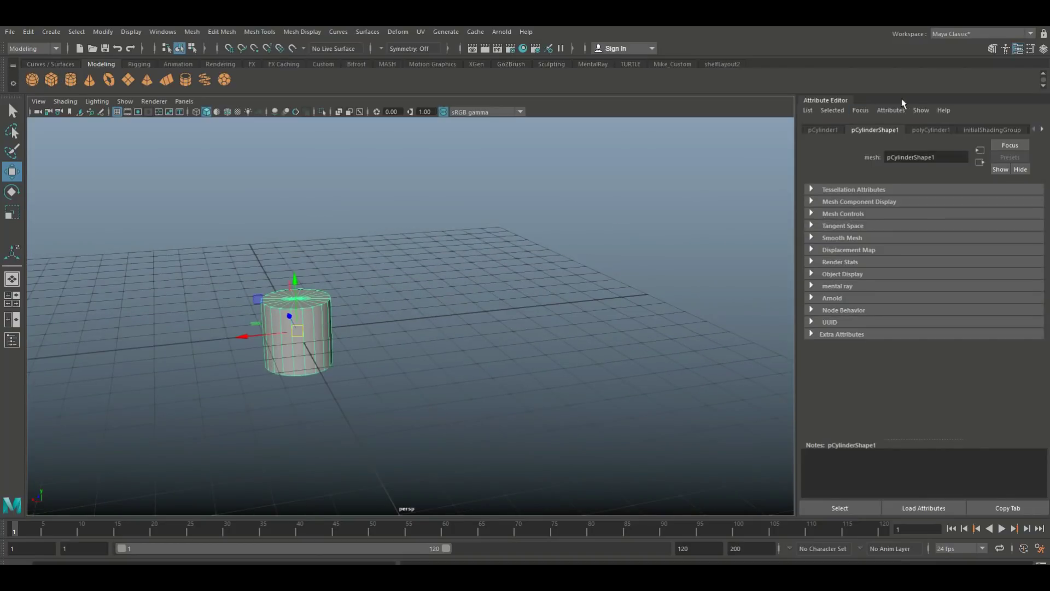
click(935, 133)
drag(907, 227, 857, 235)
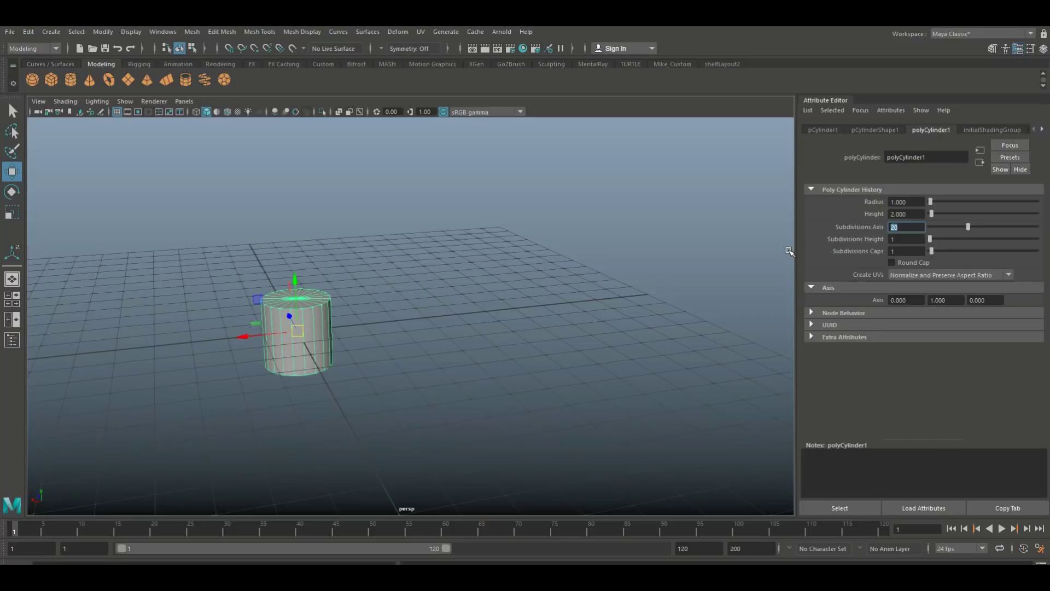
key(Return)
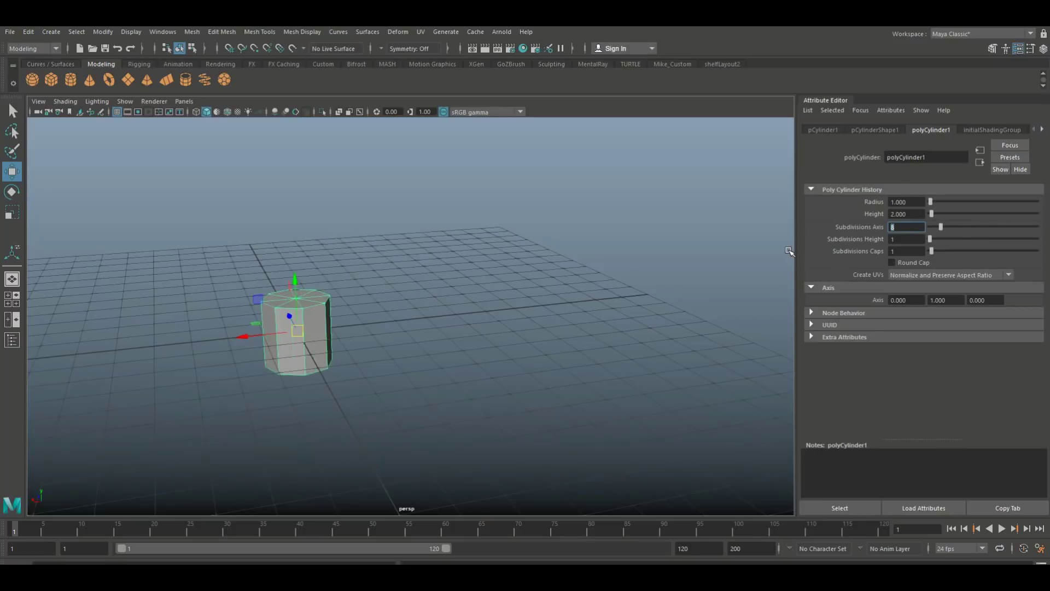
double_click(917, 252)
key(Return)
key(shift+Tab)
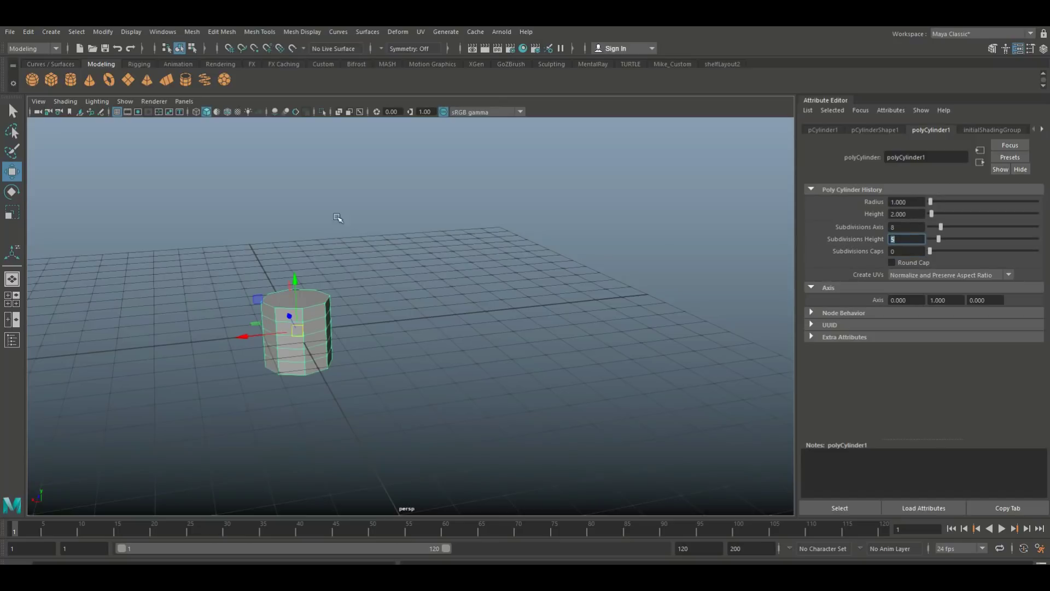
Step: Delete the cylinder's top and bottom cap faces so it becomes an open tube
alt+right_drag(341, 263, 415, 274)
alt+middle_drag(368, 302, 489, 265)
alt+drag(489, 266, 492, 293)
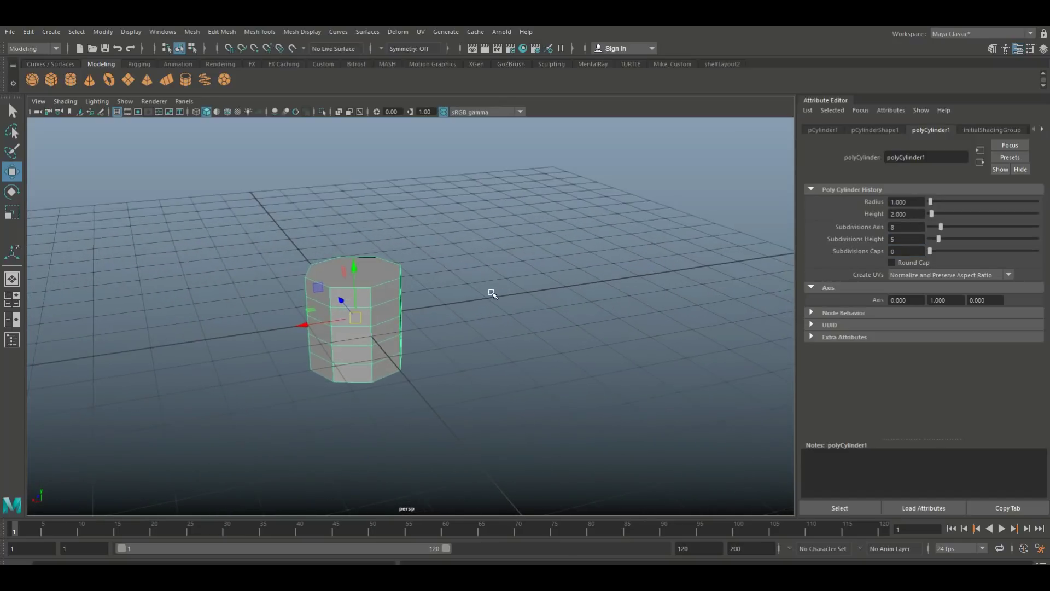
right_drag(399, 269, 399, 298)
click(367, 262)
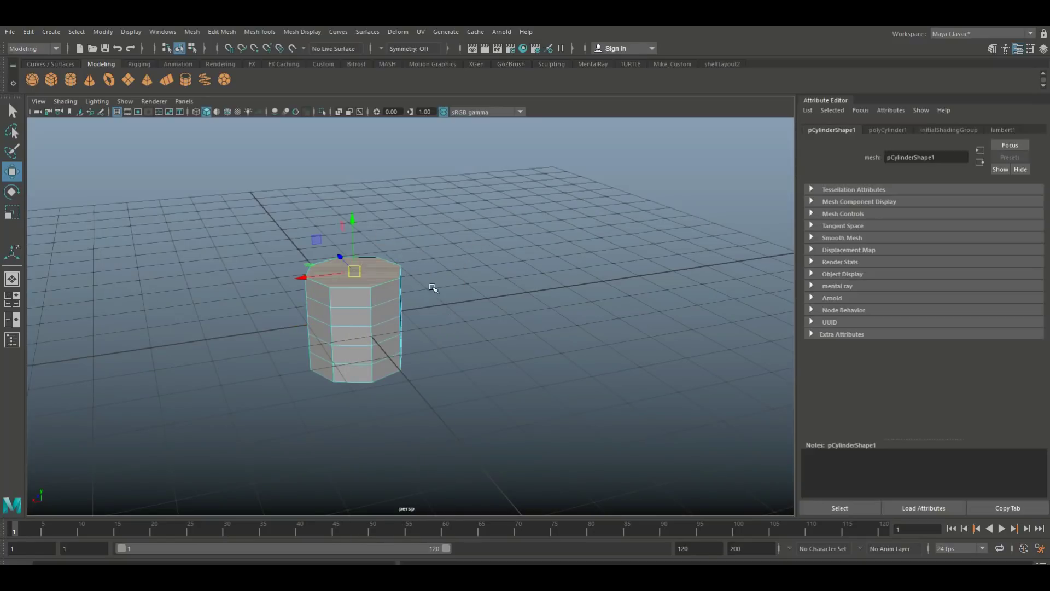
alt+drag(481, 298, 498, 343)
key(Delete)
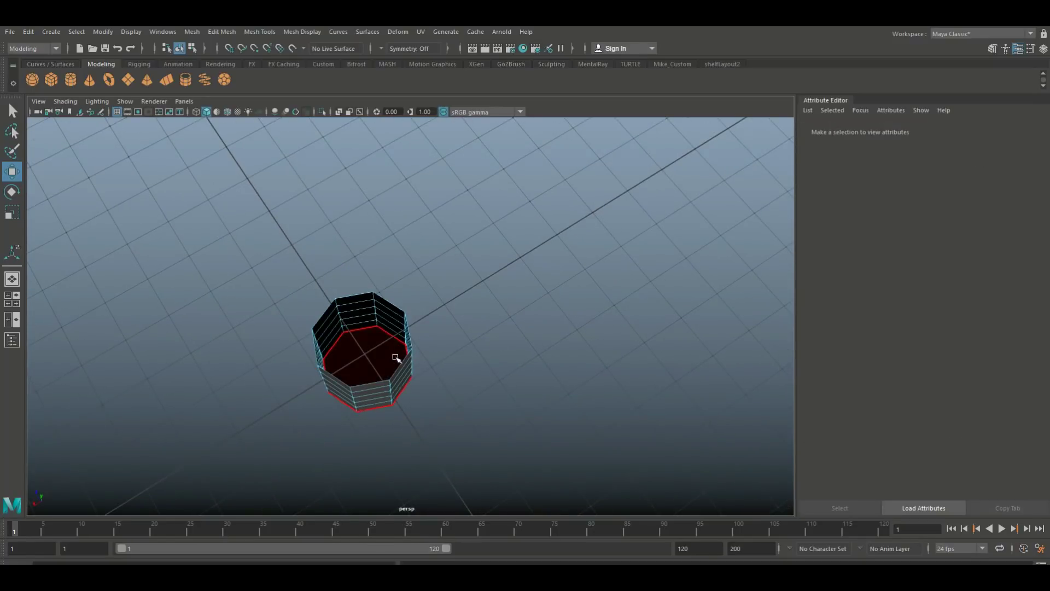
click(384, 356)
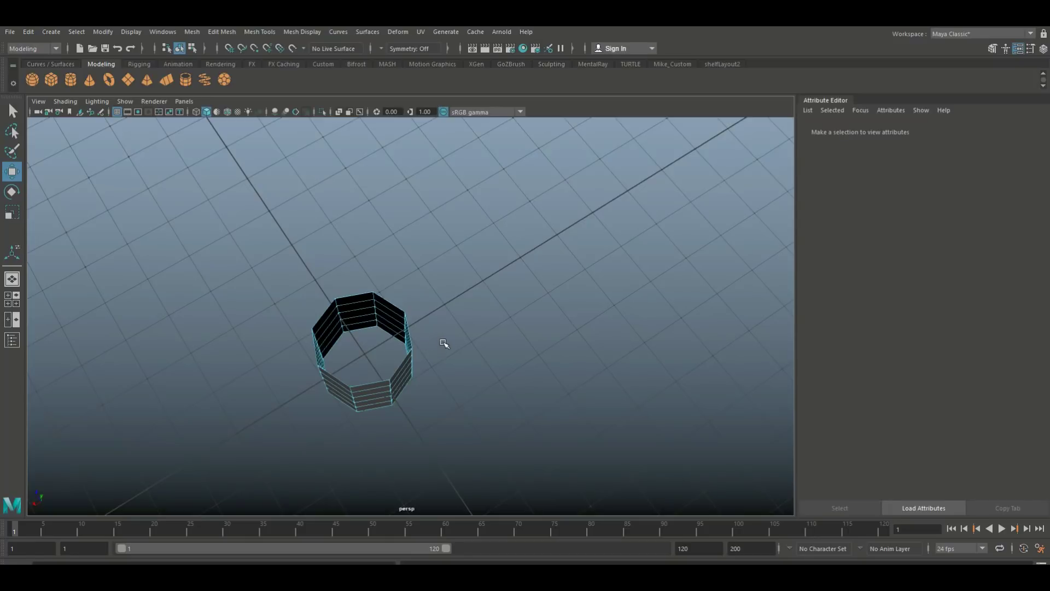
Step: Duplicate the open tube along the X axis, repeating the offset to make five evenly spaced copies in a row
alt+drag(440, 344, 452, 322)
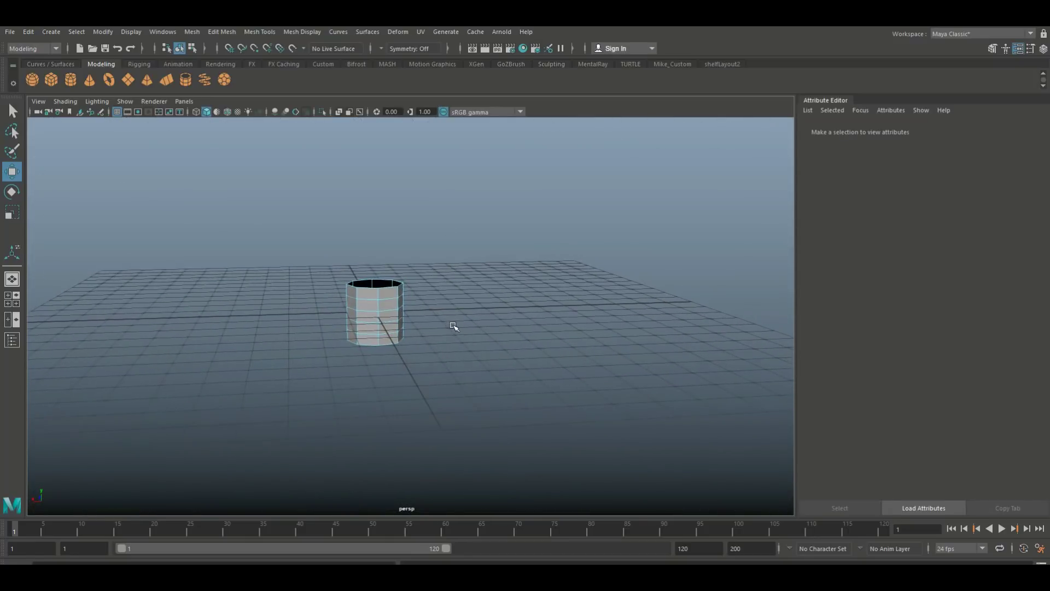
scroll(453, 324, up, 3)
right_drag(377, 295, 423, 251)
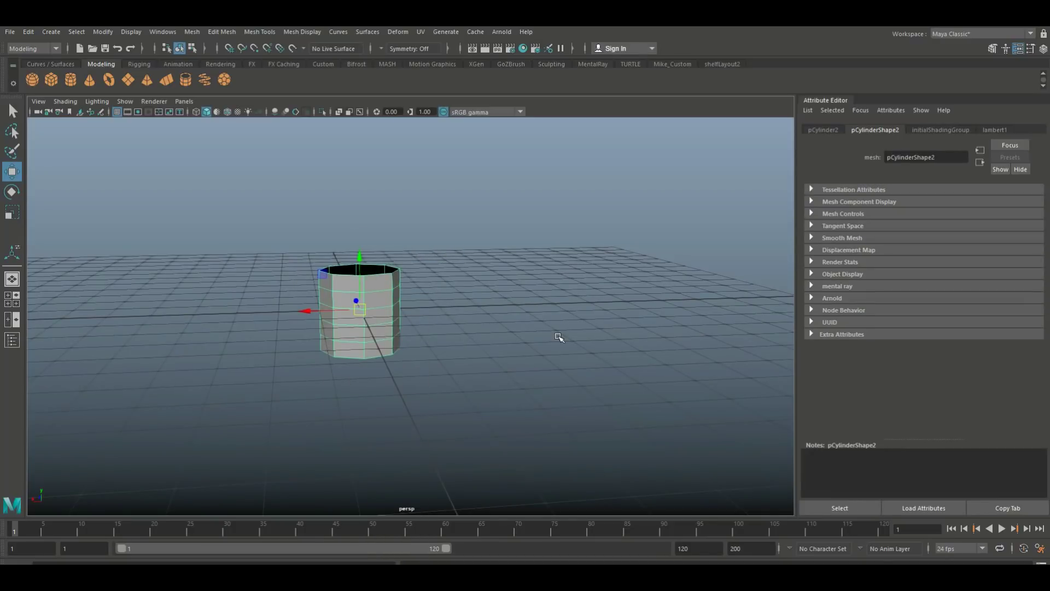
key(ctrl+d)
drag(307, 310, 448, 307)
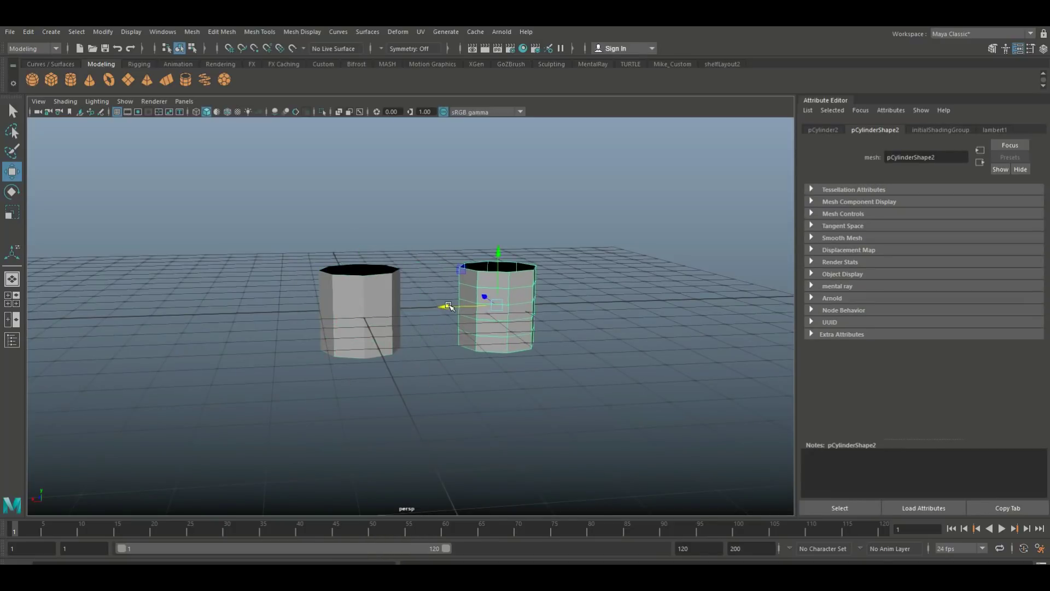
key(shift+d)
key(shift+d)
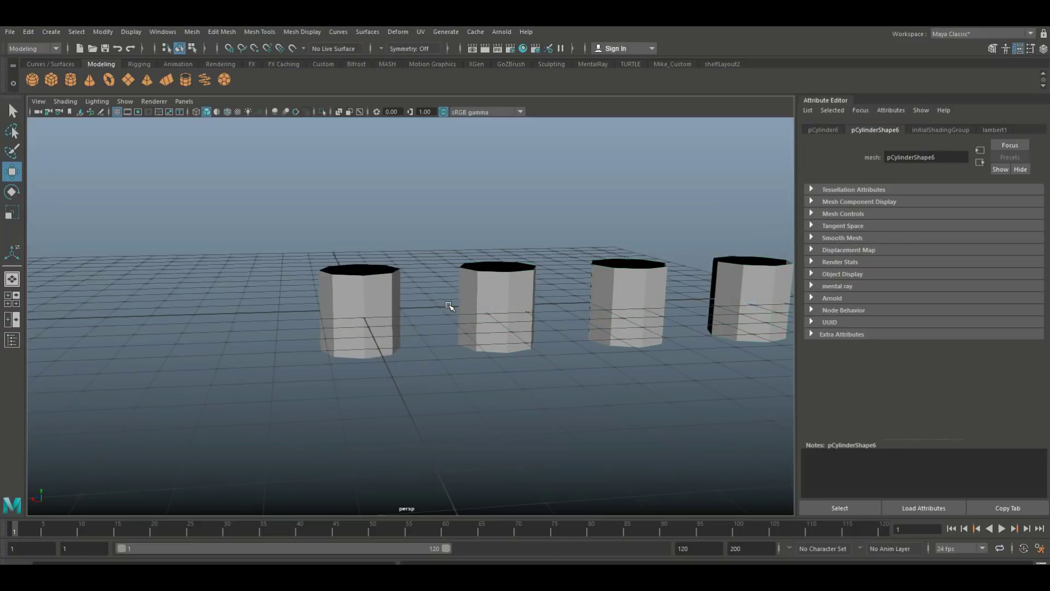
Step: Extrude the top and bottom border edge loops of the original tube outward with a thickness of 0.1
scroll(449, 305, down, 5)
alt+drag(429, 304, 489, 361)
scroll(484, 339, up, 5)
scroll(469, 356, up, 3)
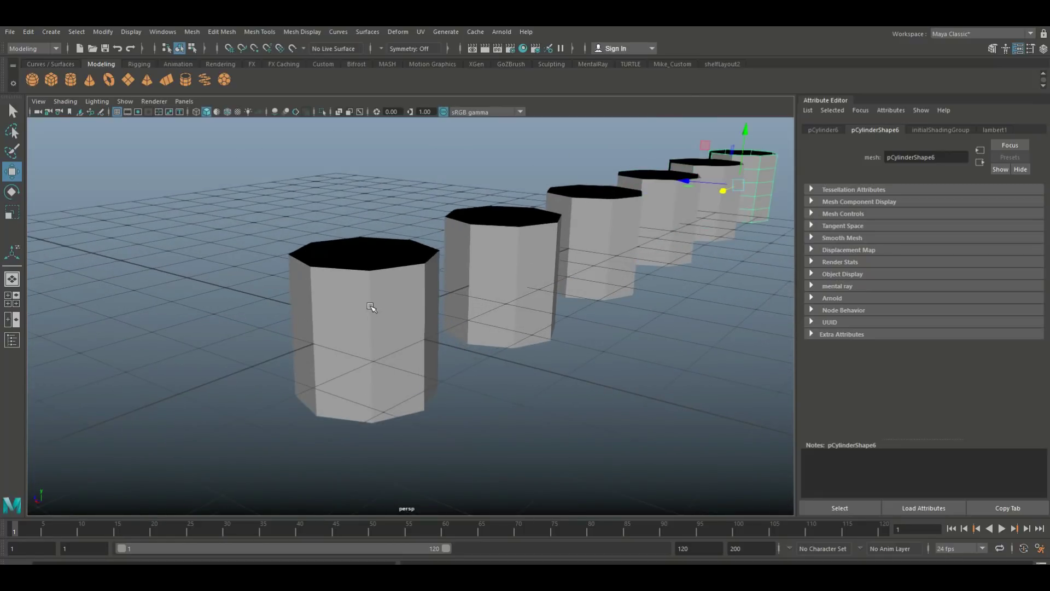
click(368, 306)
right_drag(335, 241, 335, 222)
click(336, 239)
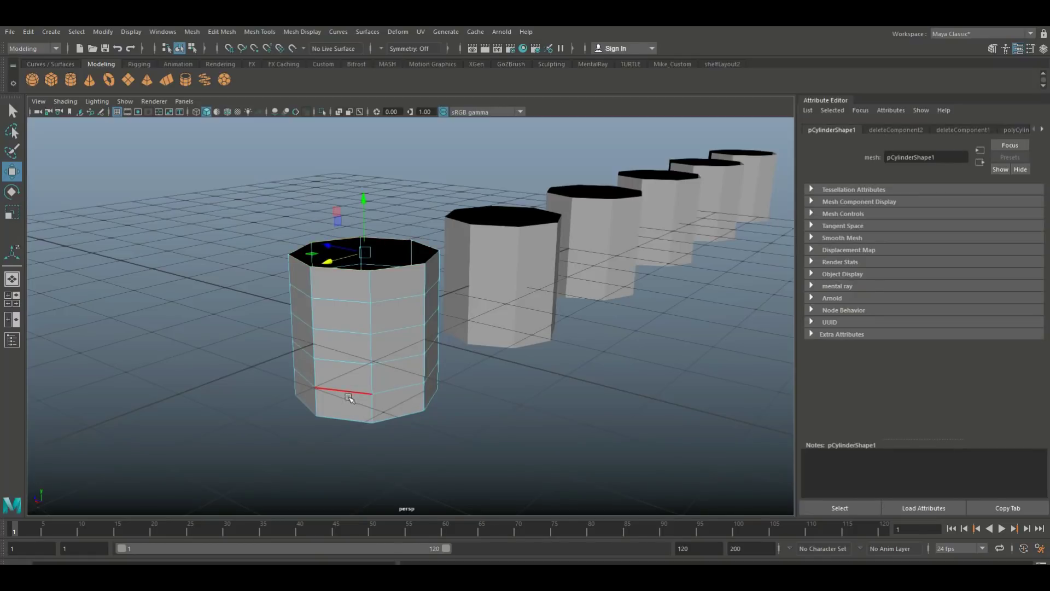
shift+click(345, 419)
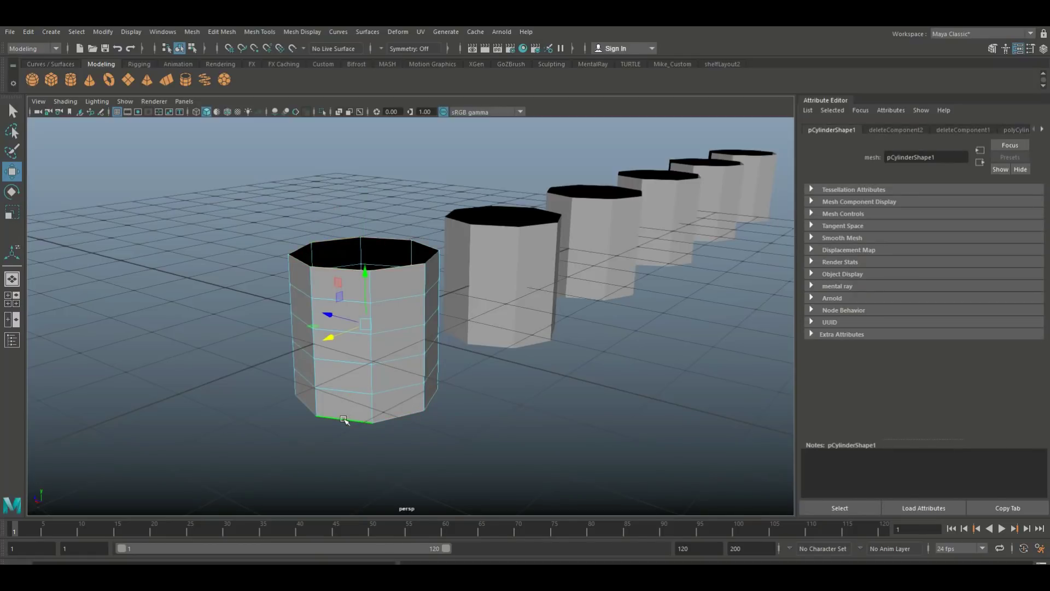
key(ctrl+e)
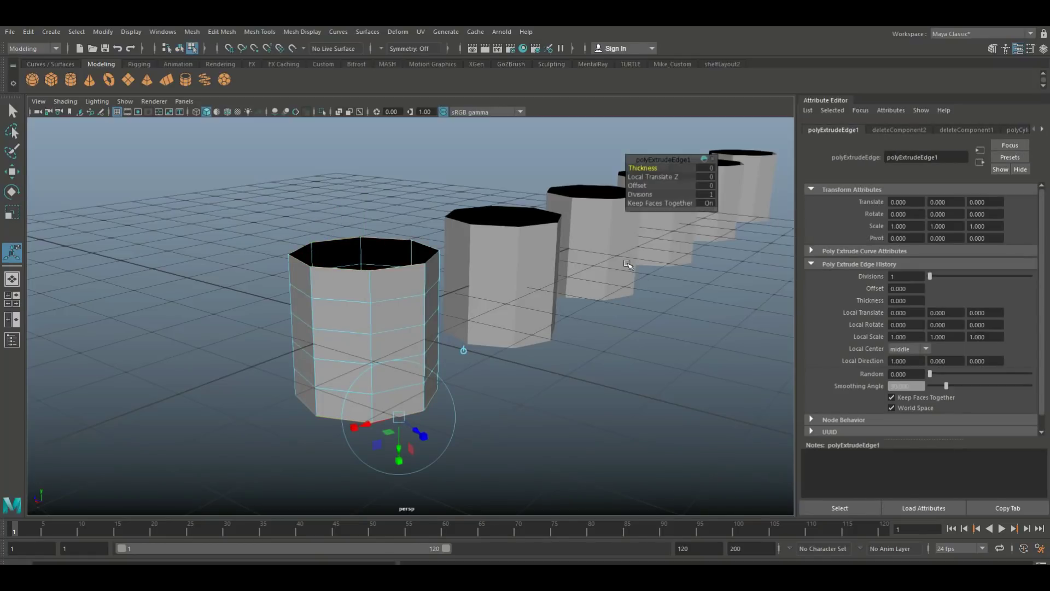
click(705, 169)
text(0.1)
key(Return)
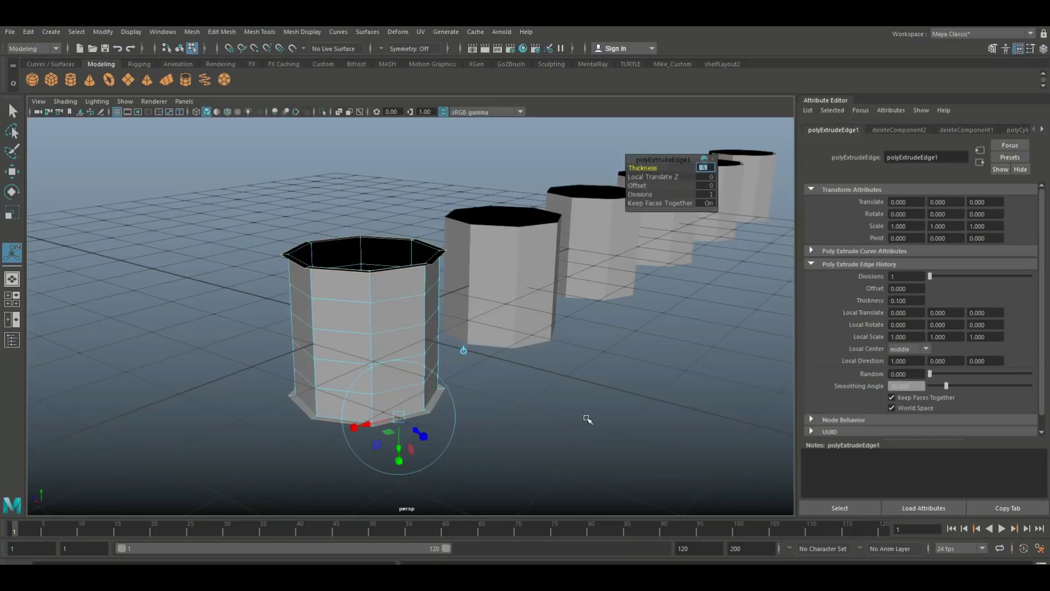
Step: Extrude the outer edge loops of both flanges vertically away from the tube with a thickness of -0.1
click(475, 363)
double_click(302, 268)
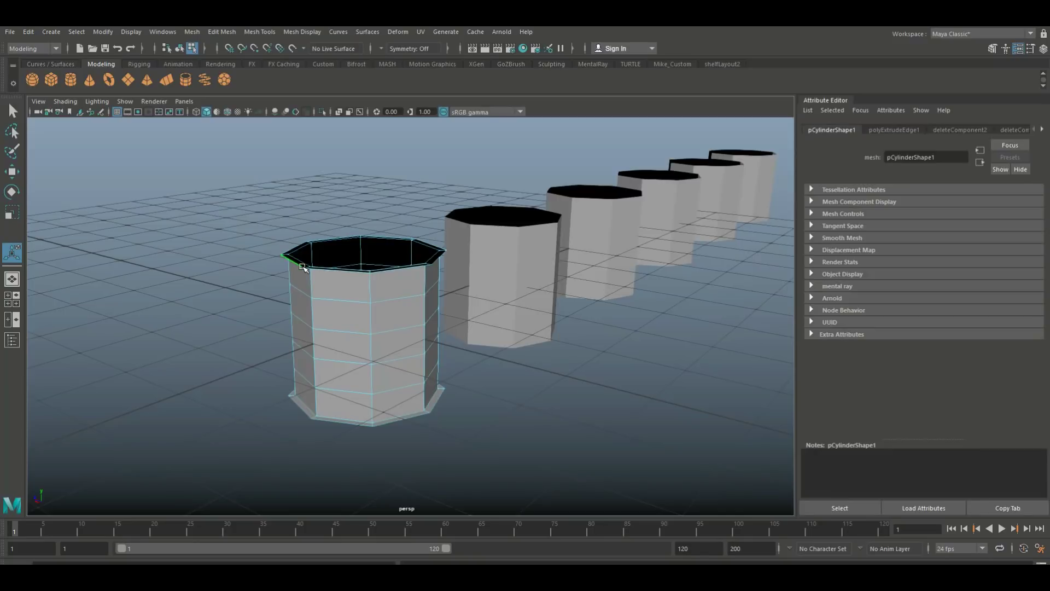
shift+click(346, 423)
double_click(347, 424)
key(ctrl+e)
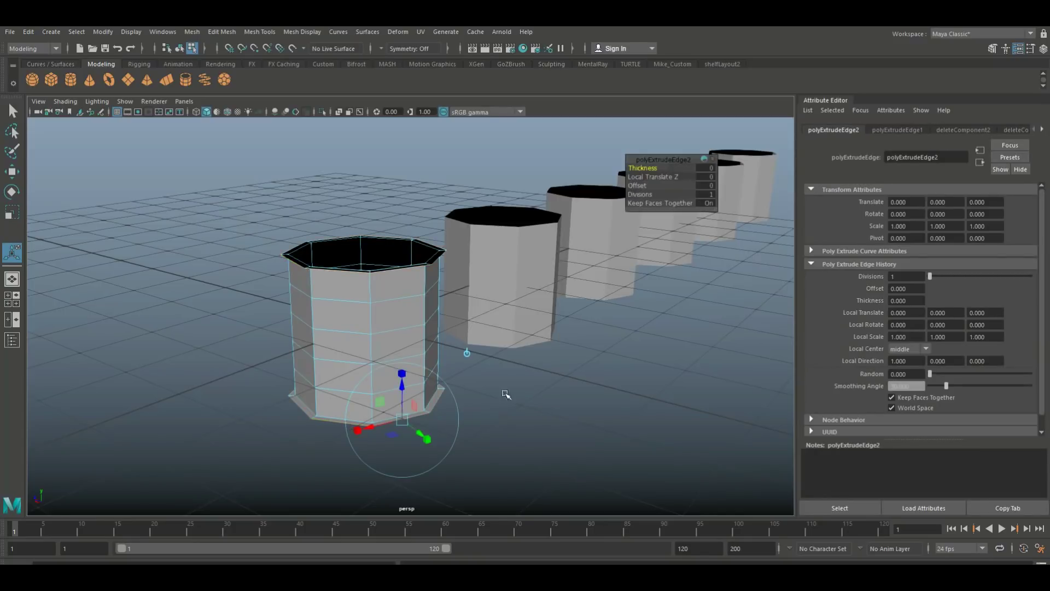
drag(649, 171, 631, 171)
click(705, 170)
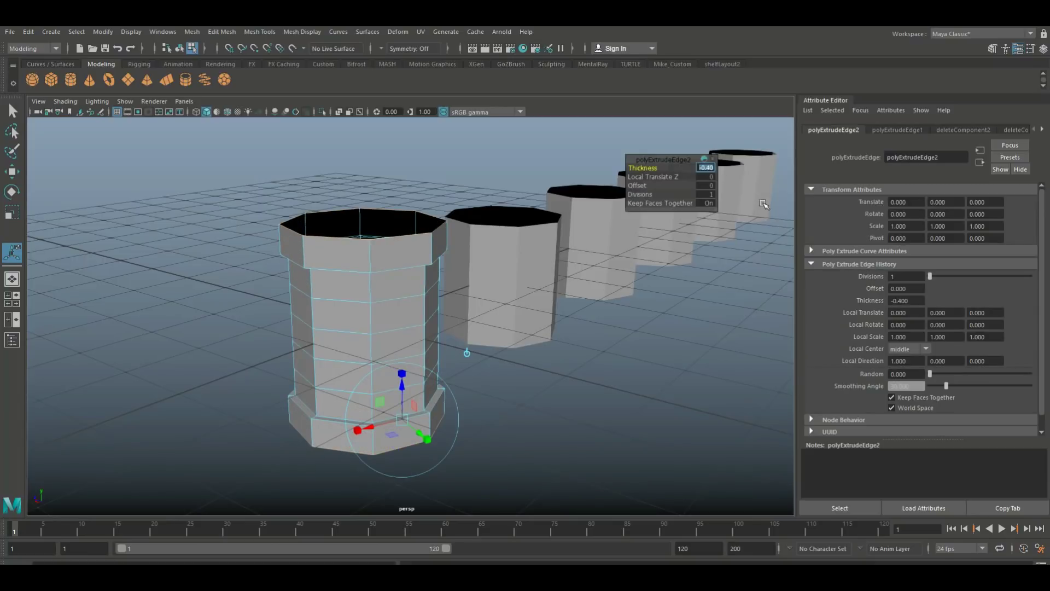
key(Return)
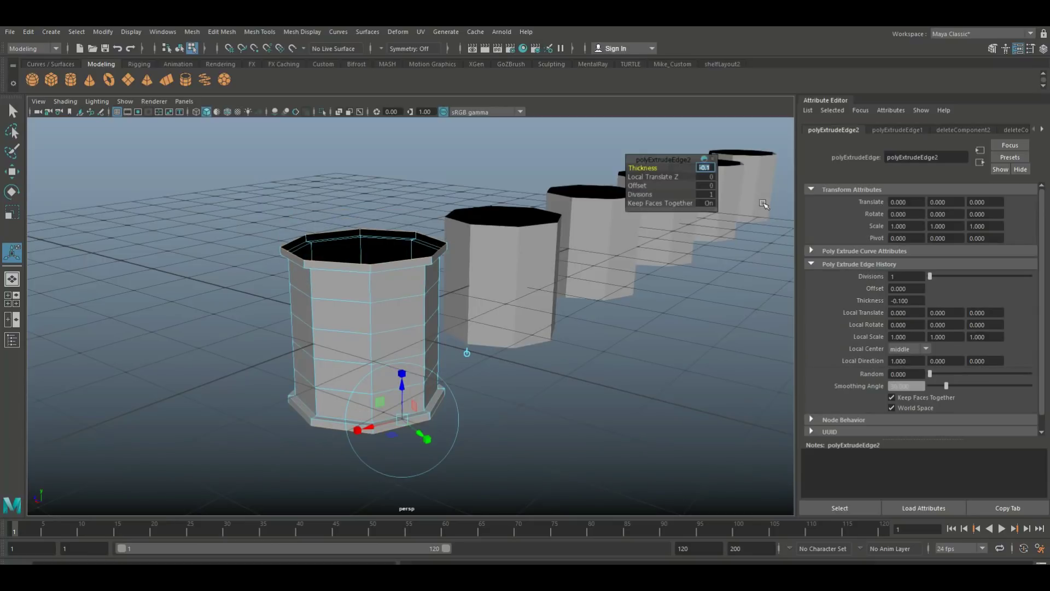
Step: Extrude the outermost top and bottom edge loops inward with a thickness of -0.1 to form flat rims
click(346, 232)
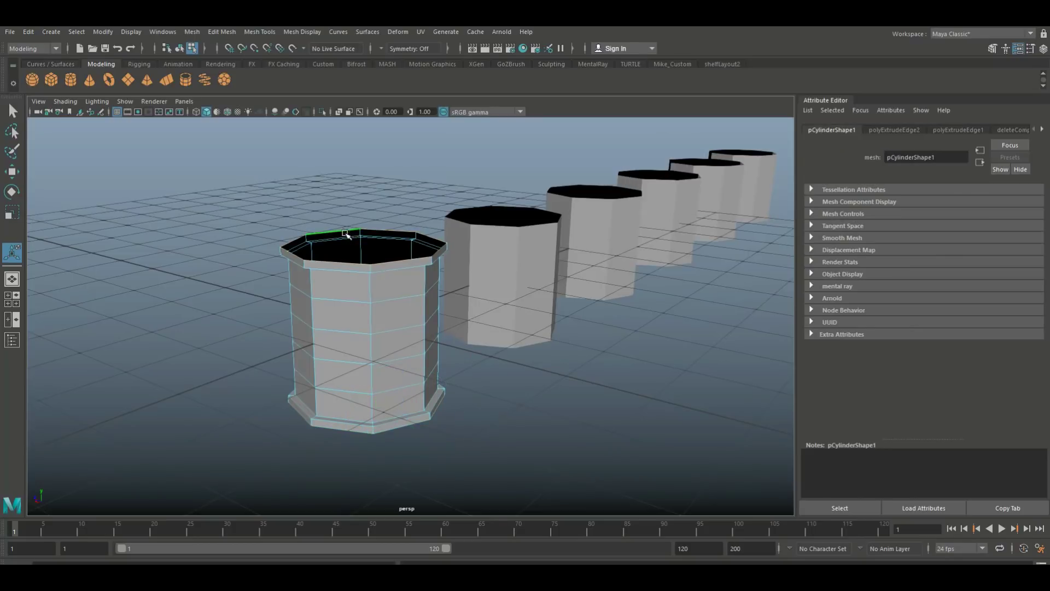
shift+click(350, 431)
key(ctrl+e)
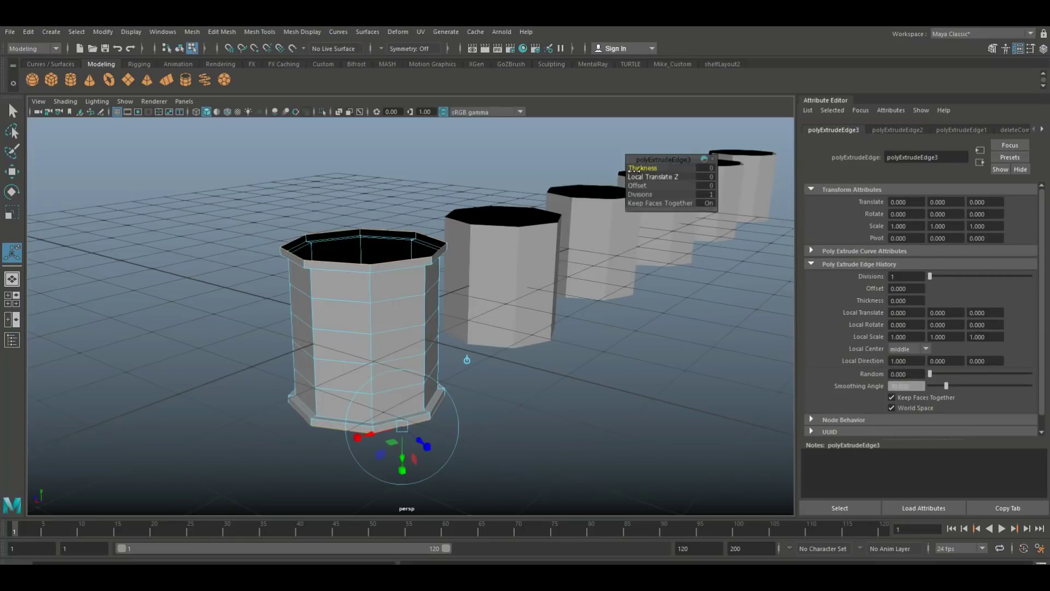
mouse_move(637, 169)
mouse_down()
mouse_move(657, 169)
mouse_move(629, 169)
mouse_up()
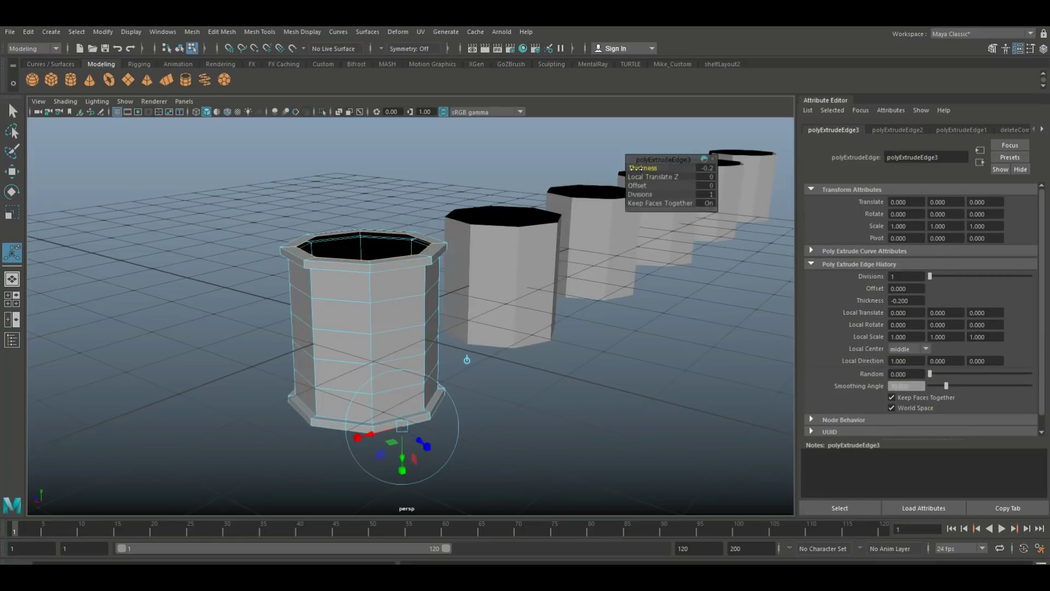
click(706, 168)
text(-0.1)
key(Return)
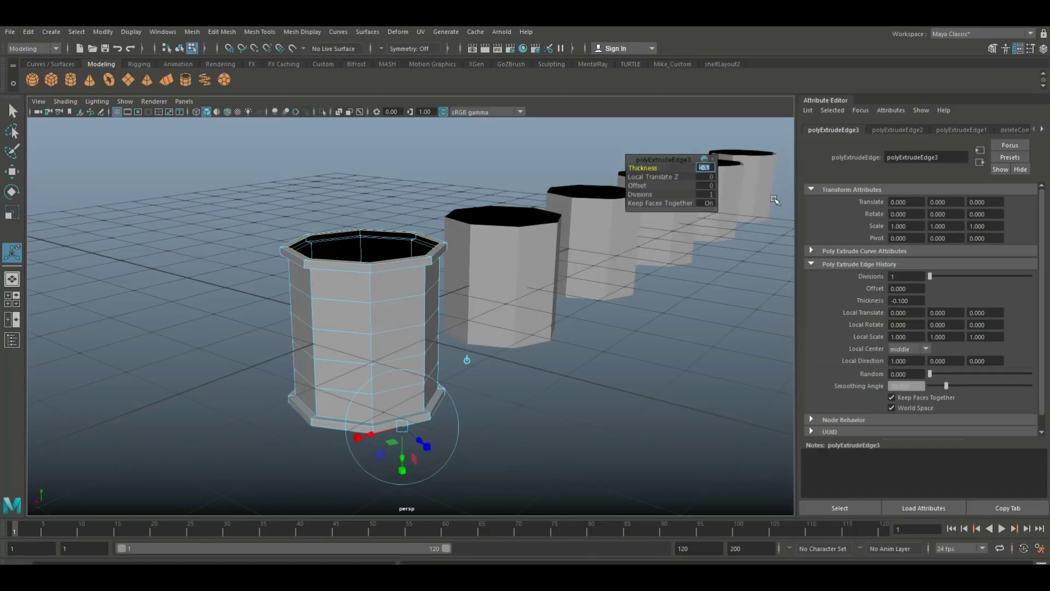
Step: Return the rimmed tube to object mode, inspect its shape in smooth mesh preview and restore the unsmoothed display
click(570, 415)
alt+drag(570, 415, 453, 363)
right_drag(384, 267, 422, 250)
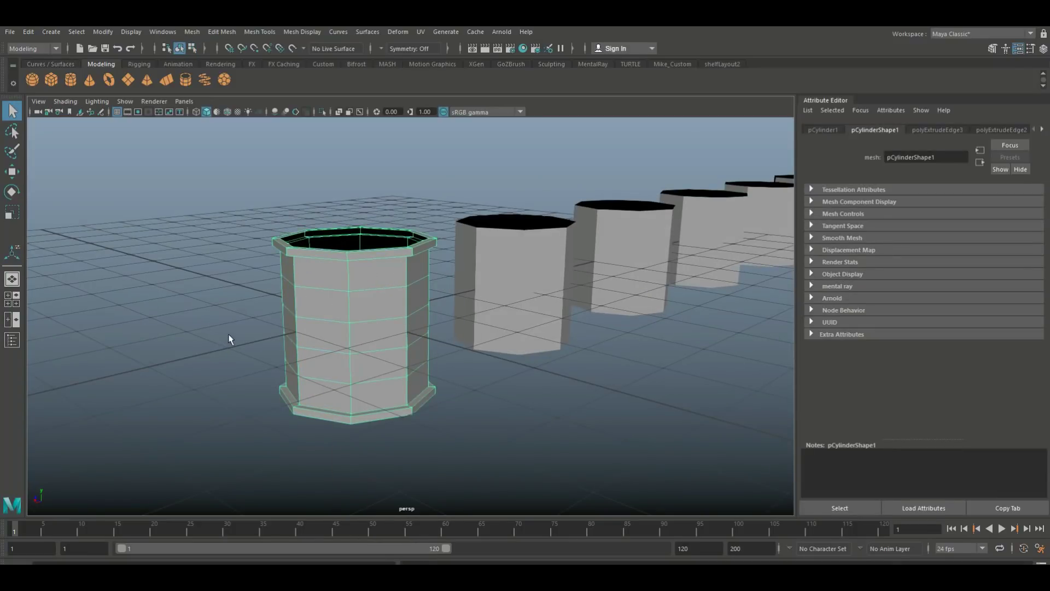
key(3)
alt+drag(321, 338, 358, 347)
click(399, 436)
alt+drag(405, 315, 451, 281)
click(403, 241)
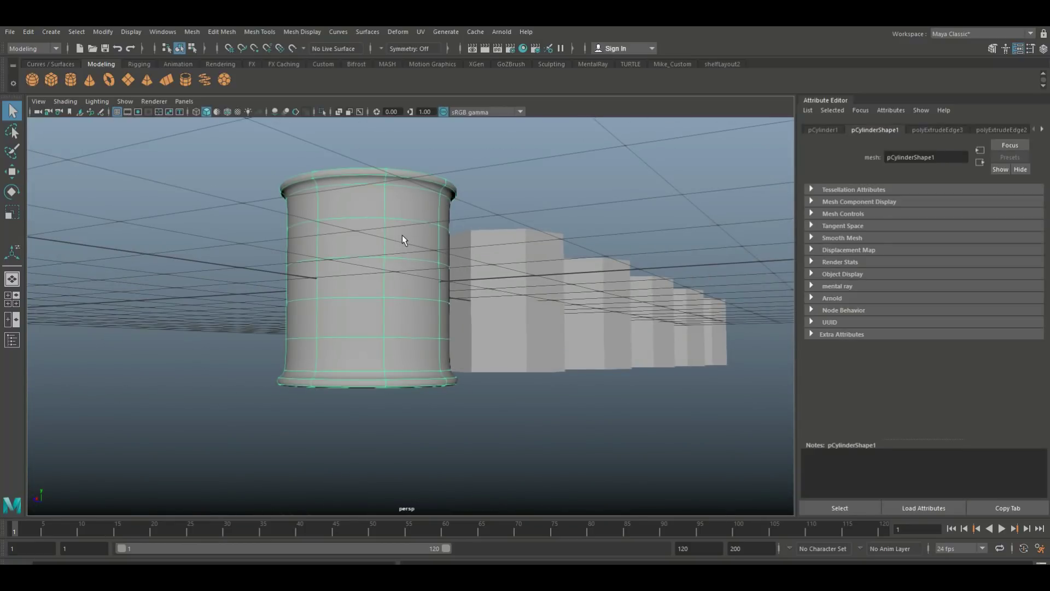
key(1)
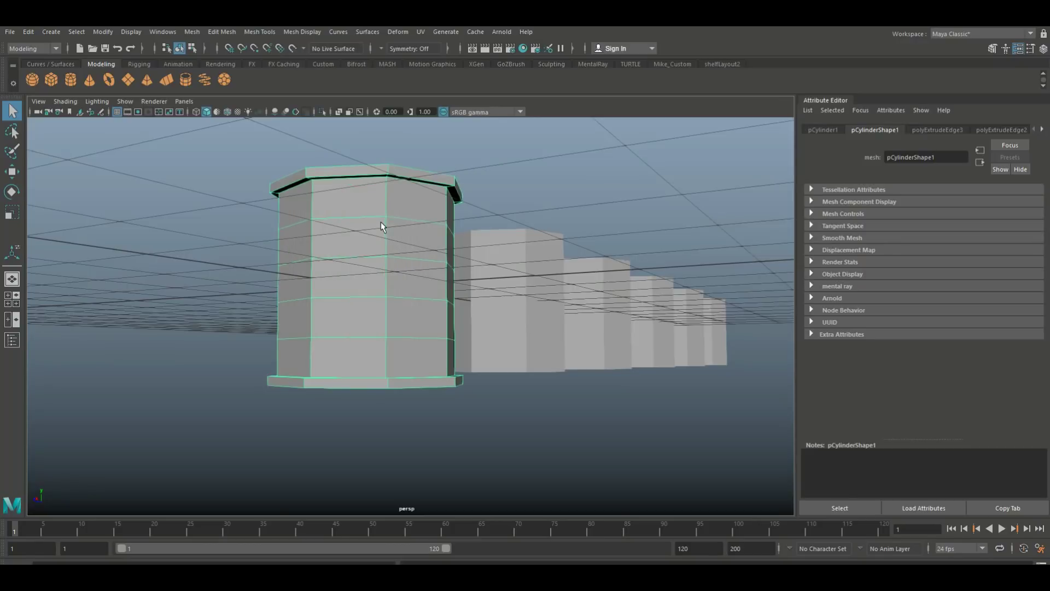
Step: Insert edge loops around the tube wall just below the top rim and just above the bottom rim
click(222, 31)
mouse_move(259, 31)
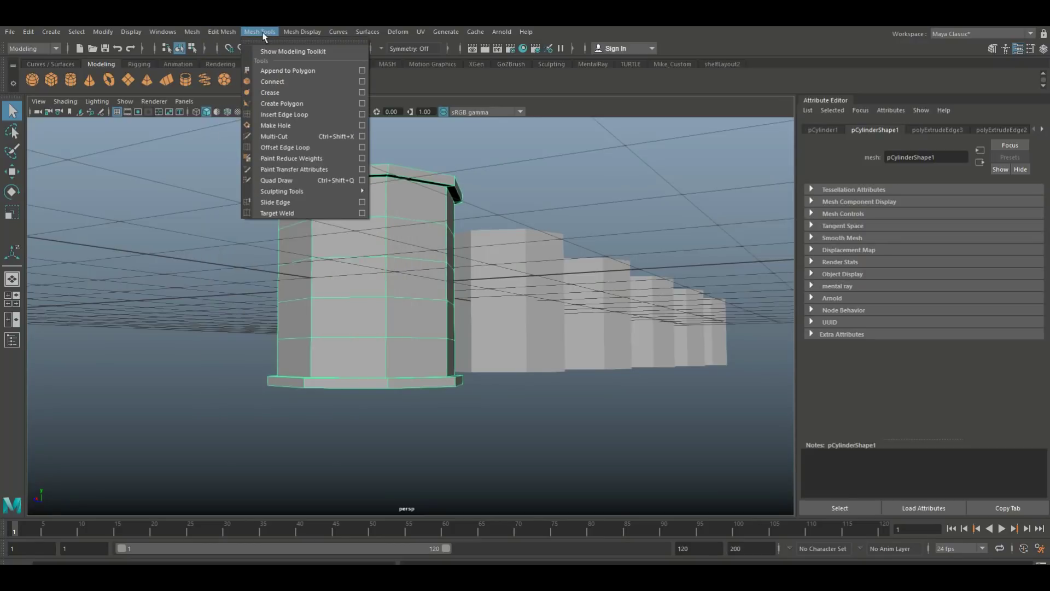
click(362, 114)
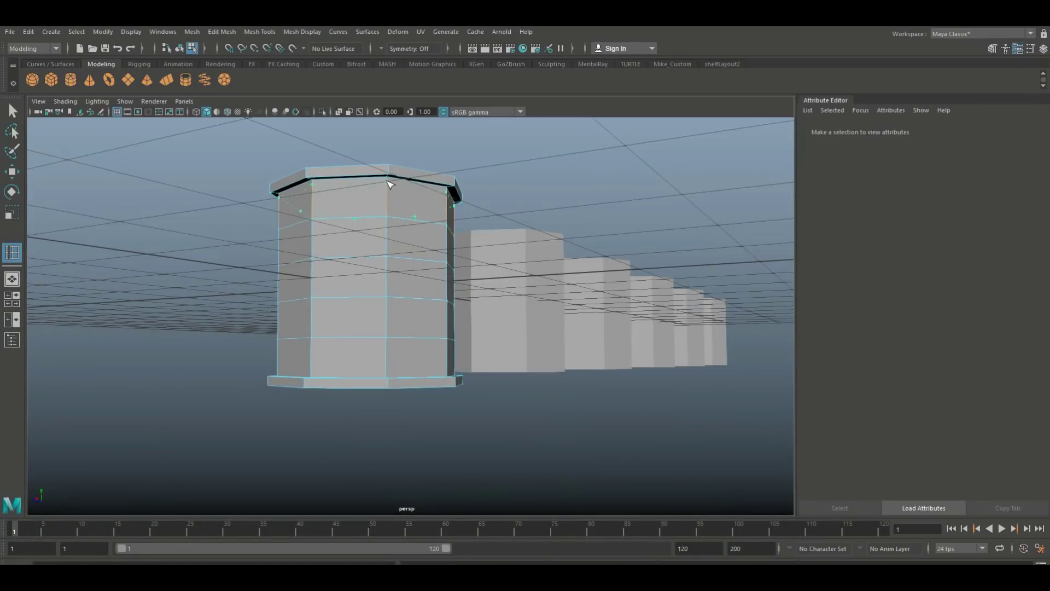
click(389, 183)
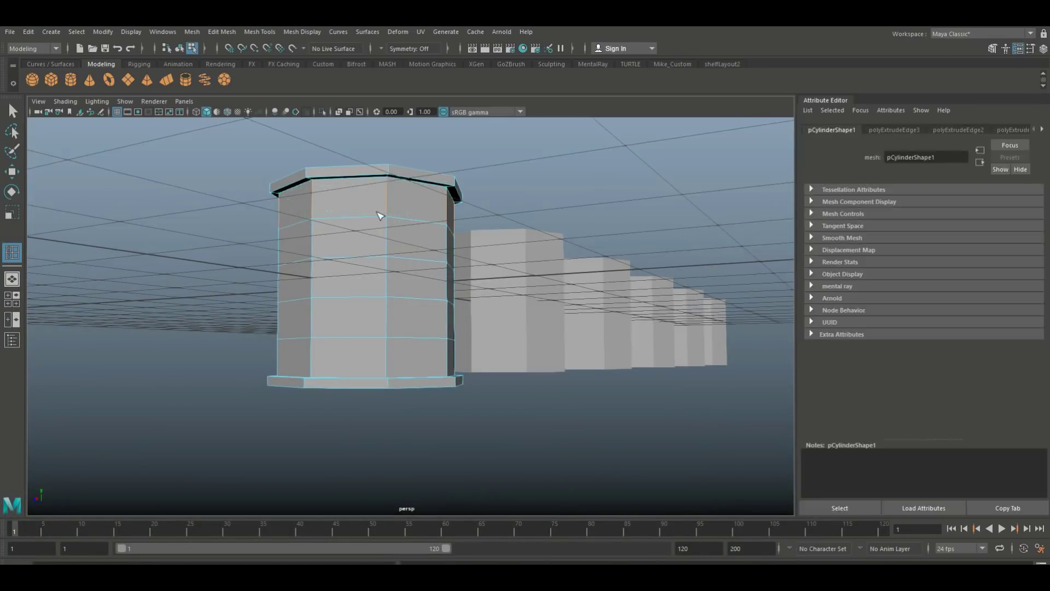
click(390, 380)
key(q)
Step: Display the rimmed tube in smooth mesh preview and deselect it
right_drag(393, 283, 430, 251)
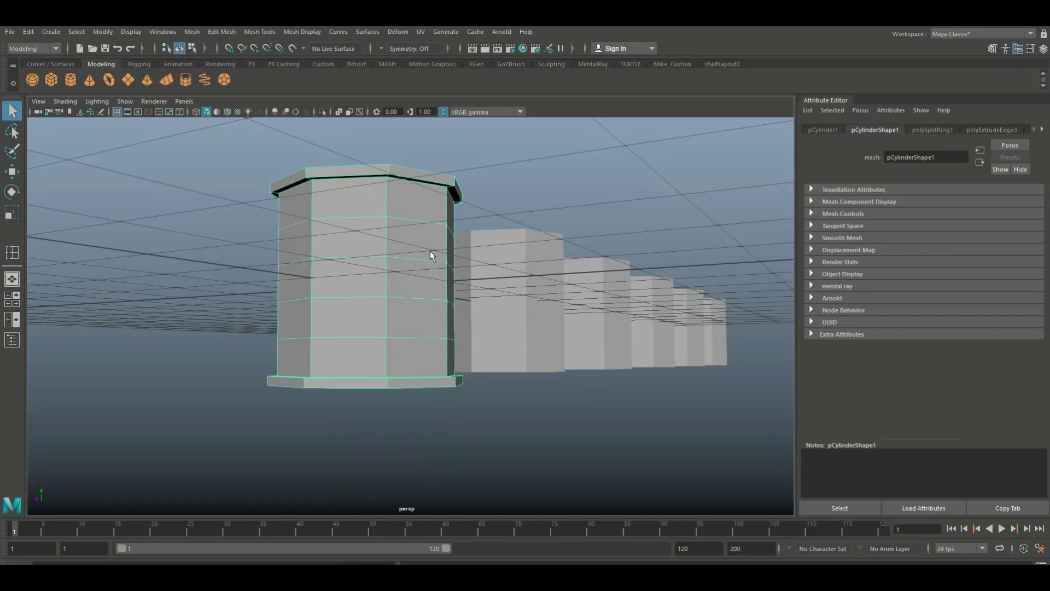
key(3)
click(253, 355)
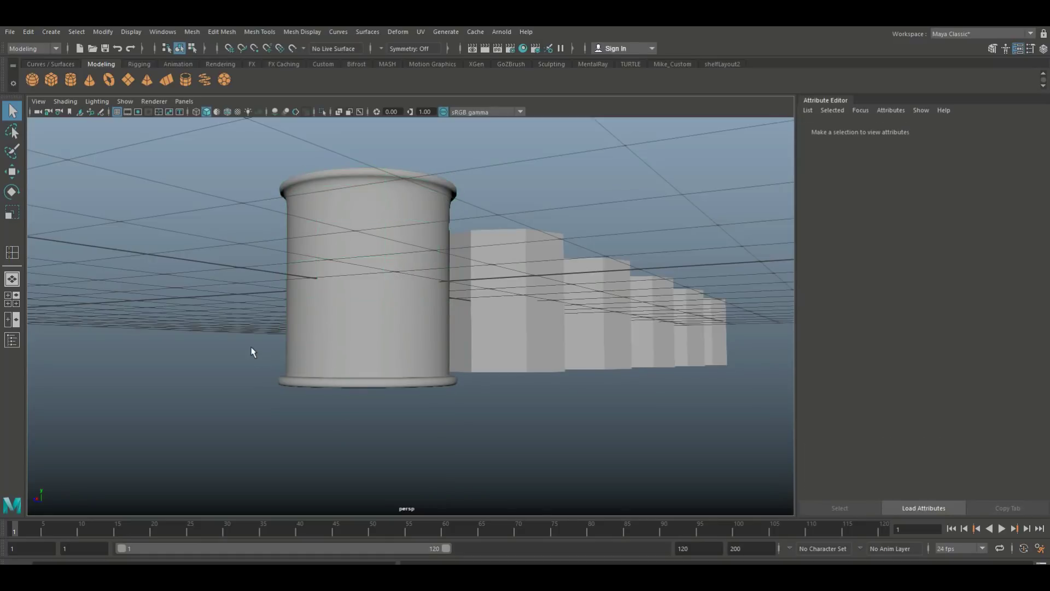
Step: Select the inner border edge loops at the top and bottom openings of the rimmed tube
alt+drag(248, 319, 238, 338)
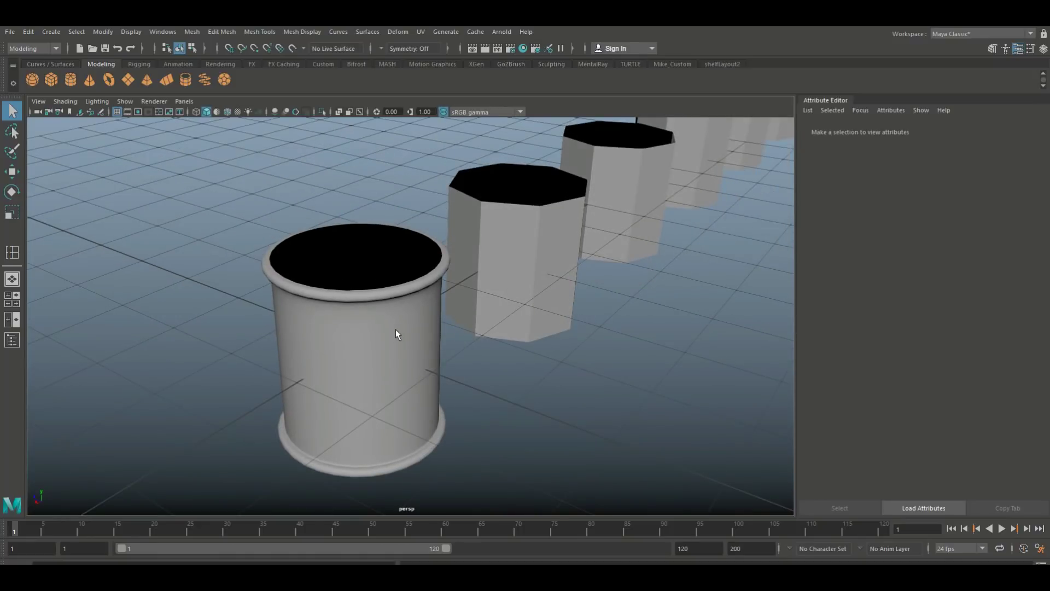
scroll(395, 330, down, 4)
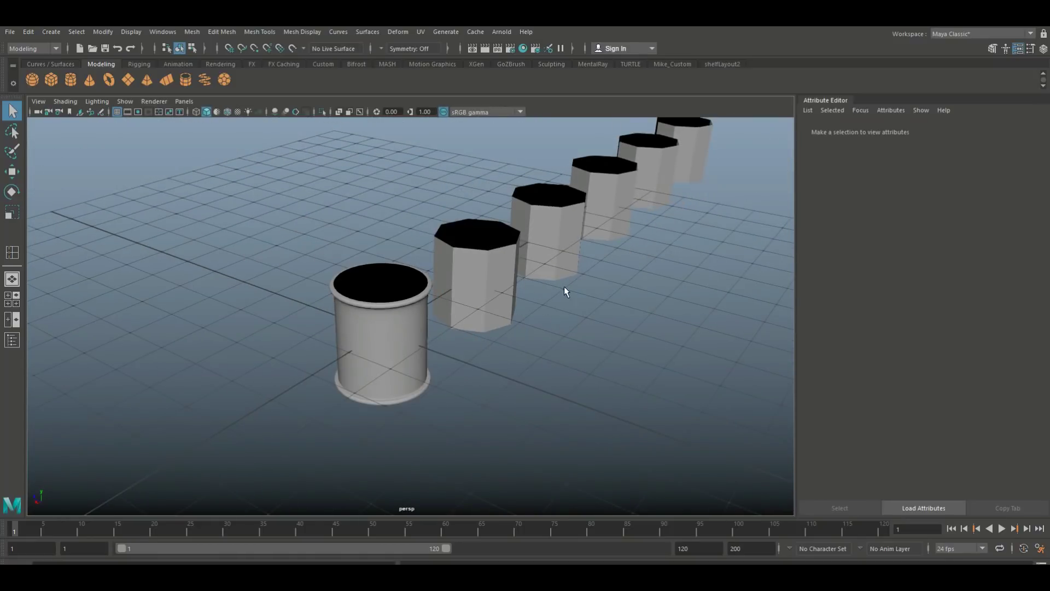
scroll(459, 410, up, 2)
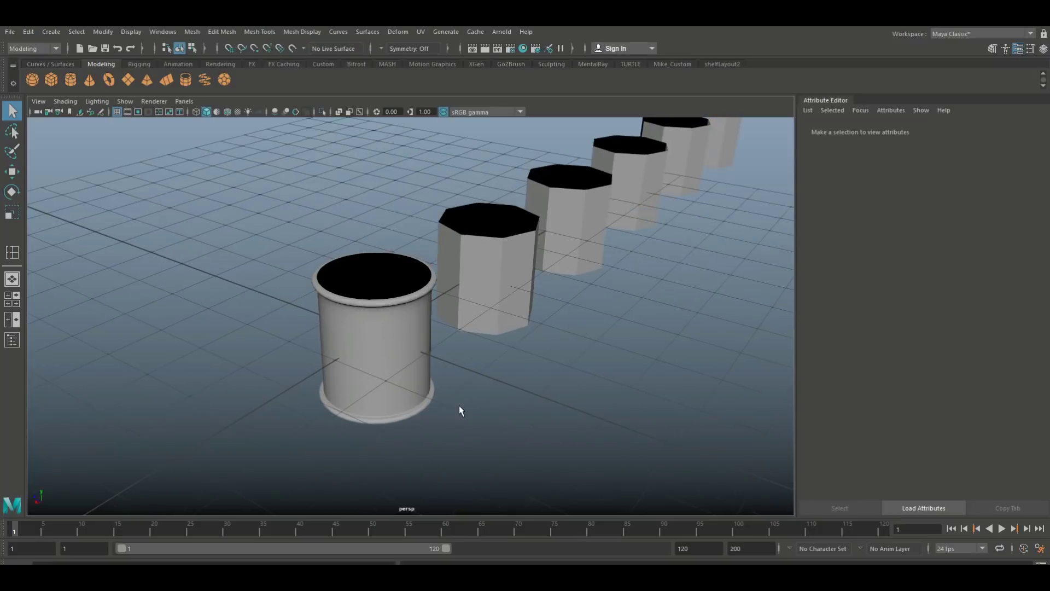
alt+drag(454, 405, 481, 395)
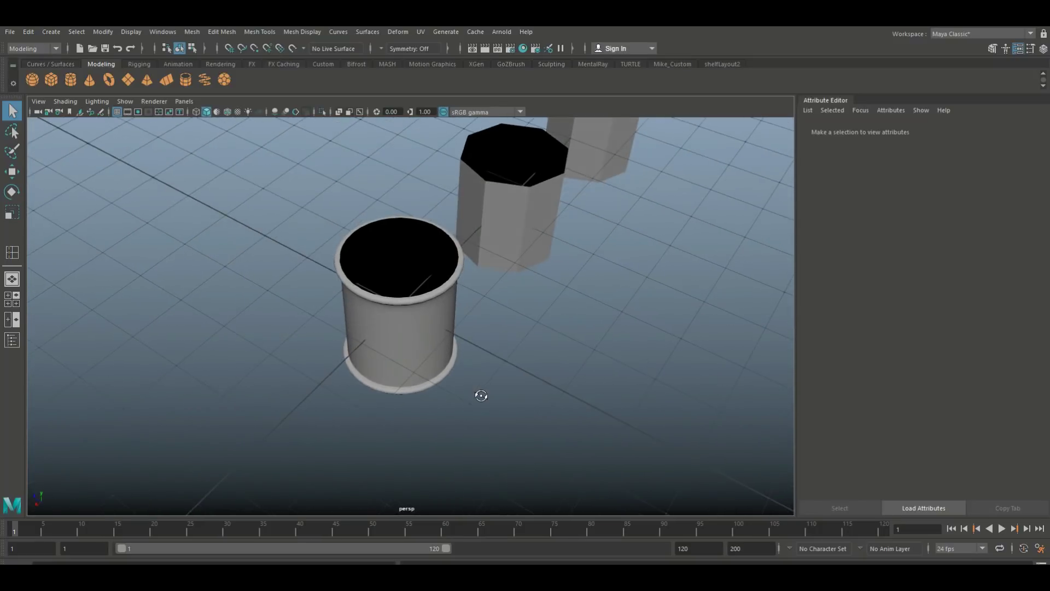
click(414, 318)
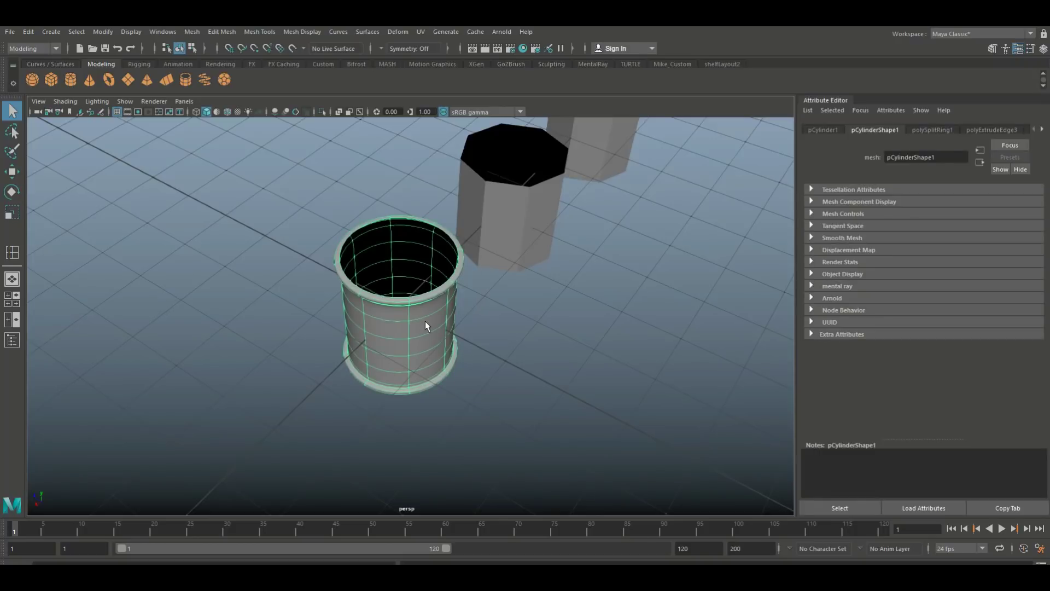
key(f)
right_drag(354, 179, 359, 149)
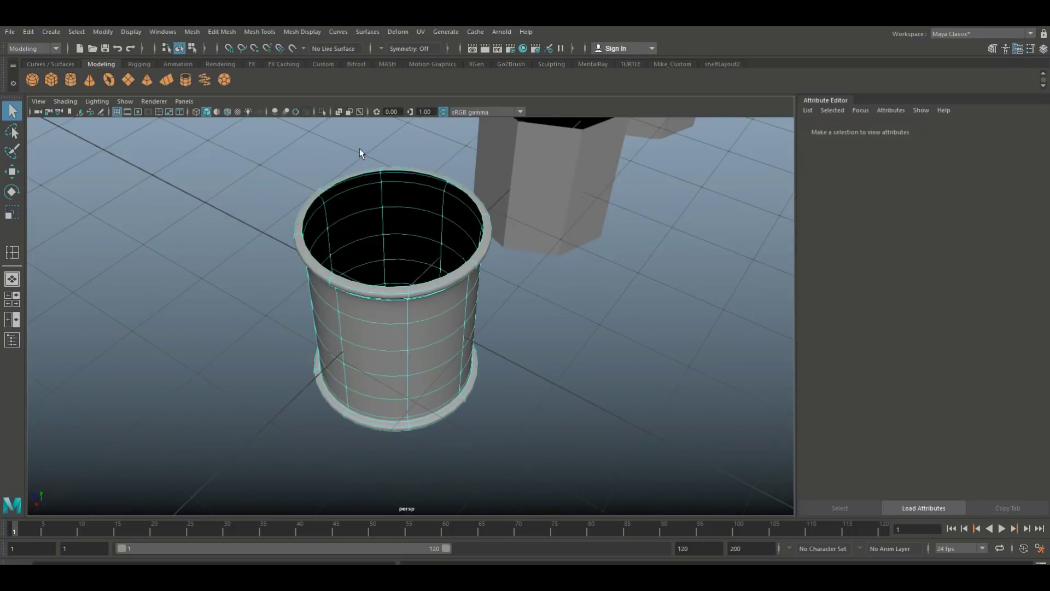
click(355, 178)
alt+drag(371, 383, 366, 247)
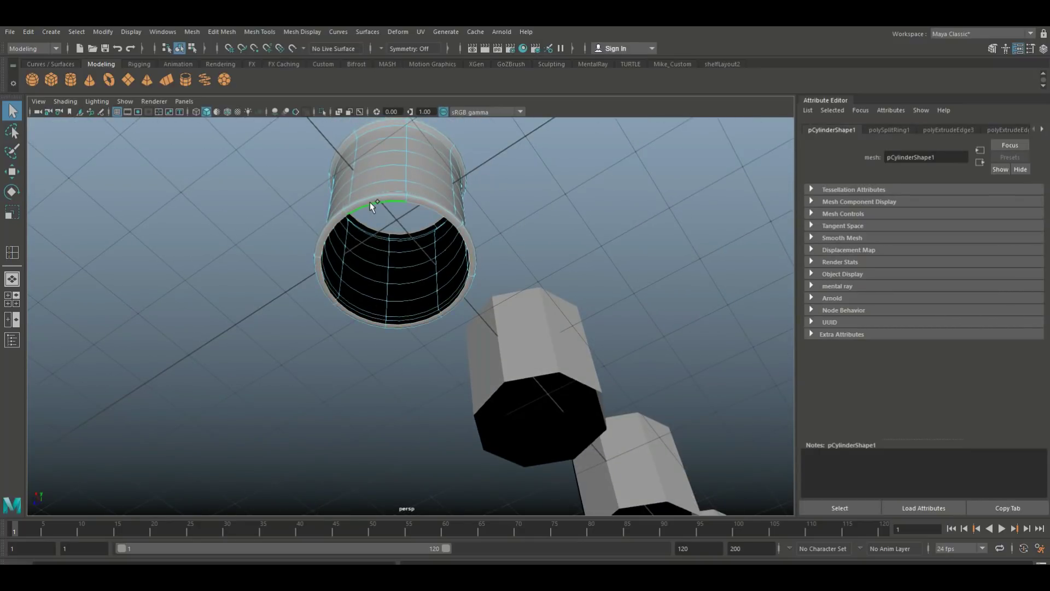
Step: Configure the Bridge options to a linear path with 1 division
click(222, 32)
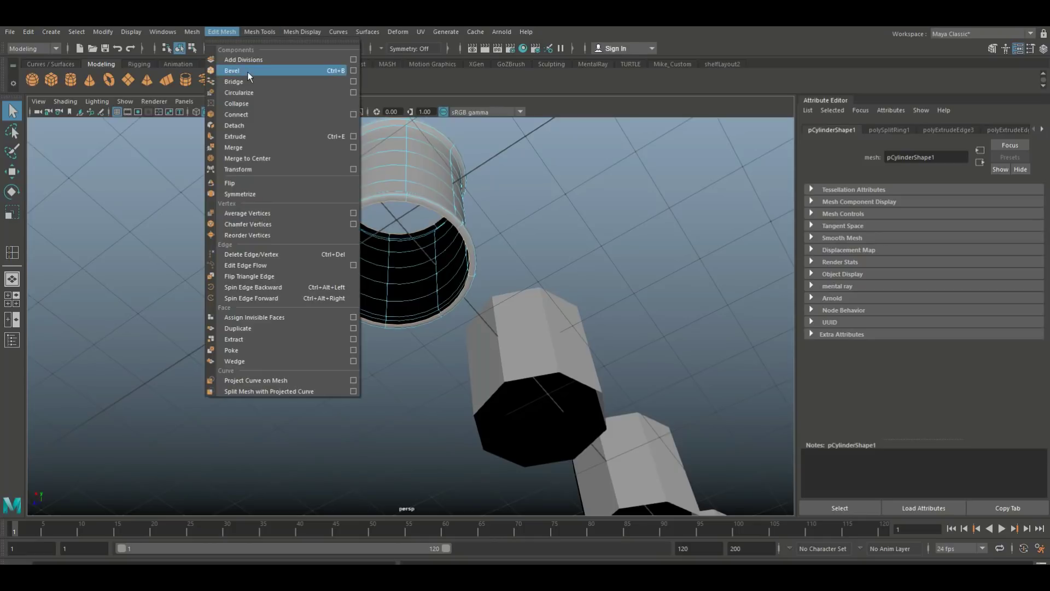
click(354, 82)
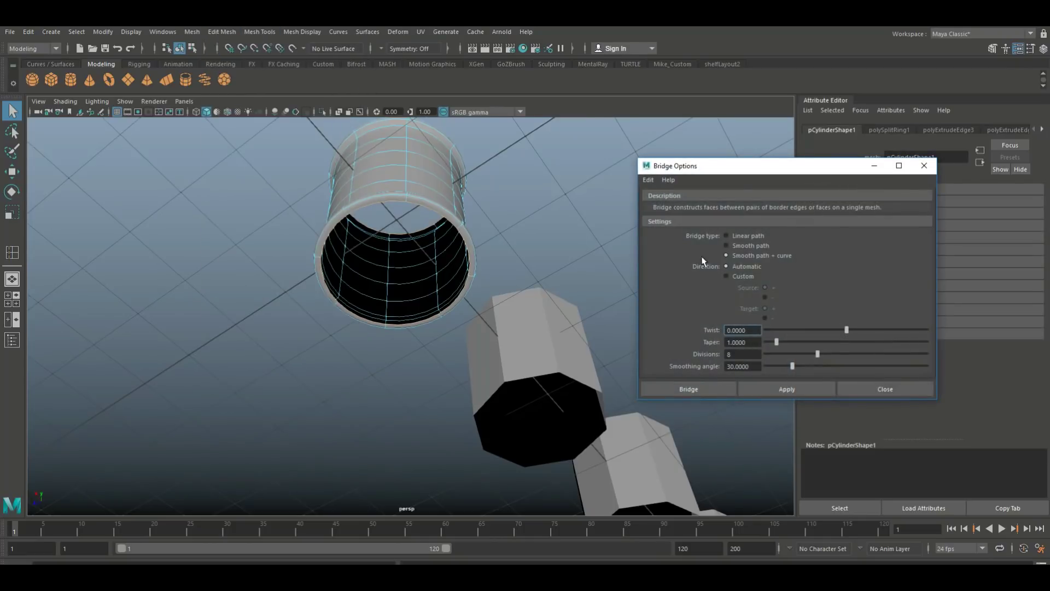
click(727, 237)
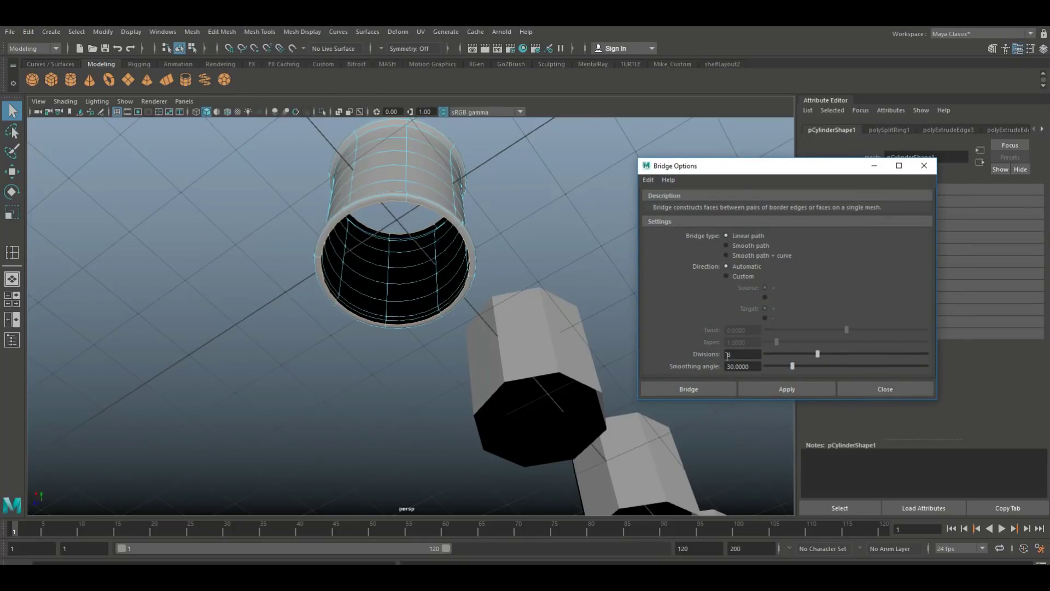
double_click(751, 352)
text(1)
key(Return)
Step: Try bridging the selected top and bottom edge loops, inspect the resulting wall and undo the bridge
click(695, 389)
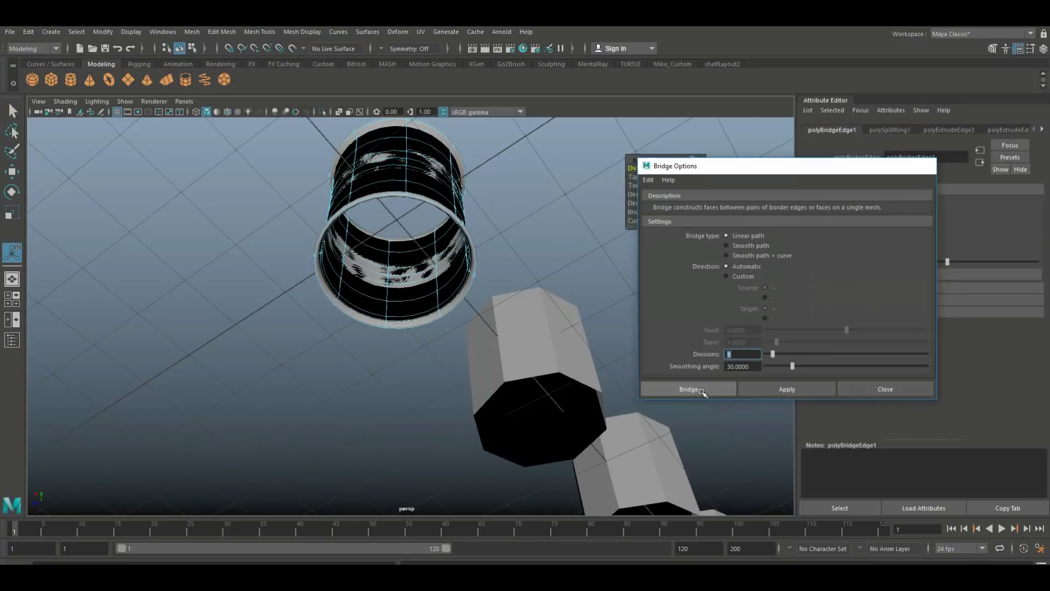
alt+drag(450, 382, 455, 466)
scroll(553, 363, up, 3)
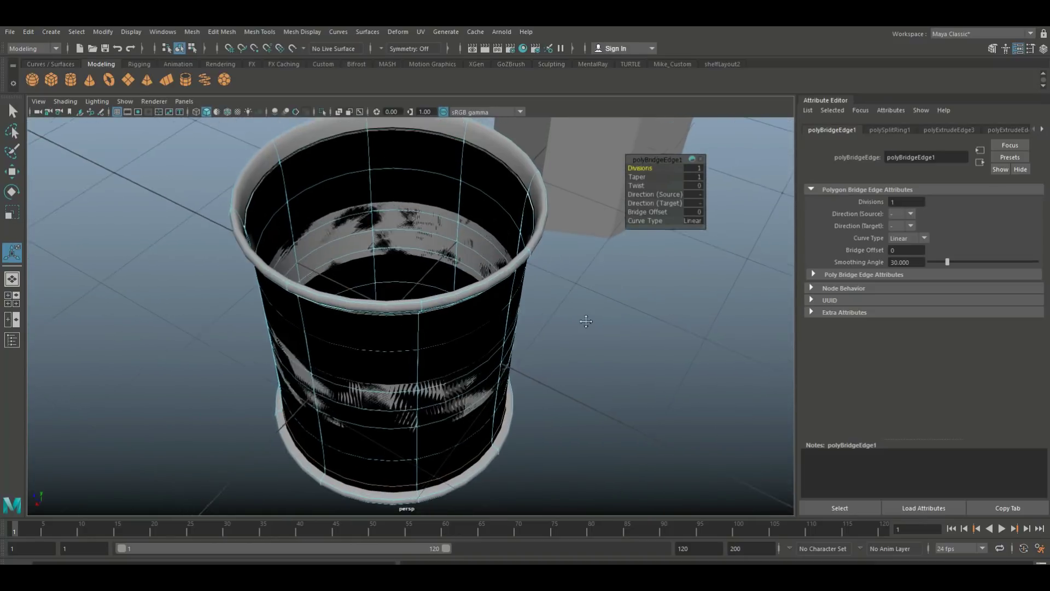
alt+drag(538, 365, 562, 356)
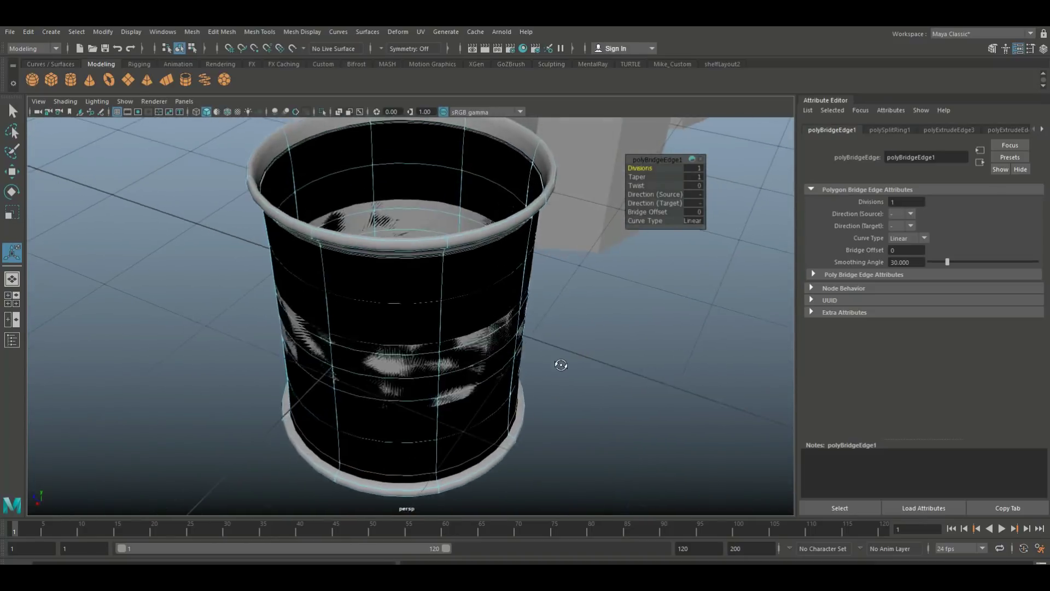
alt+drag(561, 365, 553, 371)
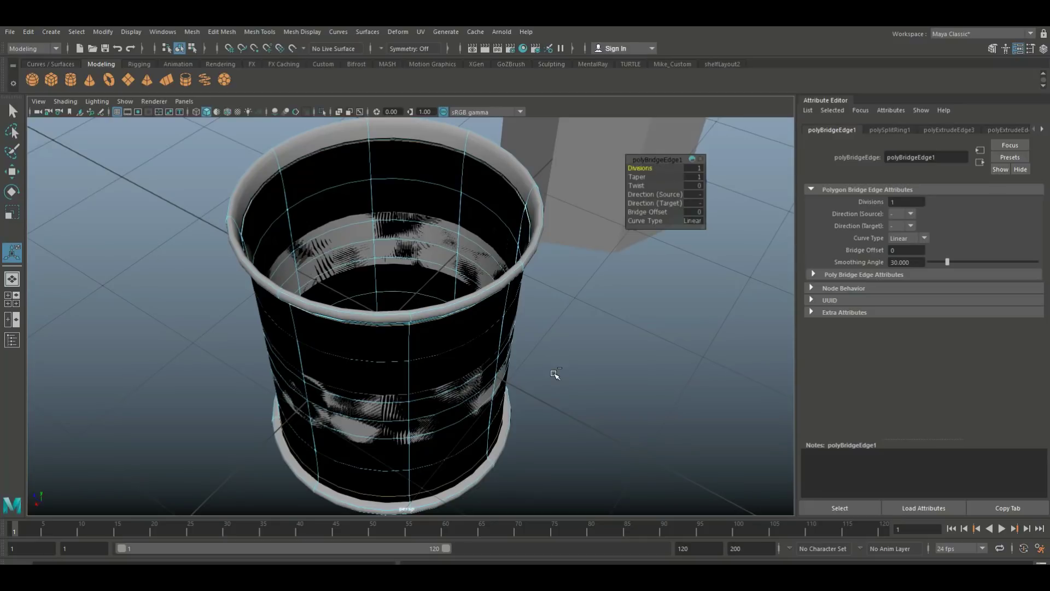
key(ctrl+z)
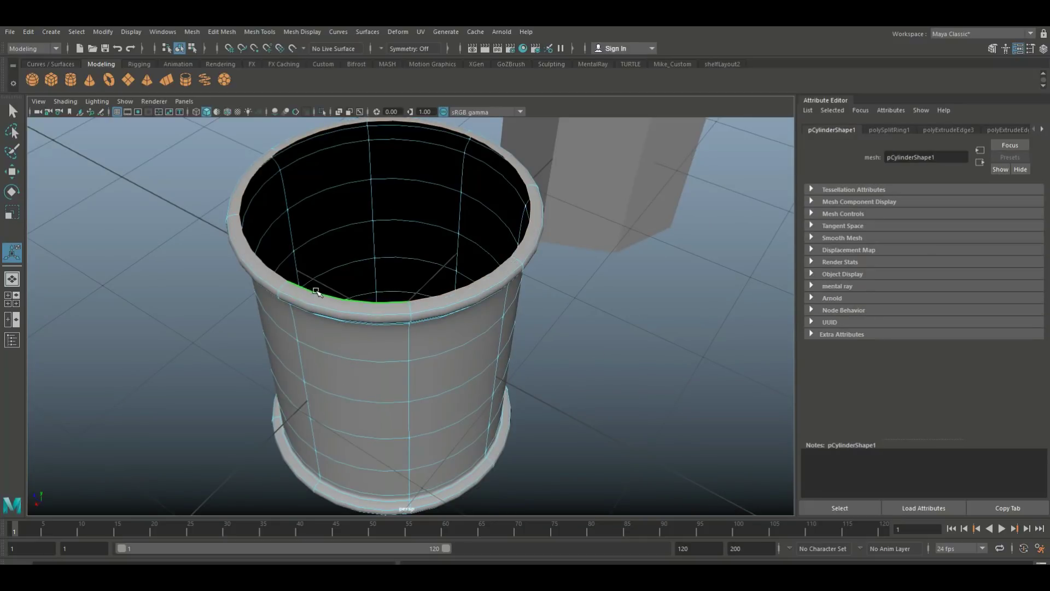
Step: Scale the selected top and bottom inner edge loops slightly inward, away from the outer wall
alt+drag(515, 352, 523, 278)
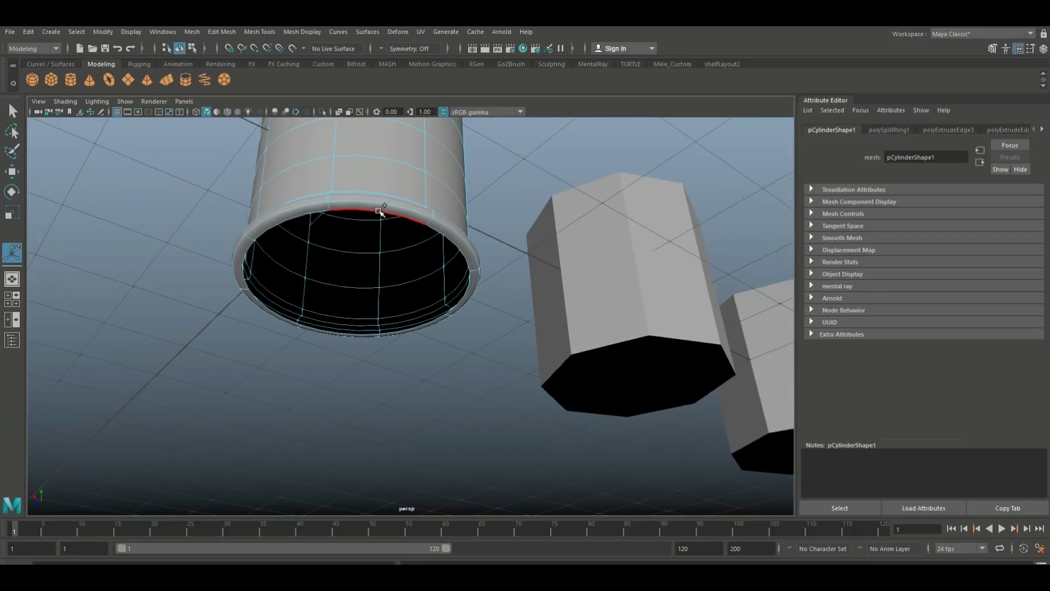
scroll(379, 212, down, 3)
alt+drag(399, 234, 380, 304)
key(r)
drag(386, 260, 386, 256)
Step: Bridge the two scaled edge loops to form the tube's inner wall and inspect it from above
click(220, 32)
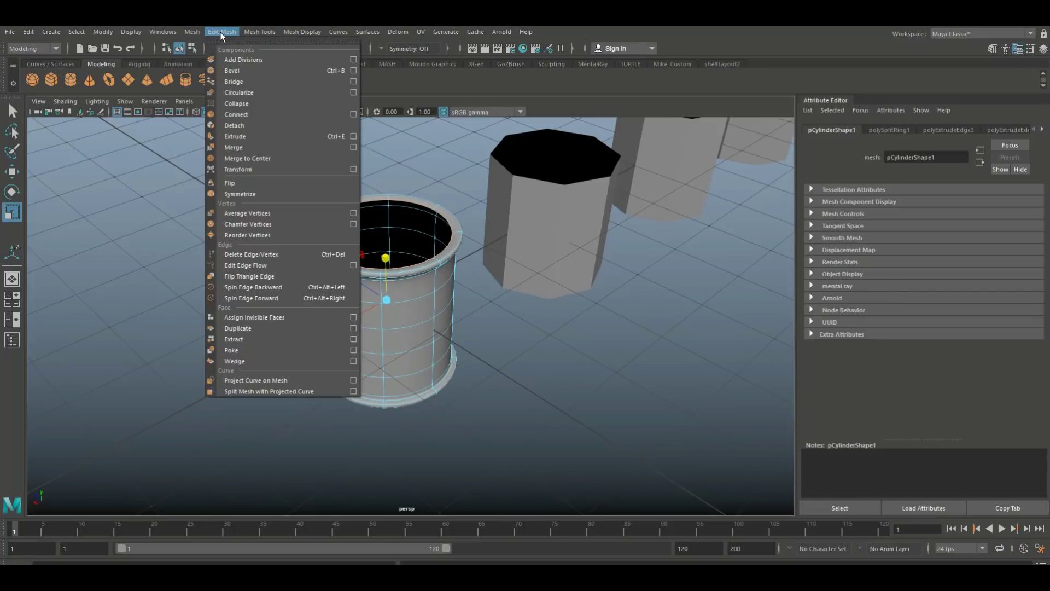
mouse_move(198, 32)
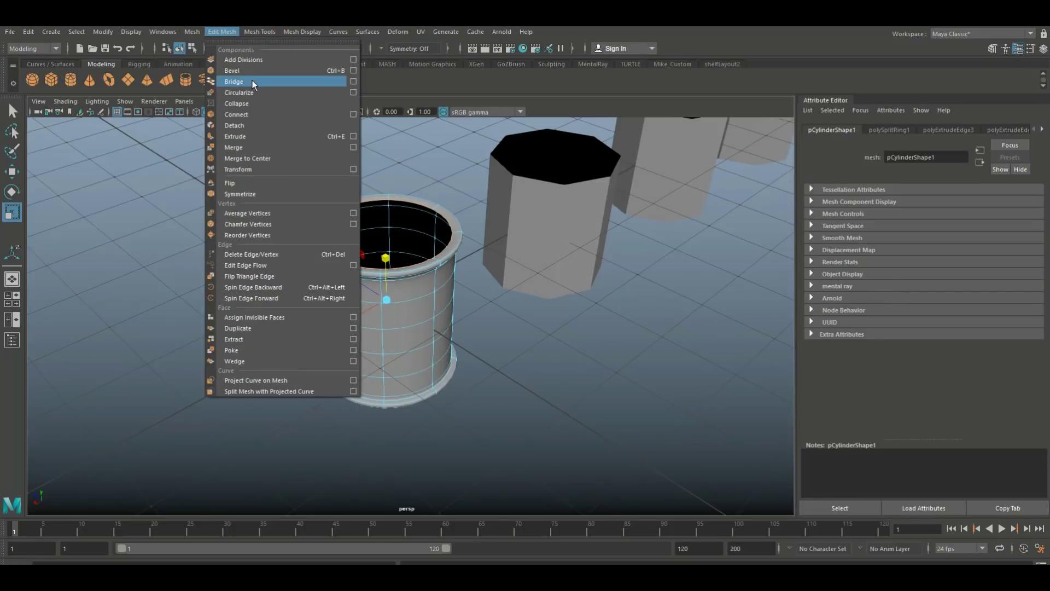
click(253, 82)
alt+drag(305, 227, 381, 365)
scroll(426, 356, up, 6)
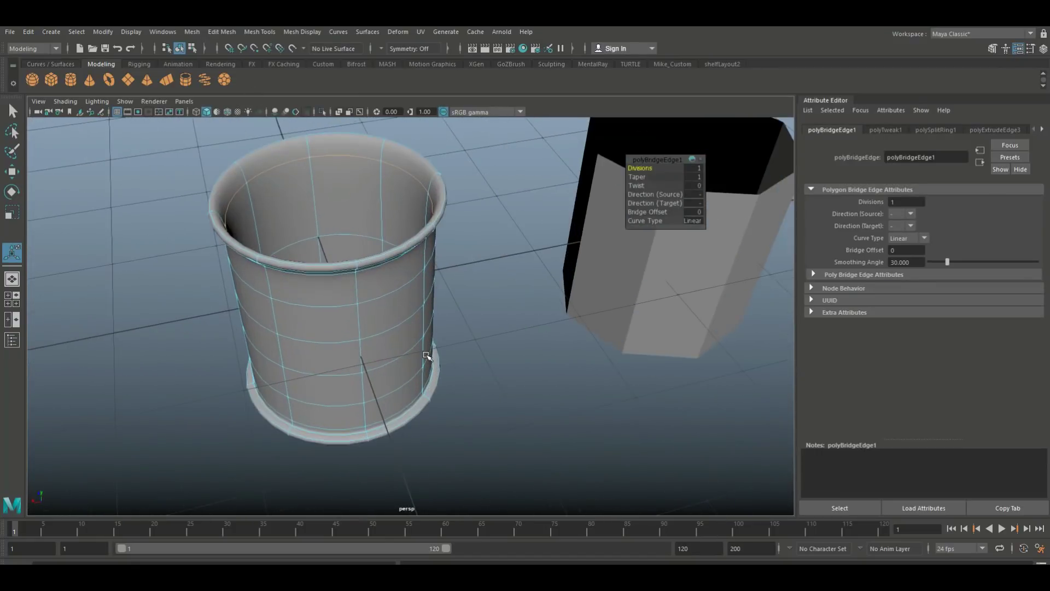
alt+middle_drag(429, 355, 456, 381)
scroll(456, 382, up, 1)
alt+drag(455, 382, 507, 387)
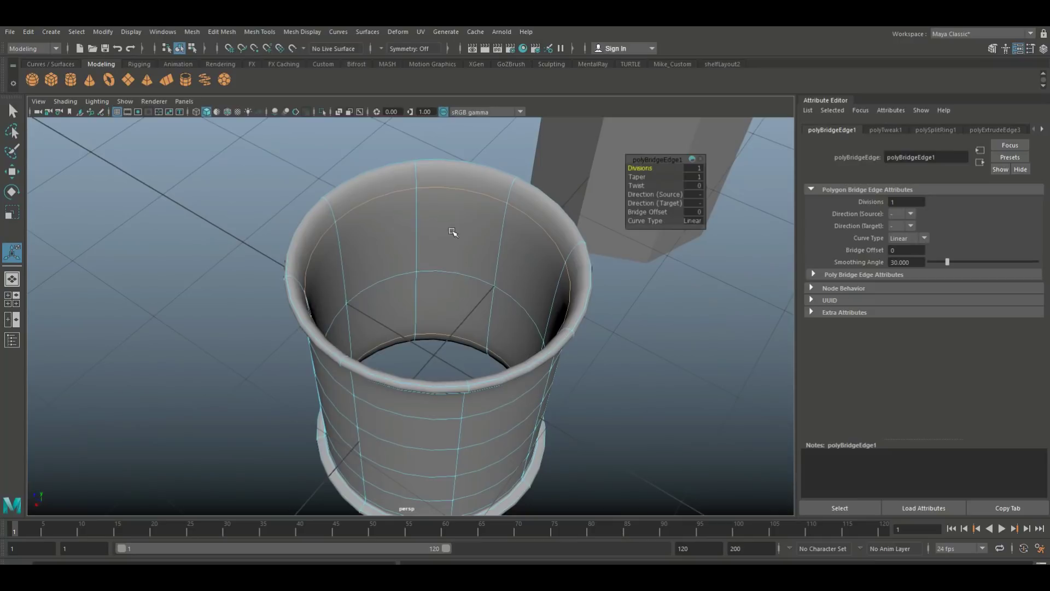
Step: Show the tube unsmoothed and insert supporting edge loops on the inner wall just below its top edge and just above its bottom edge
key(1)
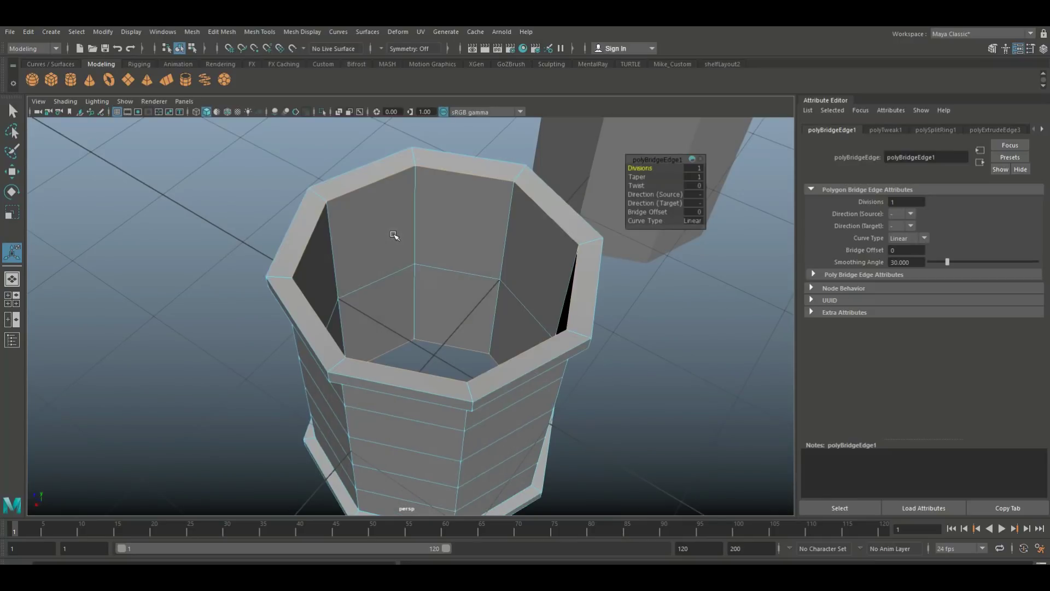
click(300, 35)
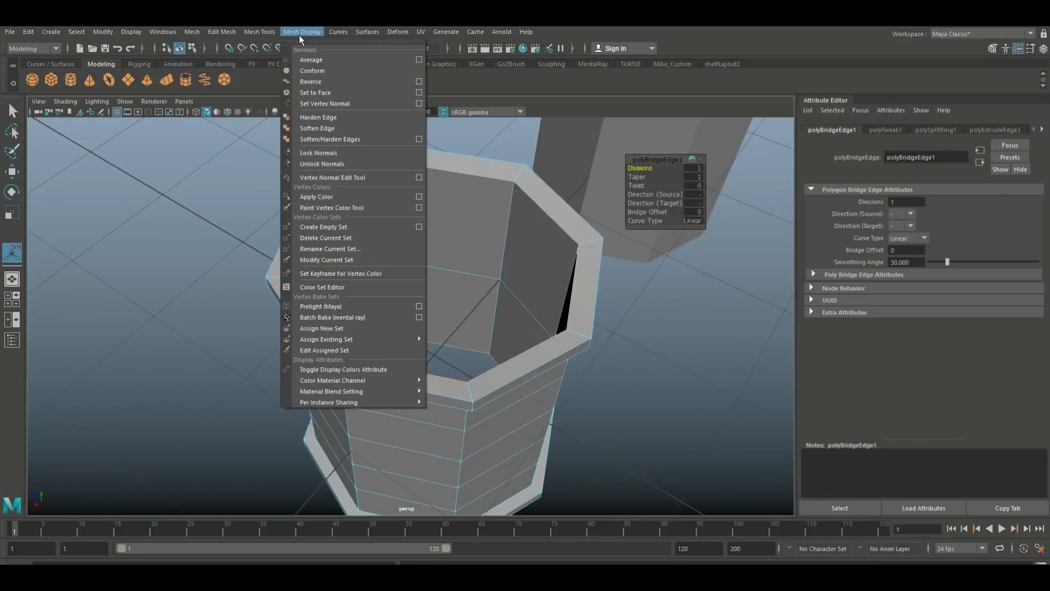
mouse_move(260, 32)
click(328, 115)
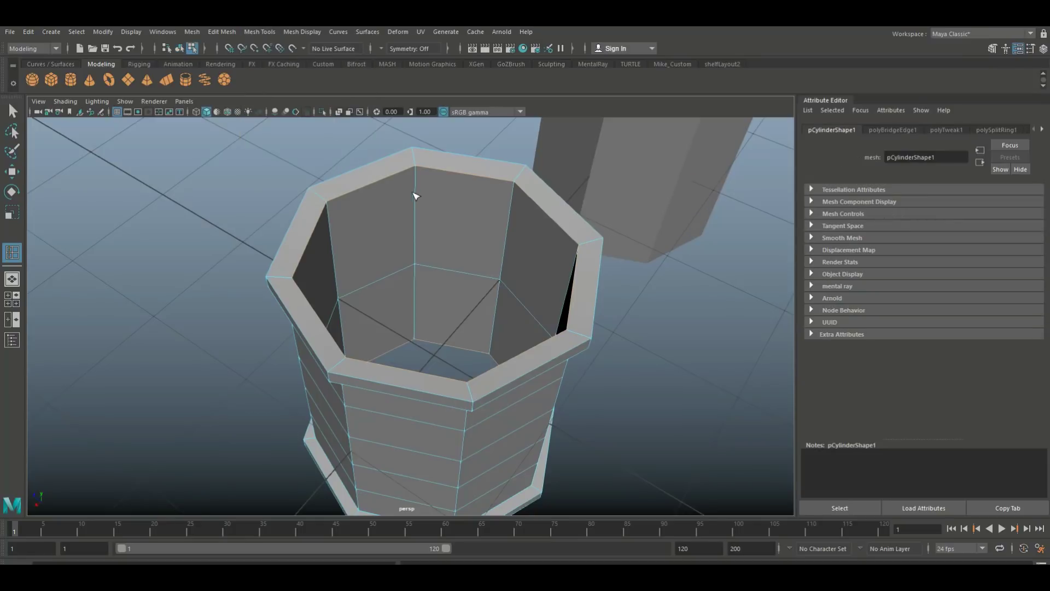
click(418, 173)
click(415, 337)
key(q)
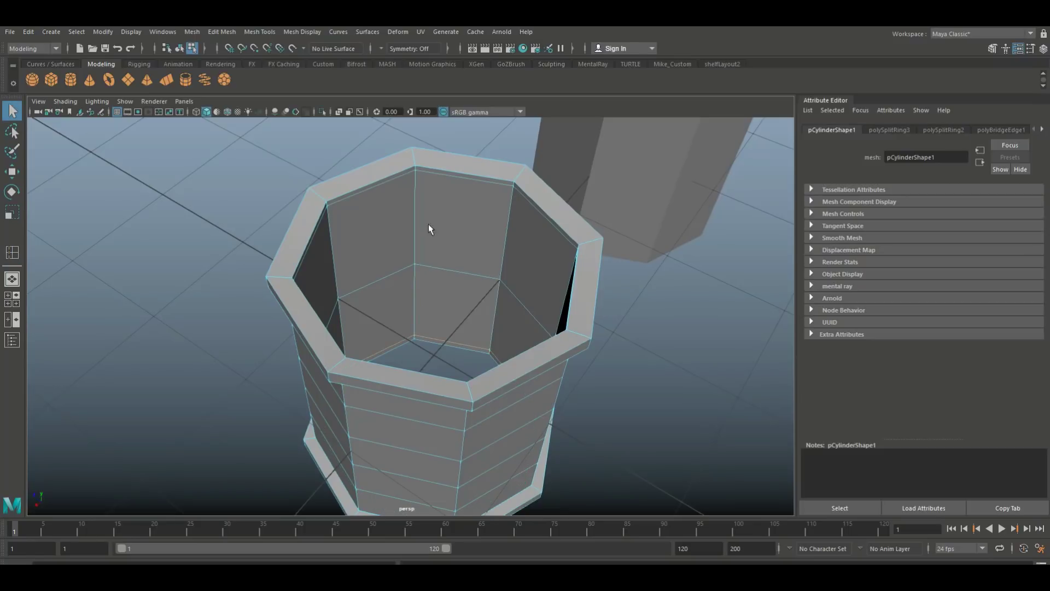
Step: Return the tube to object mode, display it in smooth mesh preview and deselect it
right_drag(429, 224, 457, 198)
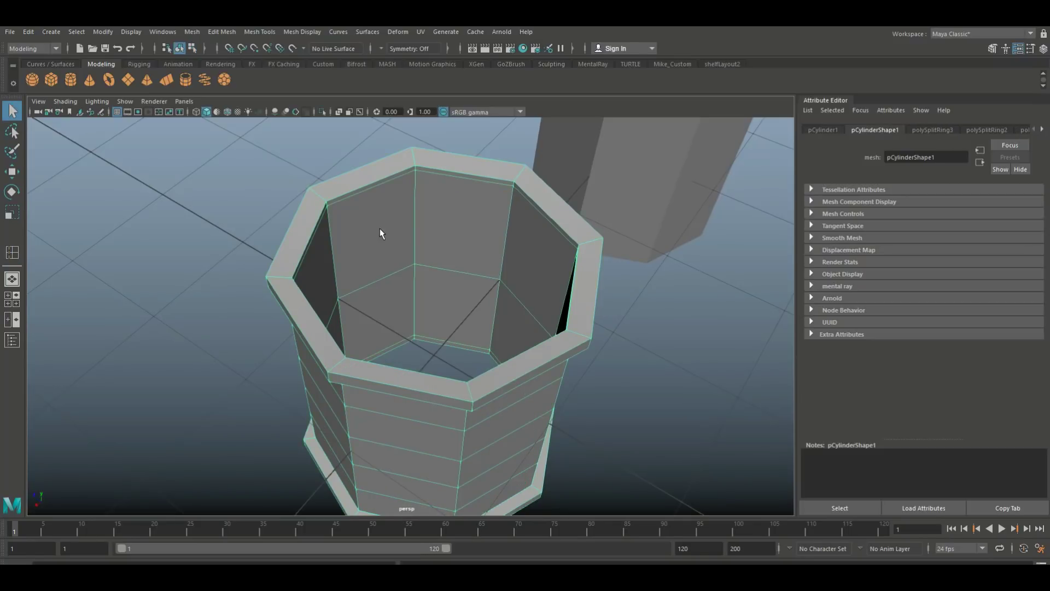
key(3)
click(246, 241)
scroll(246, 244, down, 3)
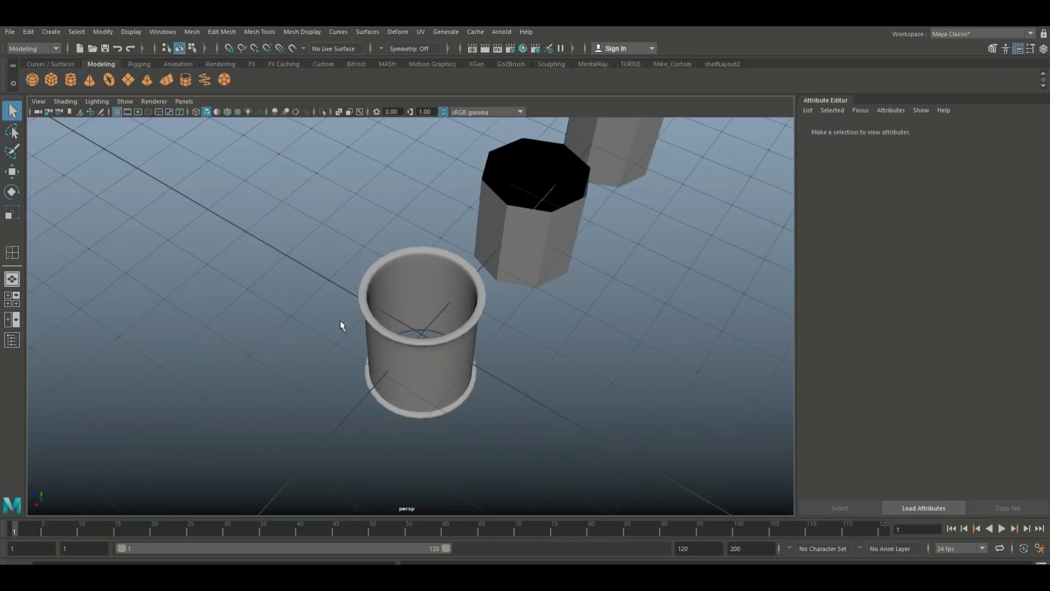
alt+drag(340, 326, 389, 309)
scroll(391, 312, down, 2)
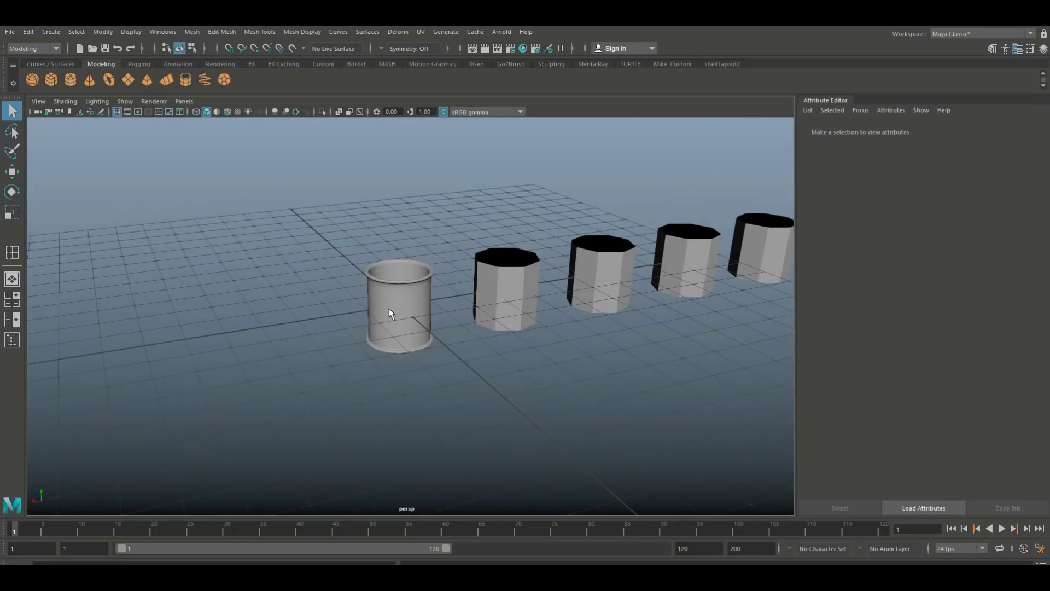
Step: Move the finished rimmed tube well away from the row of plain cylinders
scroll(389, 307, up, 3)
click(386, 283)
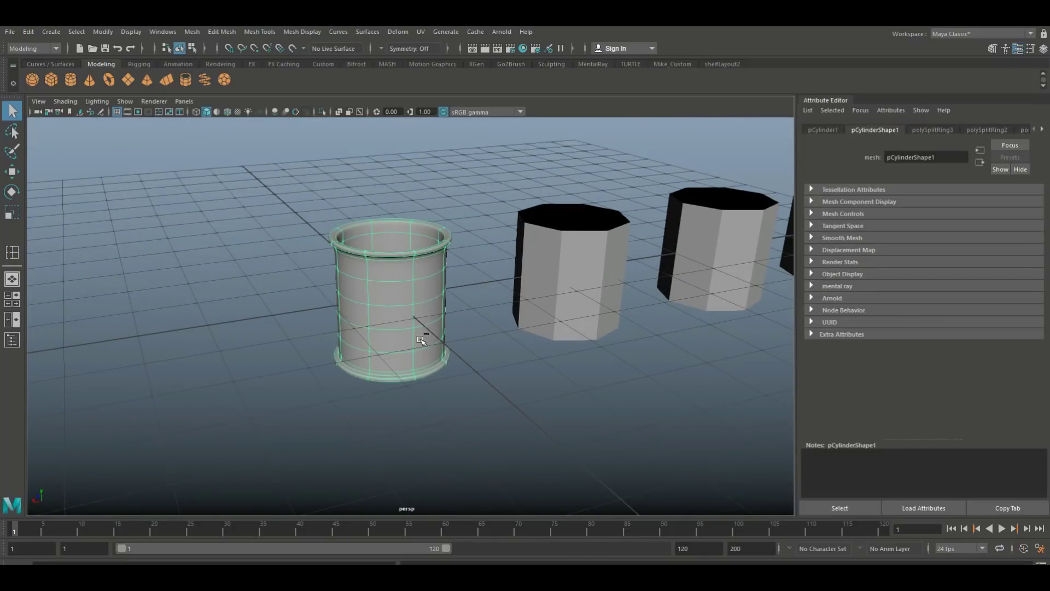
key(w)
drag(342, 308, 82, 344)
scroll(362, 352, down, 2)
alt+middle_drag(362, 352, 229, 375)
alt+drag(273, 390, 292, 389)
Step: Apply a nonlinear Bend deformer to the first plain cylinder in the row
scroll(395, 366, up, 3)
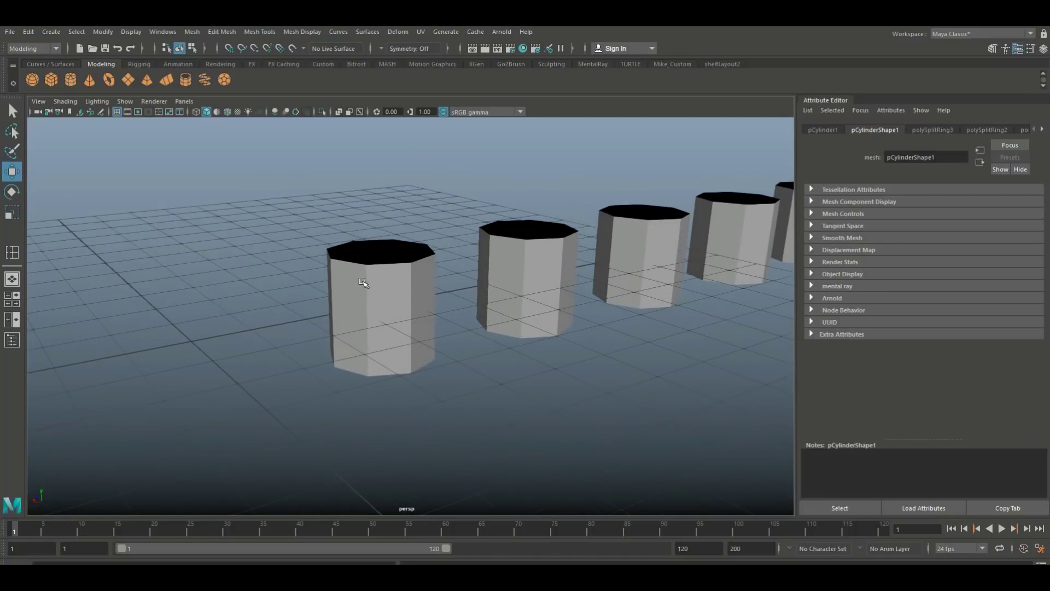
click(362, 282)
alt+right_drag(457, 368, 496, 357)
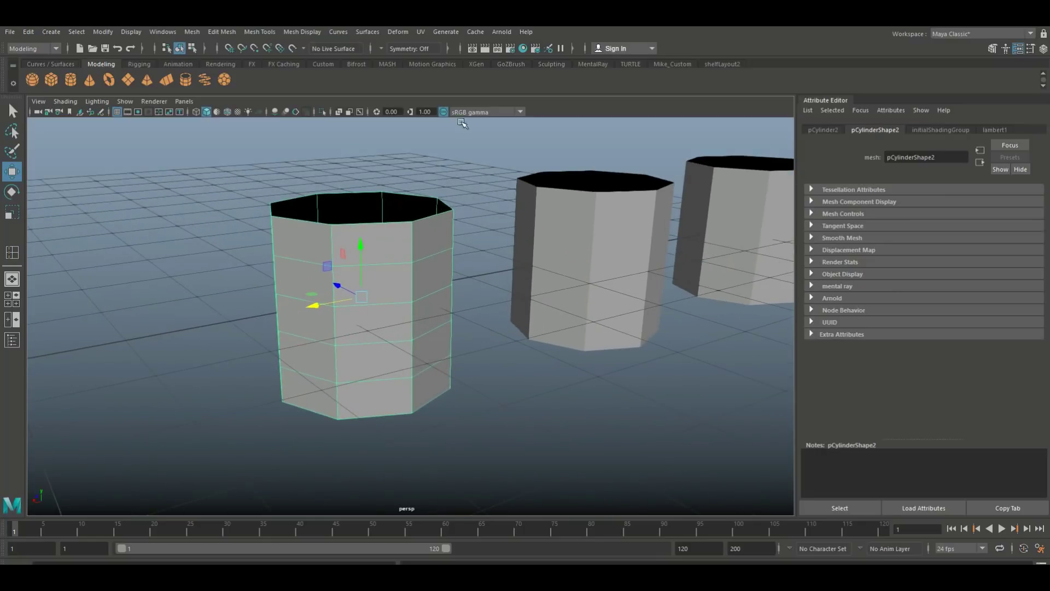
click(399, 32)
mouse_move(464, 197)
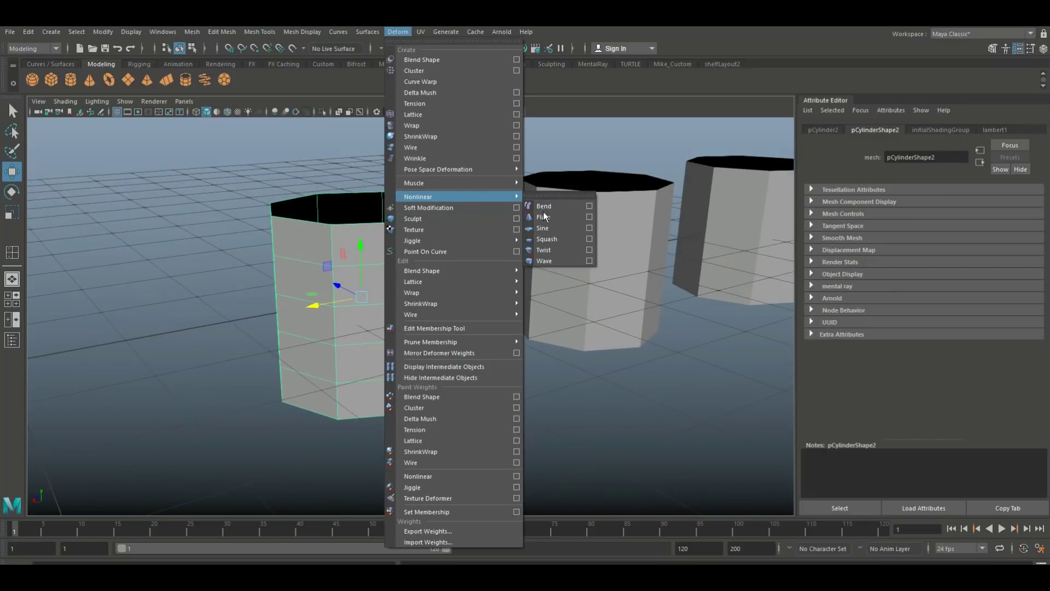
click(557, 205)
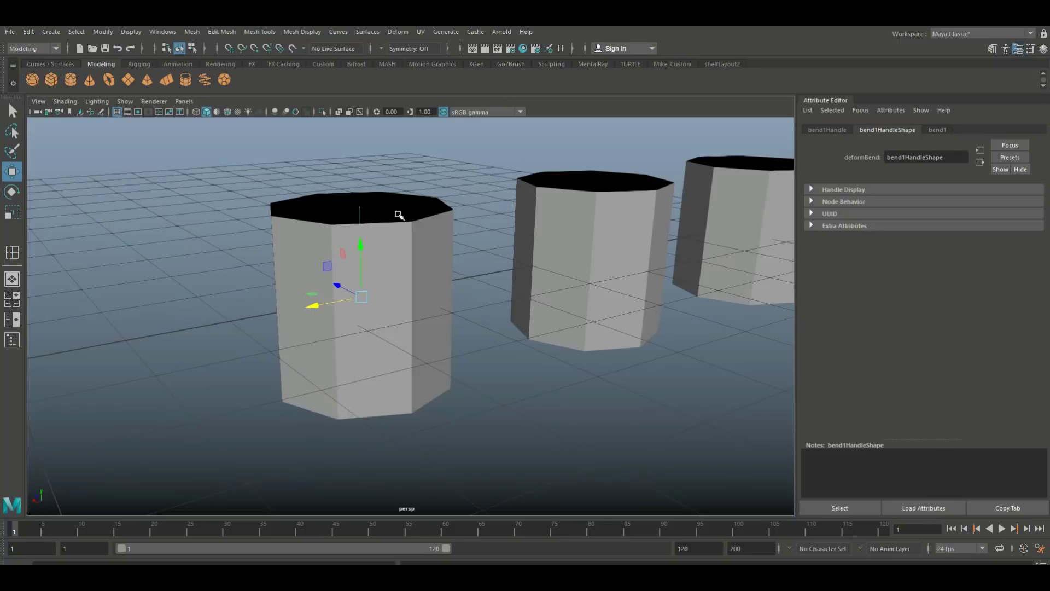
Step: Set the bend deformer's curvature to 45
click(936, 131)
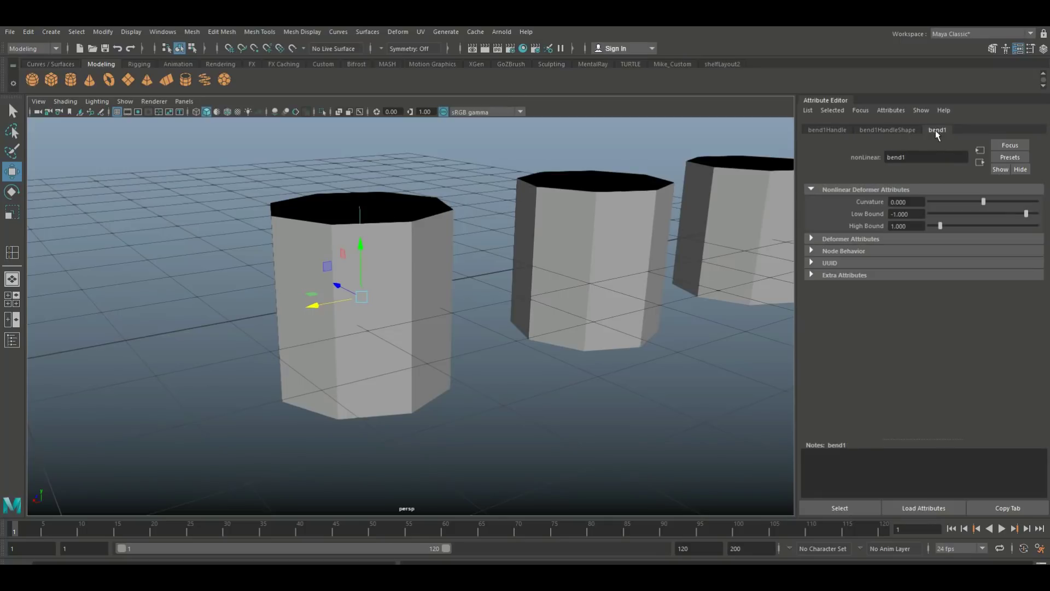
click(906, 202)
text(45)
key(Return)
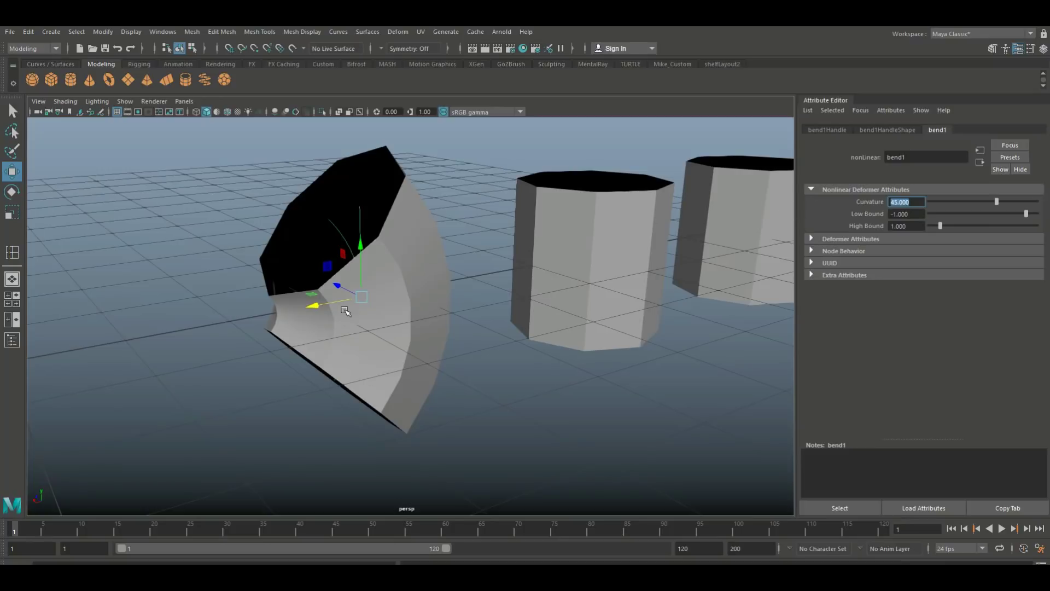
Step: Delete the construction history of the bent cylinder to bake in the bend
alt+drag(459, 403, 489, 413)
click(412, 262)
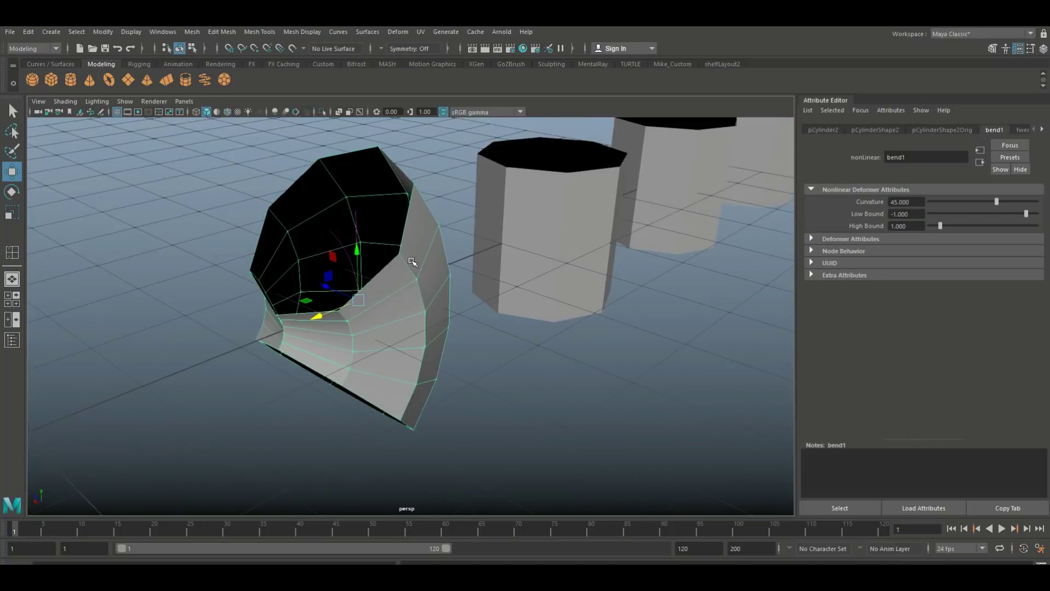
click(28, 32)
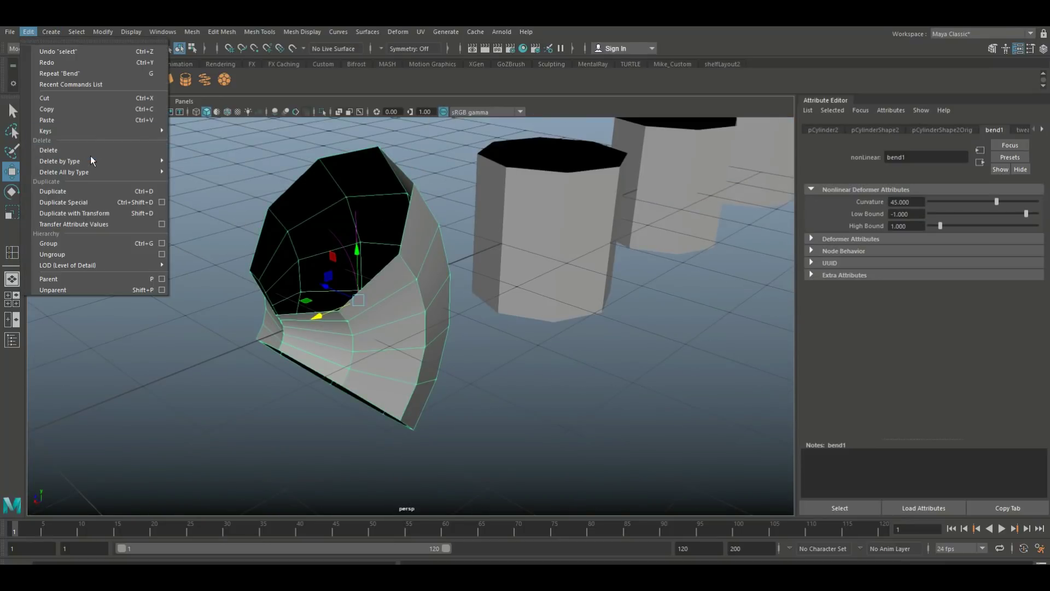
mouse_move(157, 161)
click(200, 173)
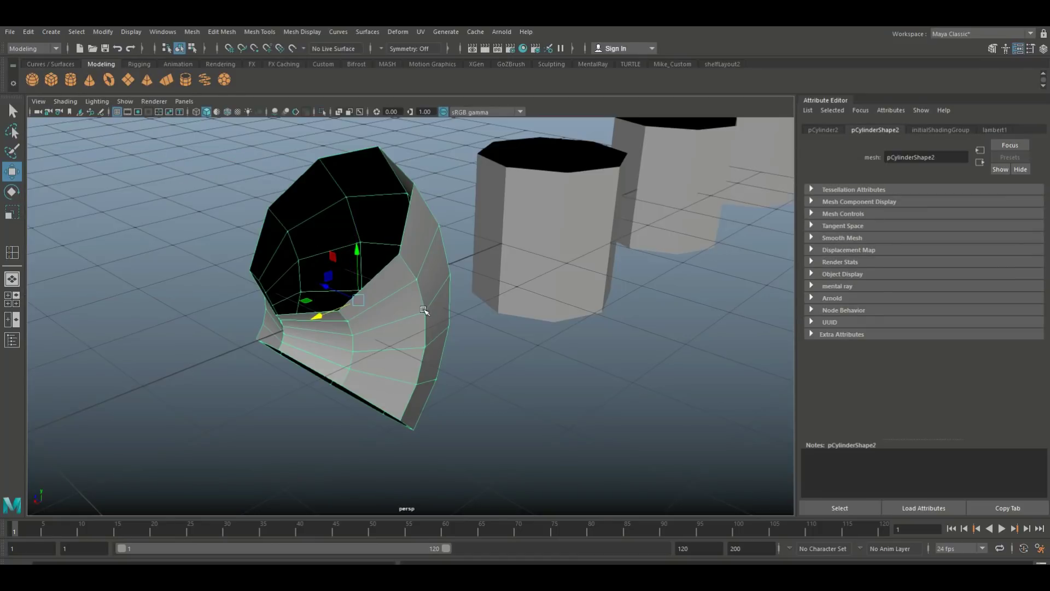
Step: Extrude the open border edge loops at both ends of the bent cylinder with a thickness of 0.1
alt+drag(424, 310, 462, 328)
right_drag(396, 193, 398, 181)
double_click(397, 203)
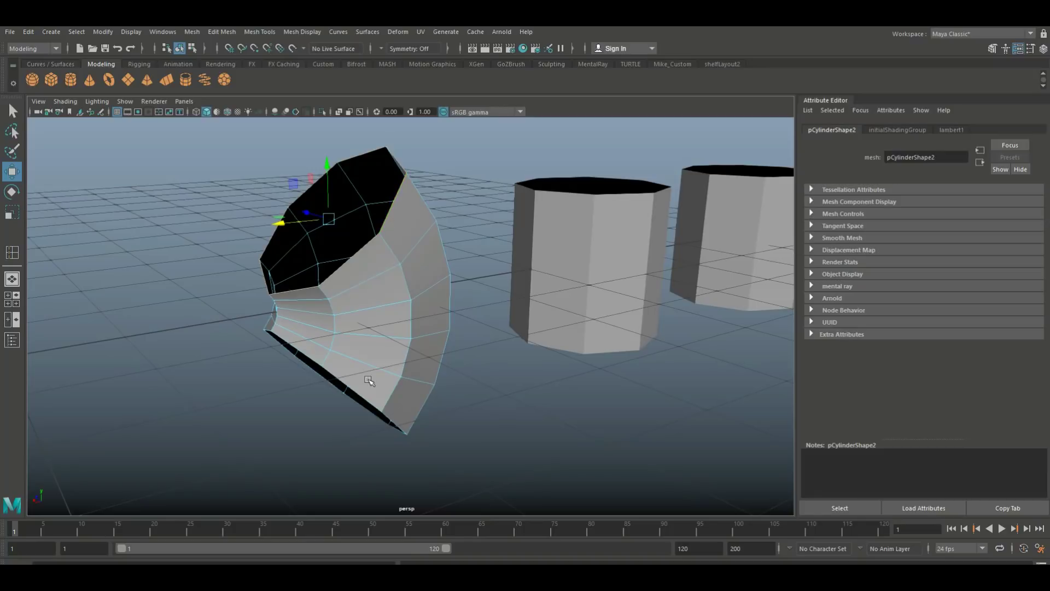
shift+double_click(338, 374)
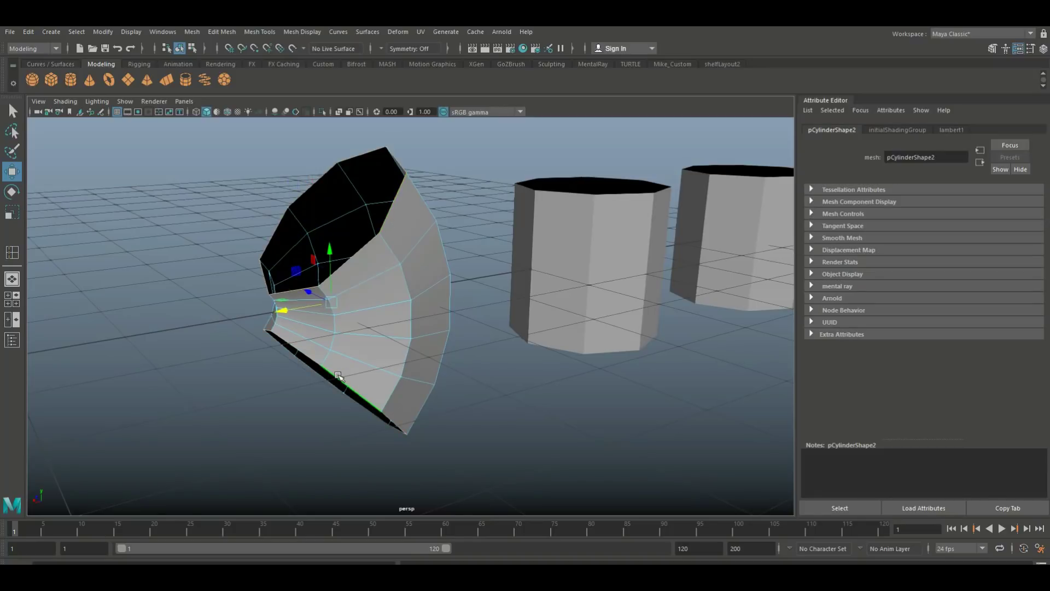
key(ctrl+e)
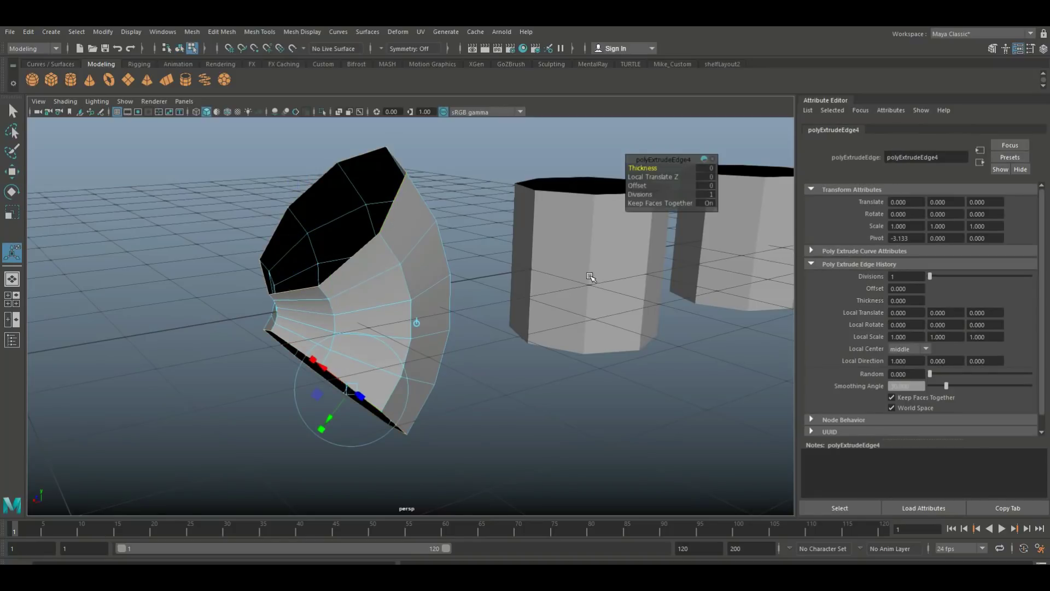
drag(656, 168, 666, 171)
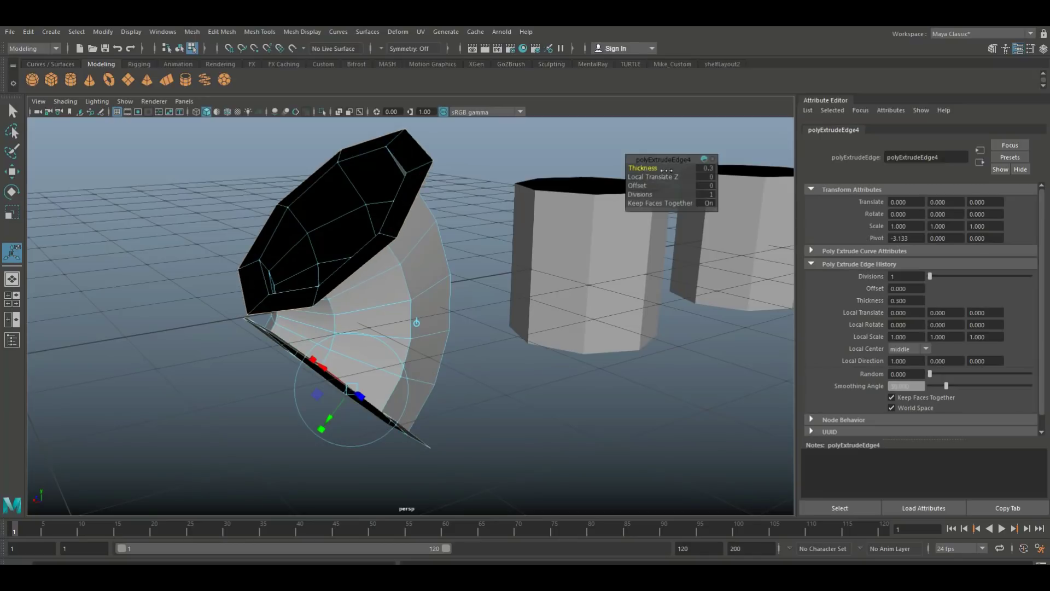
click(706, 168)
key(Return)
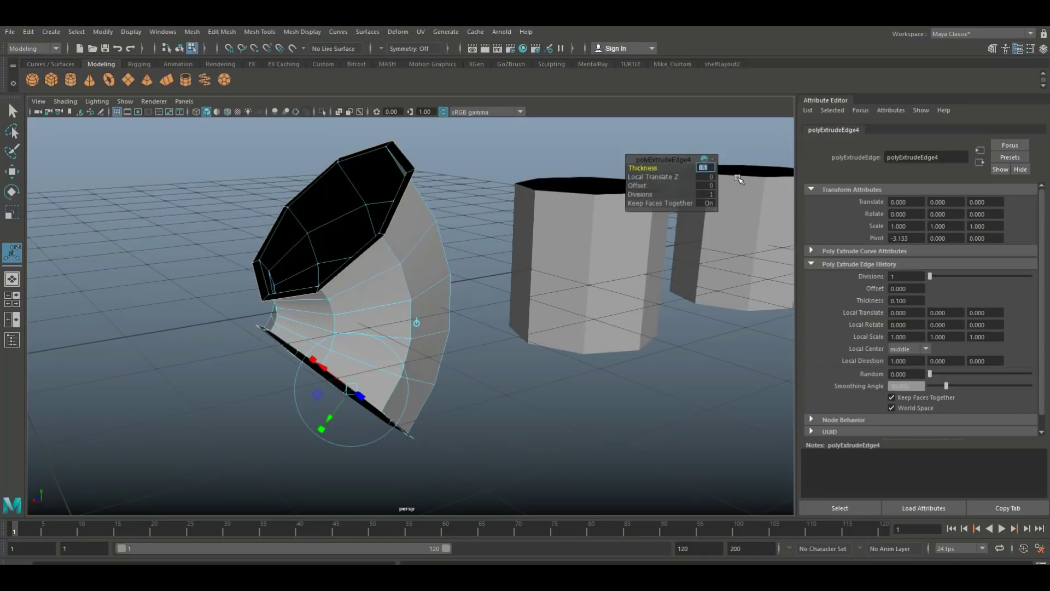
Step: Extrude the outer edge loops of both new lips with a thickness of -0.1 to give the rims depth
click(405, 152)
alt+drag(480, 391, 450, 413)
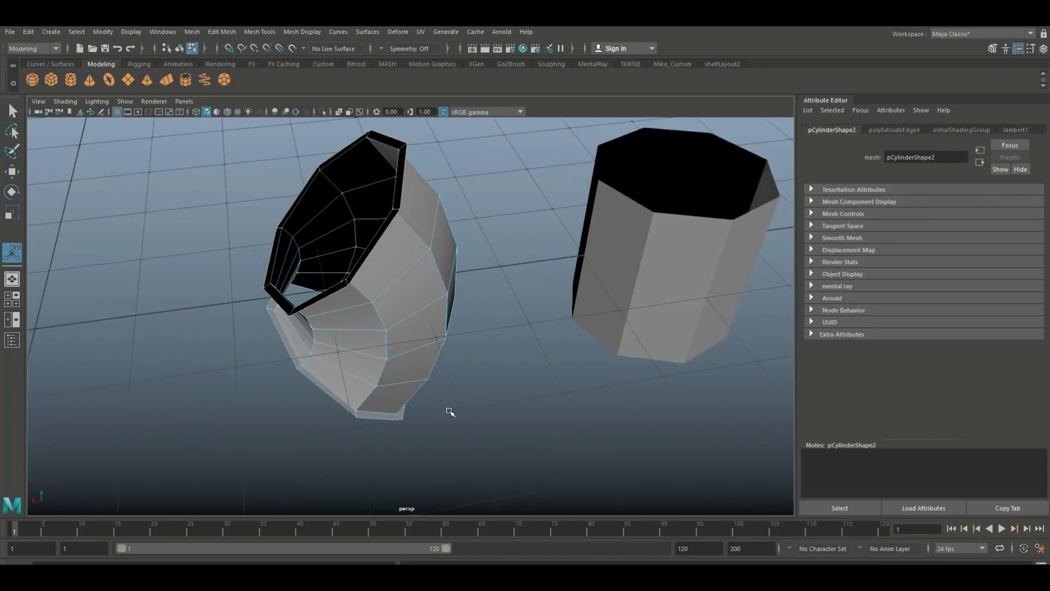
click(328, 396)
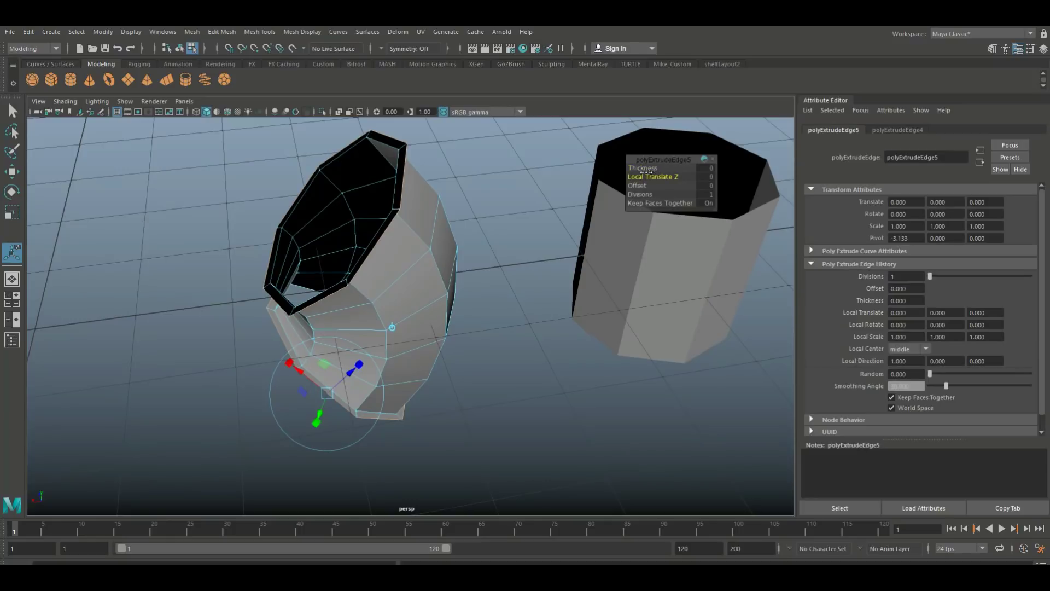
drag(644, 168, 643, 168)
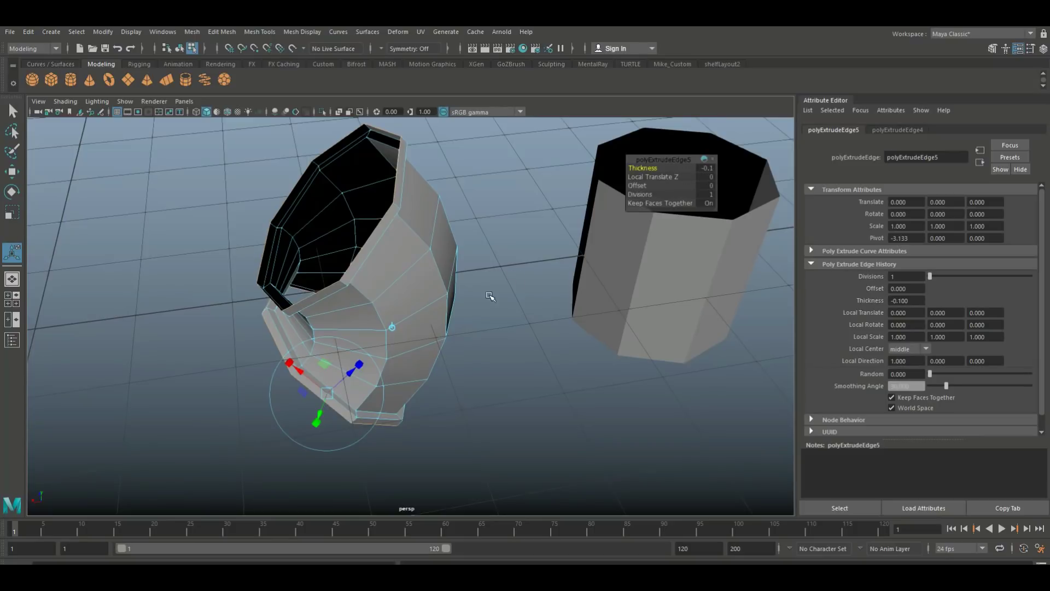
Step: Extrude the outermost edge loops of both rims with a thickness of -0.2 to close the rim faces inward
click(524, 393)
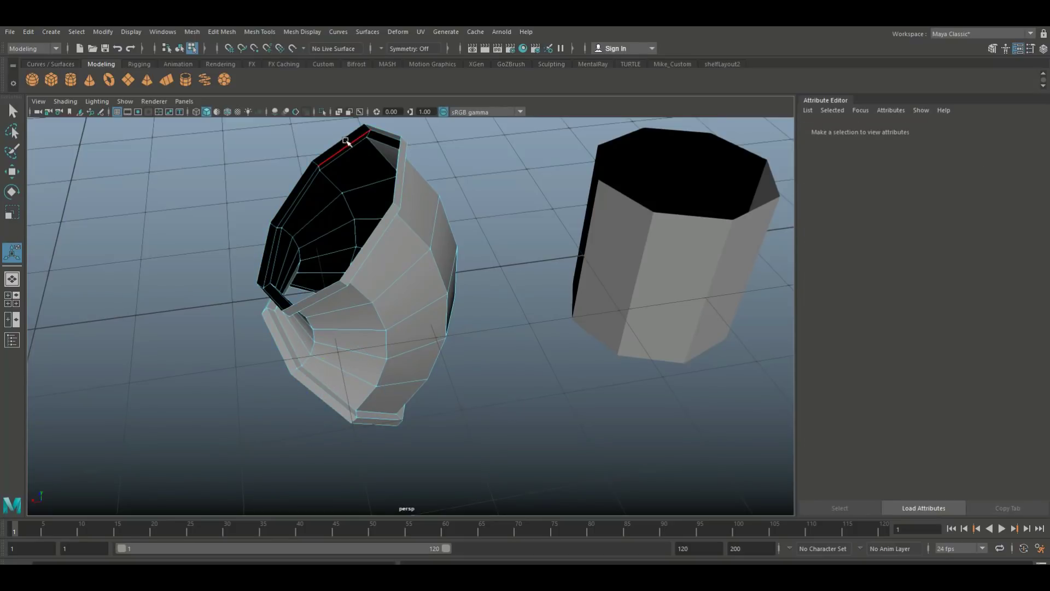
click(340, 143)
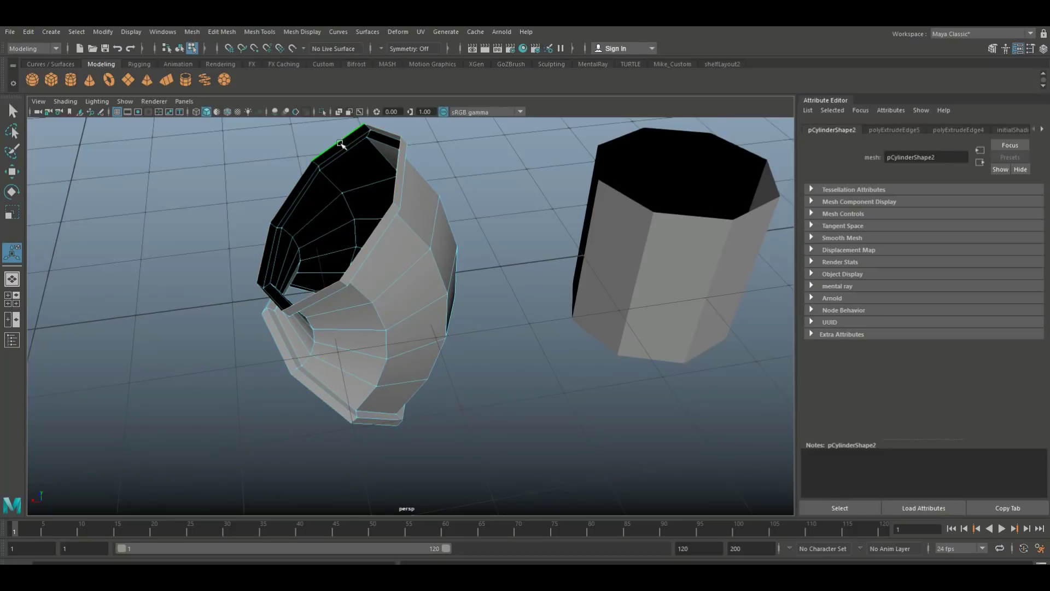
click(322, 401)
key(ctrl+e)
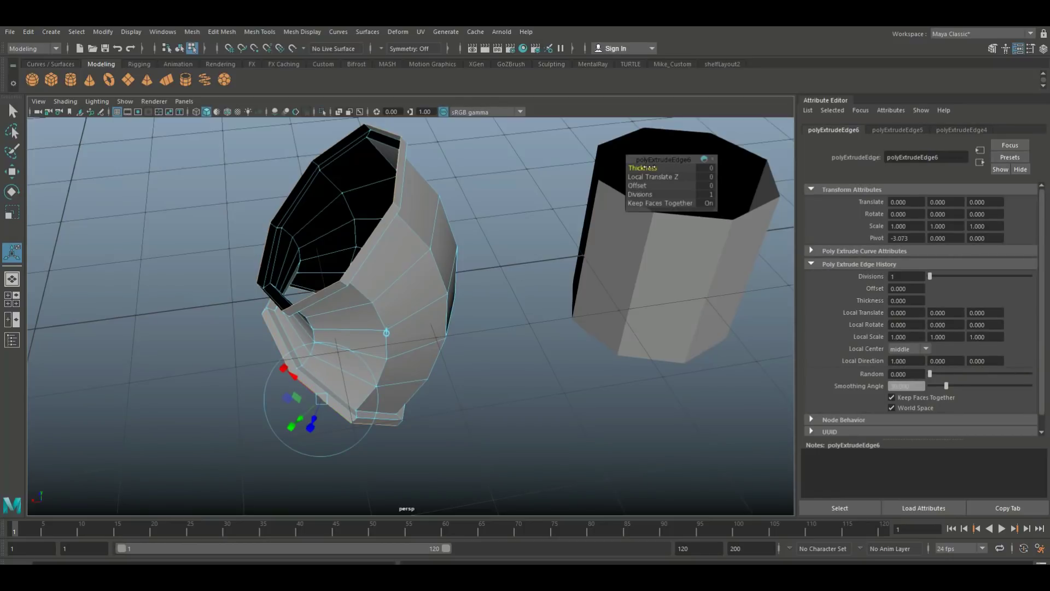
middle_drag(644, 167, 646, 167)
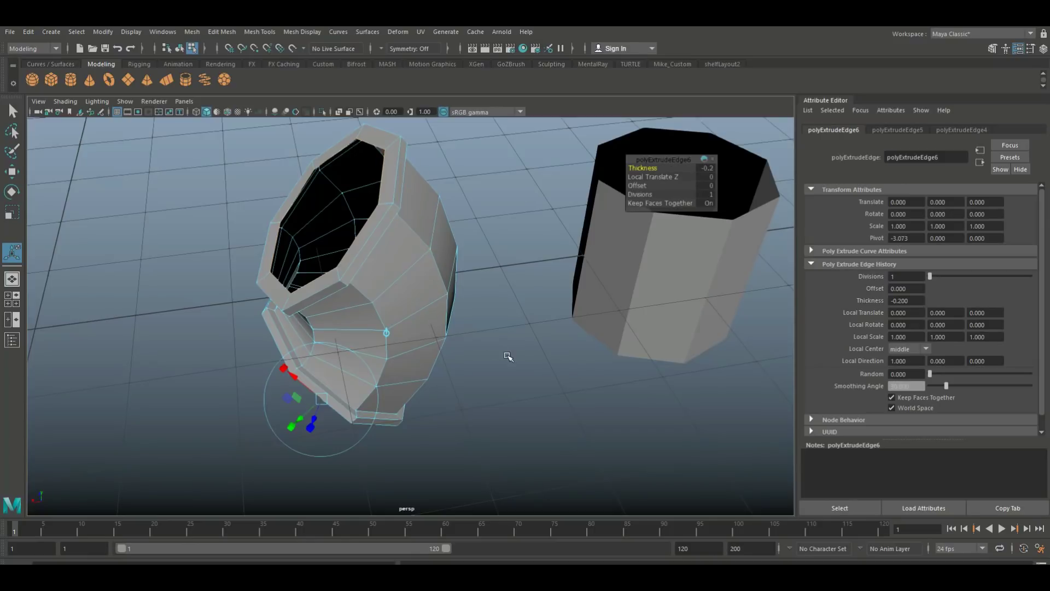
mouse_move(514, 384)
alt+mouse_down()
mouse_move(500, 369)
mouse_move(510, 372)
alt+mouse_up()
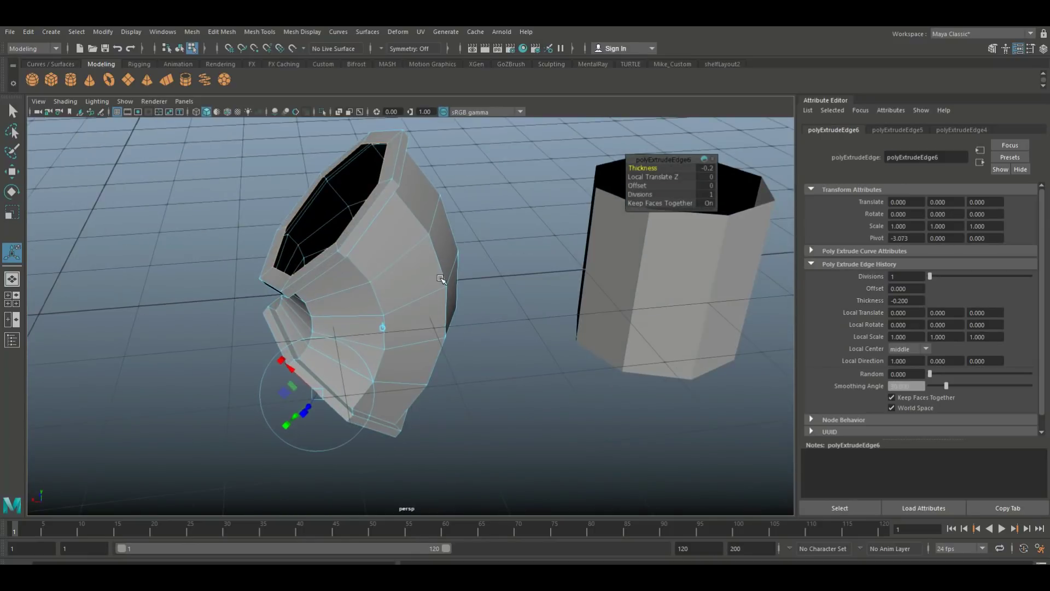
alt+drag(484, 291, 464, 271)
right_drag(380, 197, 409, 176)
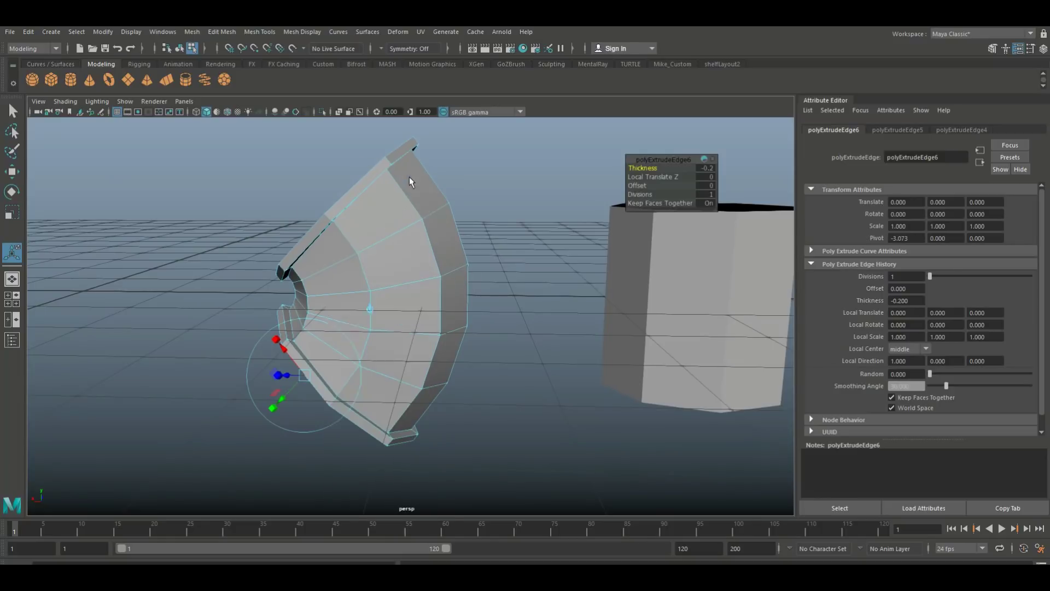
Step: Check the bent pipe in smooth mesh preview and return it to the unsmoothed display
key(3)
click(502, 343)
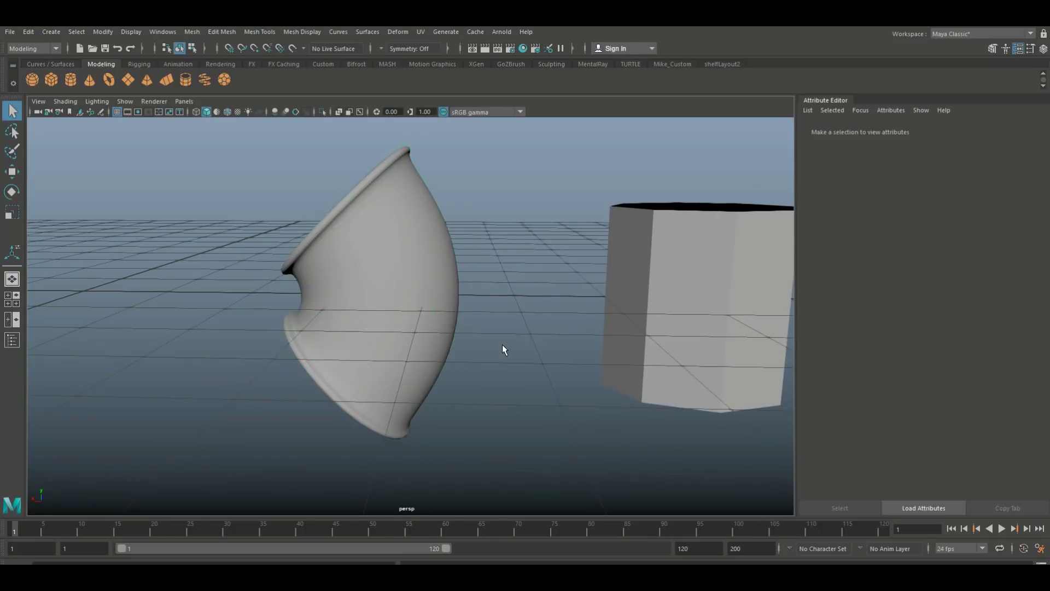
alt+drag(508, 347, 435, 272)
click(434, 267)
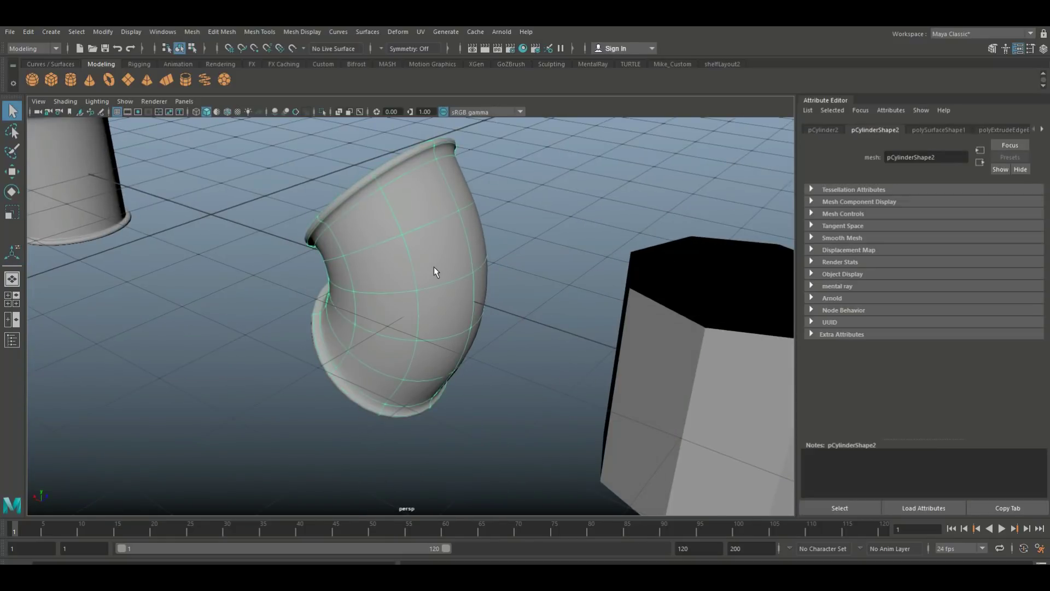
key(1)
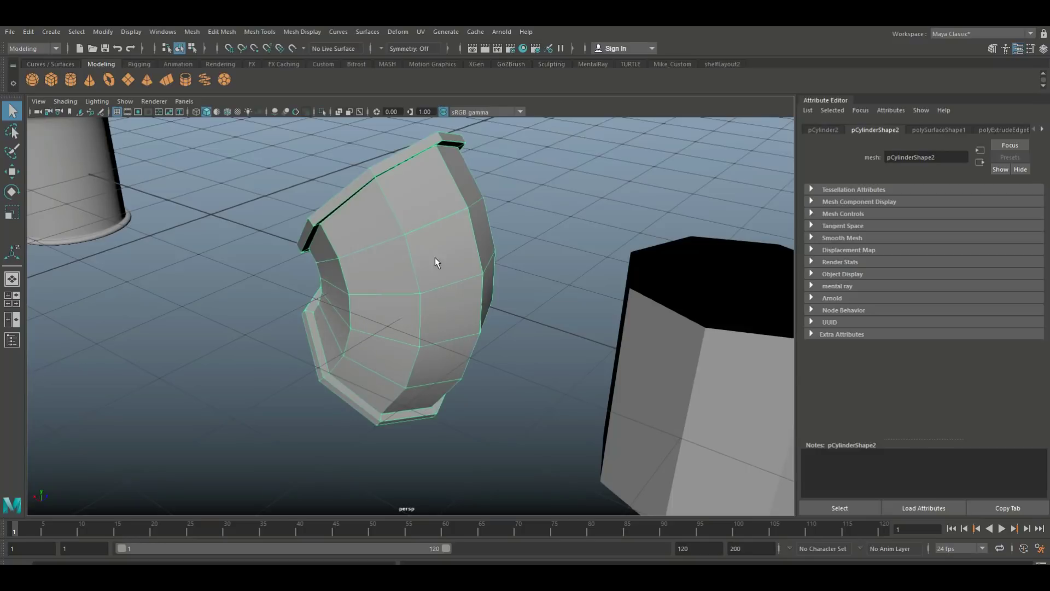
Step: Insert supporting edge loops on the bent pipe's body close to the upper and lower rims, and return to object mode
click(221, 31)
mouse_move(258, 33)
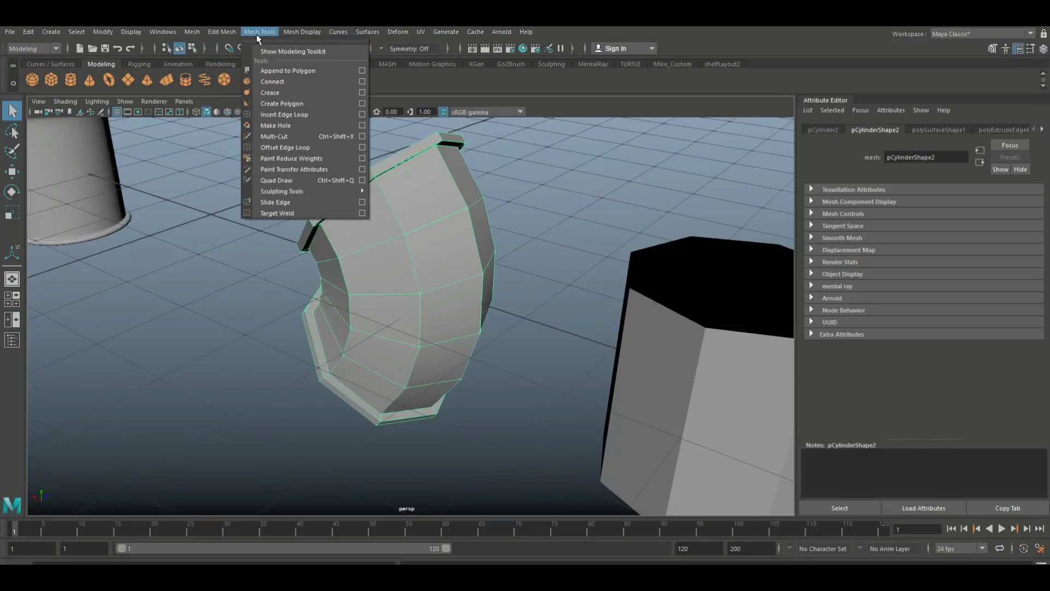
click(290, 114)
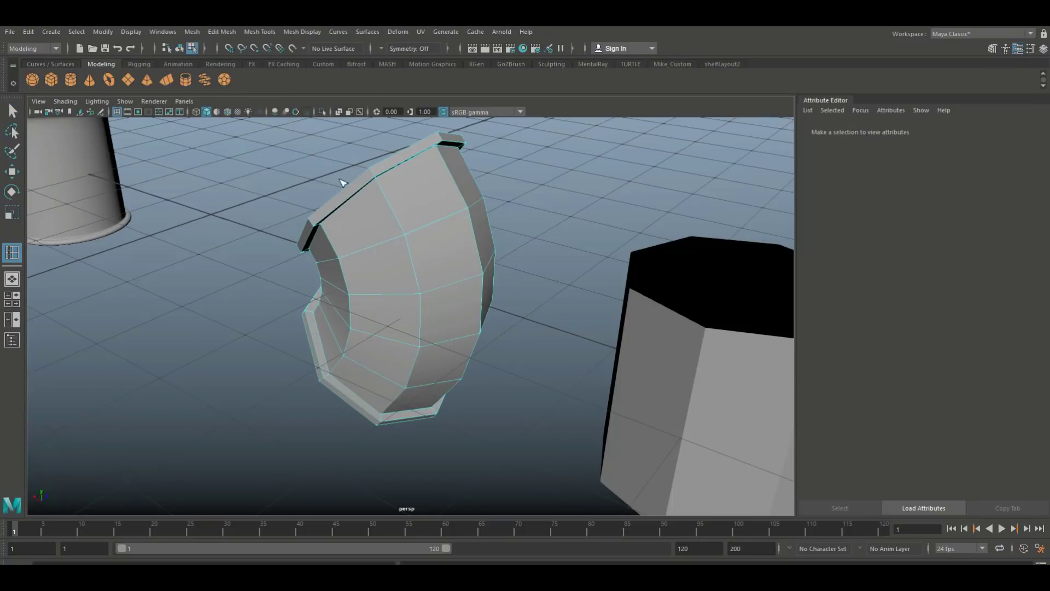
click(381, 184)
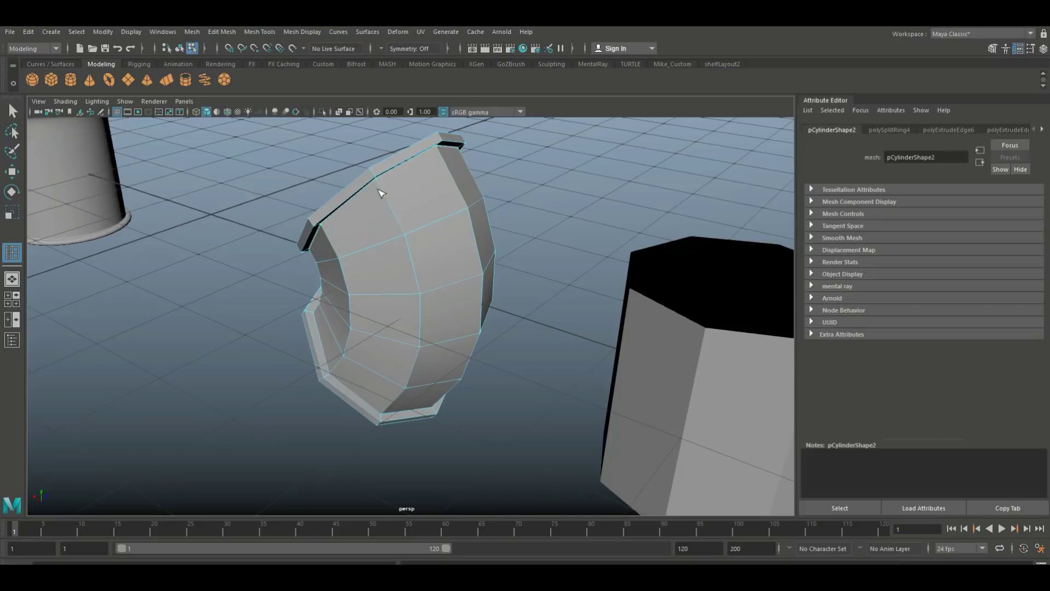
click(385, 415)
key(q)
right_drag(456, 287, 486, 250)
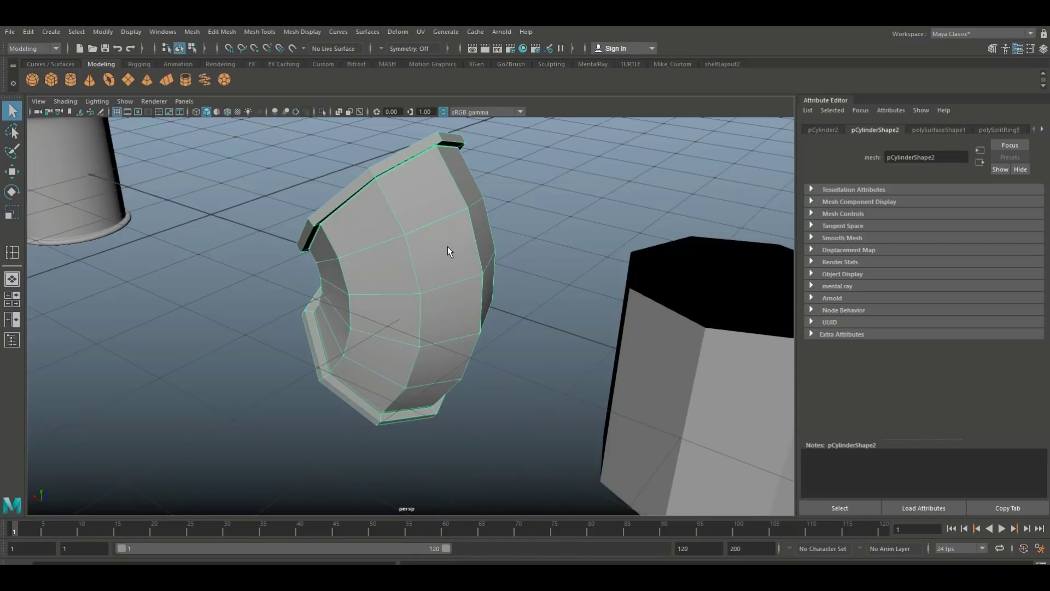
Step: Inspect the pipe's tightened rim transitions in smooth mesh preview and restore the low-poly display
key(3)
click(542, 249)
alt+drag(479, 286, 414, 229)
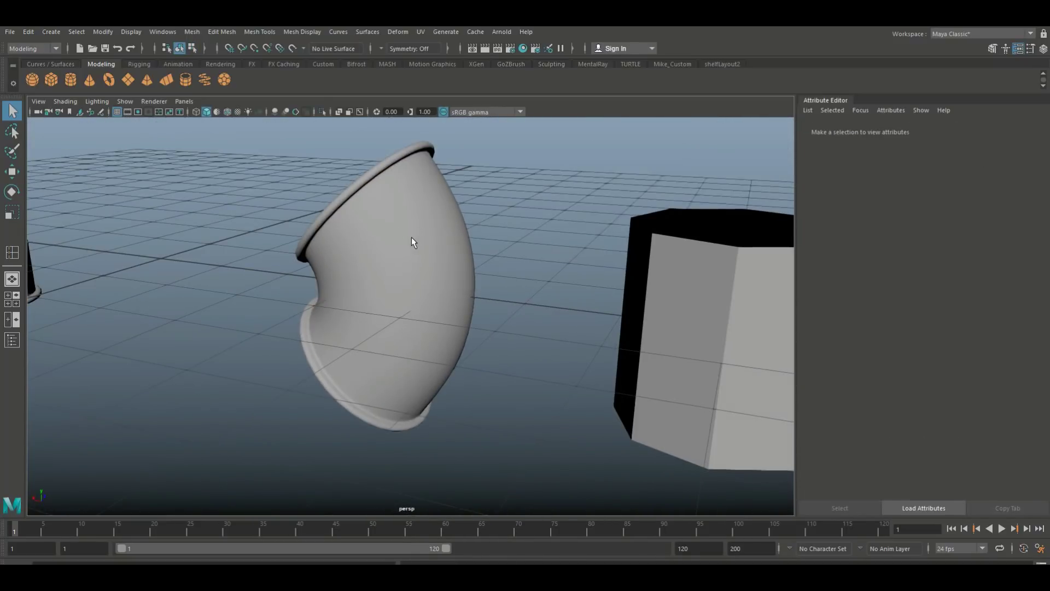
click(412, 237)
key(1)
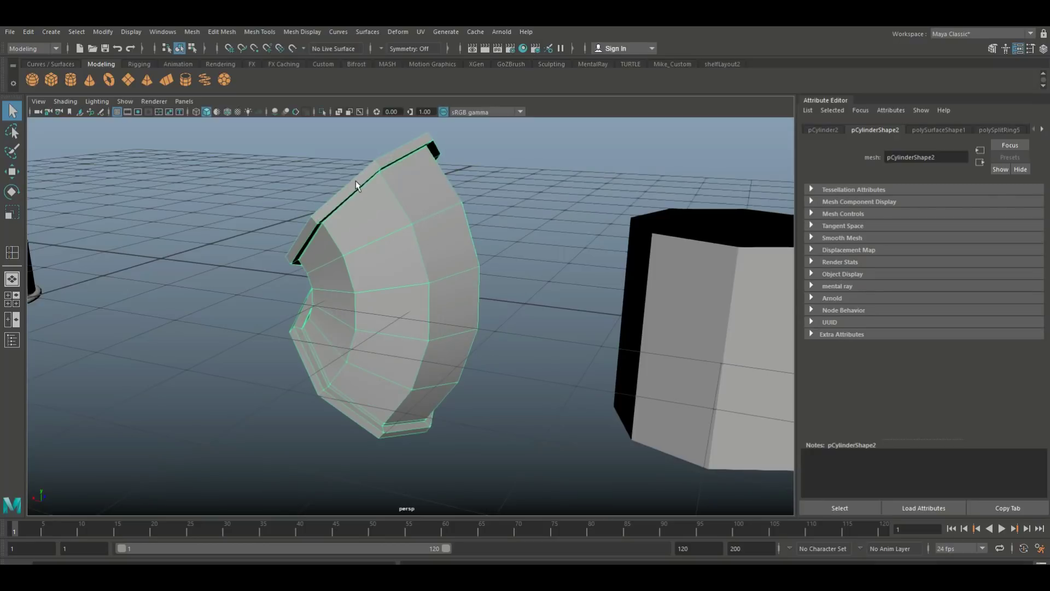
Step: Select the outer and inner edge loops of the bent pipe's upper rim face for moving
right_click(356, 182)
click(356, 154)
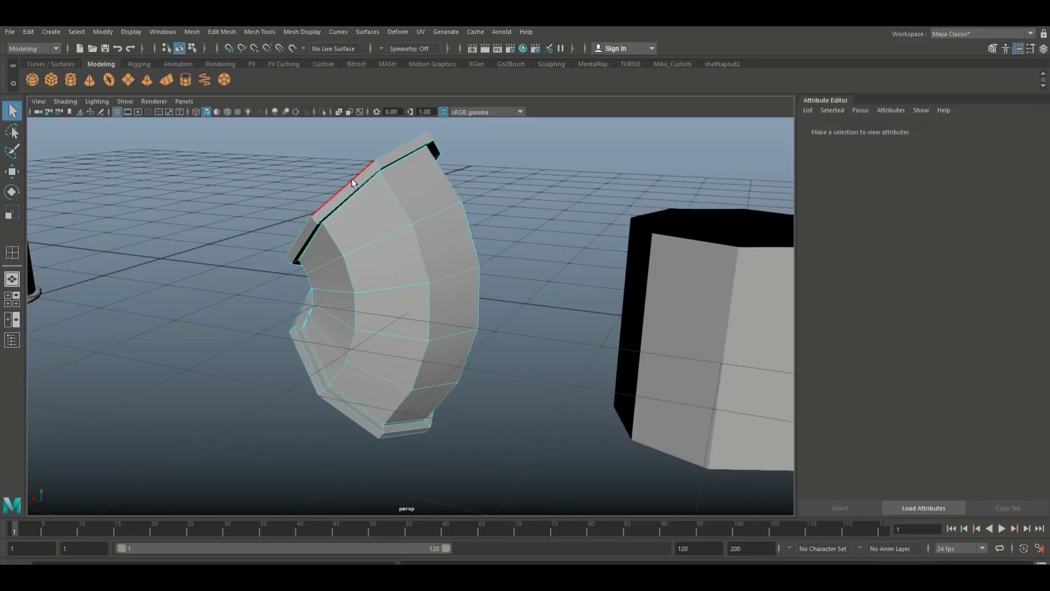
click(352, 179)
click(361, 200)
alt+drag(366, 224, 393, 244)
click(389, 208)
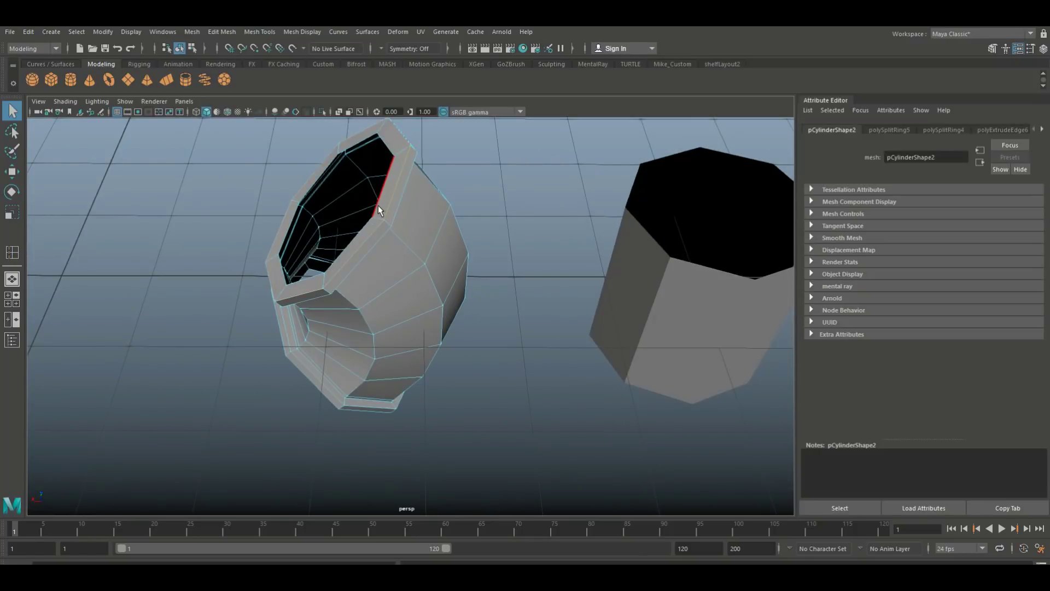
double_click(376, 202)
key(w)
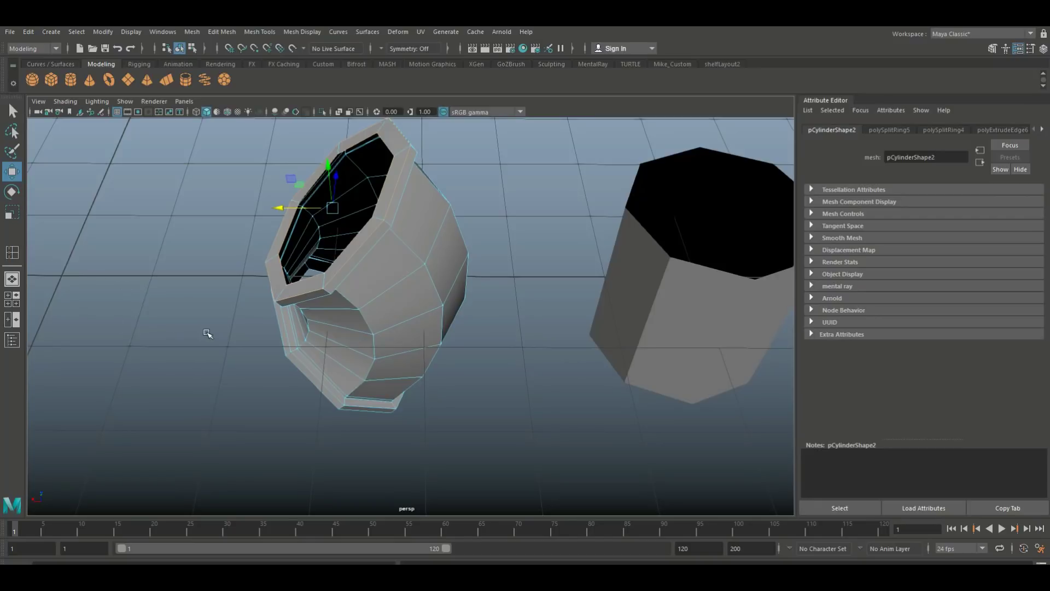
Step: Change the Move tool's axis orientation and shift the selected upper rim loops outward to deepen the rim
alt+drag(207, 334, 198, 309)
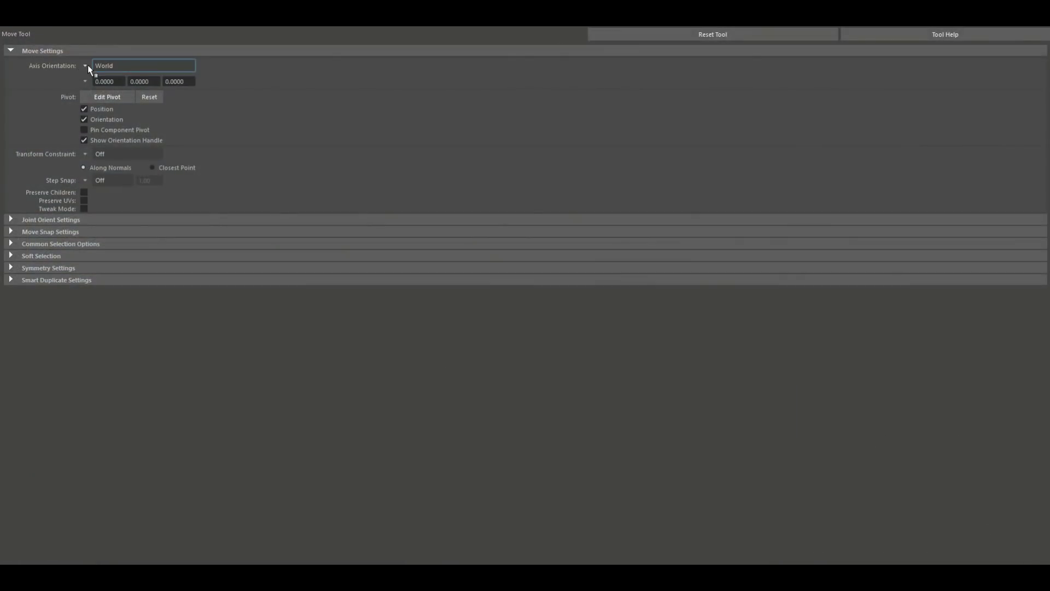
click(88, 66)
click(110, 73)
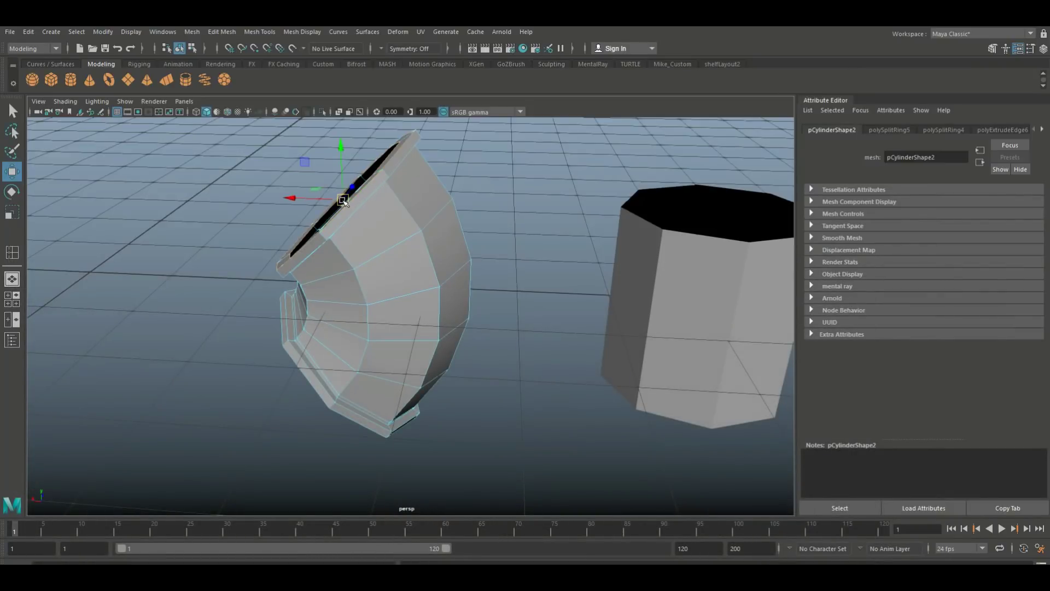
drag(343, 201, 337, 196)
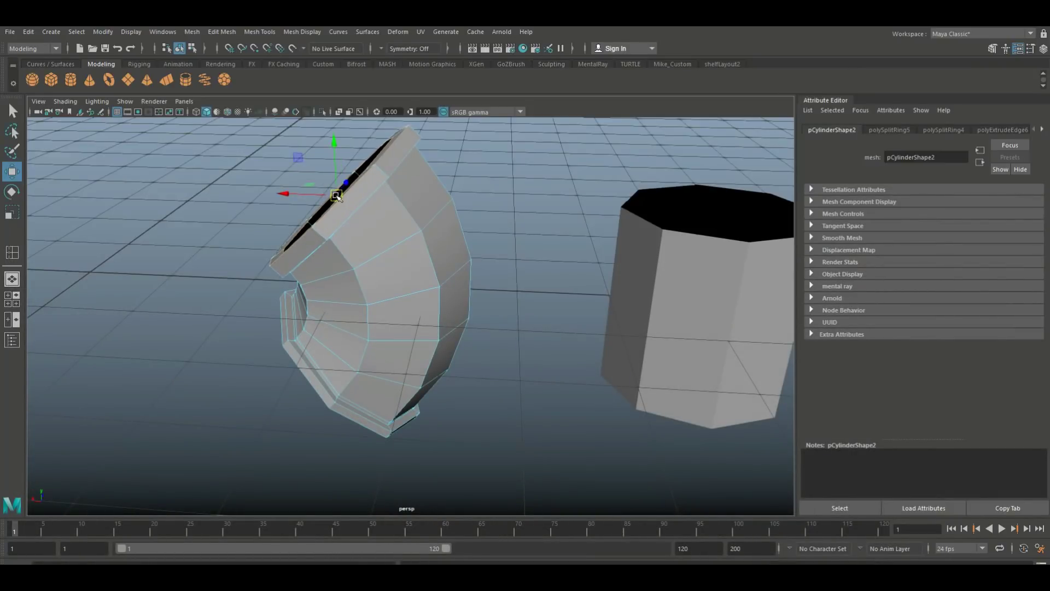
alt+drag(286, 376, 308, 369)
scroll(430, 355, down, 3)
alt+middle_drag(444, 357, 258, 404)
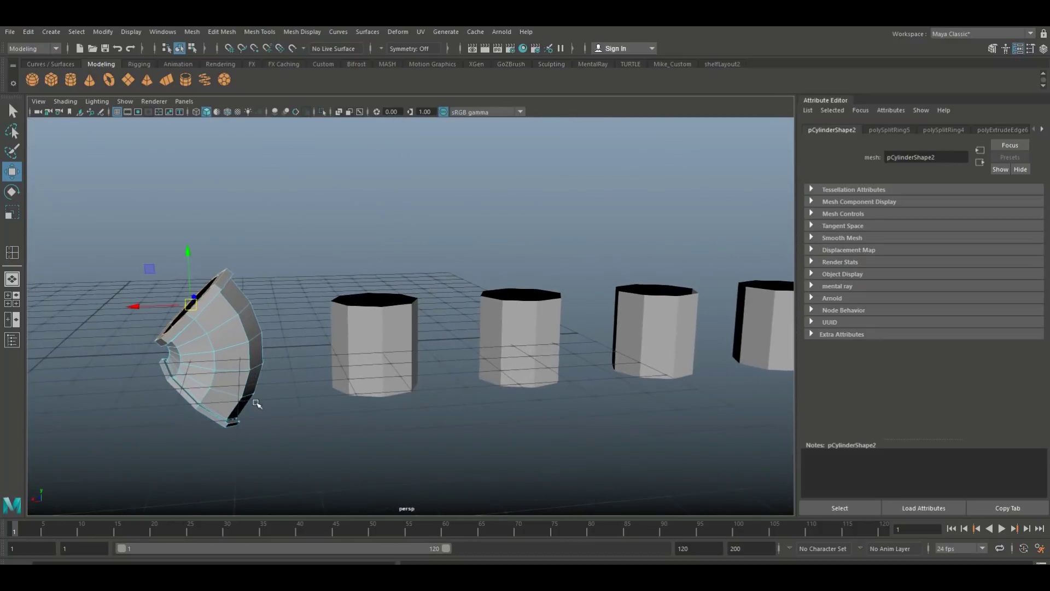
scroll(321, 404, up, 4)
alt+middle_drag(441, 310, 402, 278)
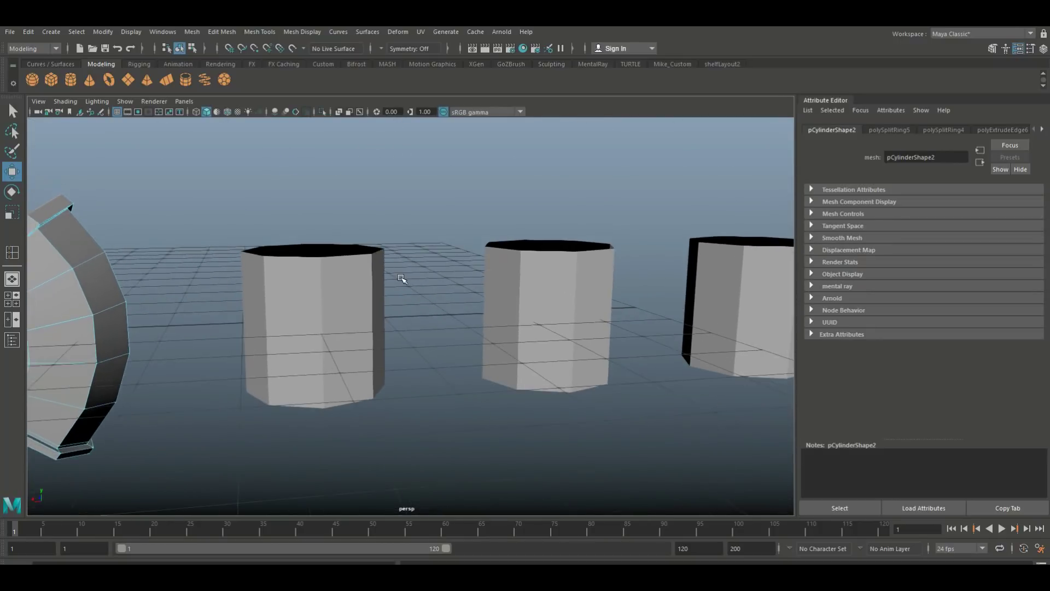
scroll(414, 284, down, 4)
alt+drag(421, 328, 429, 351)
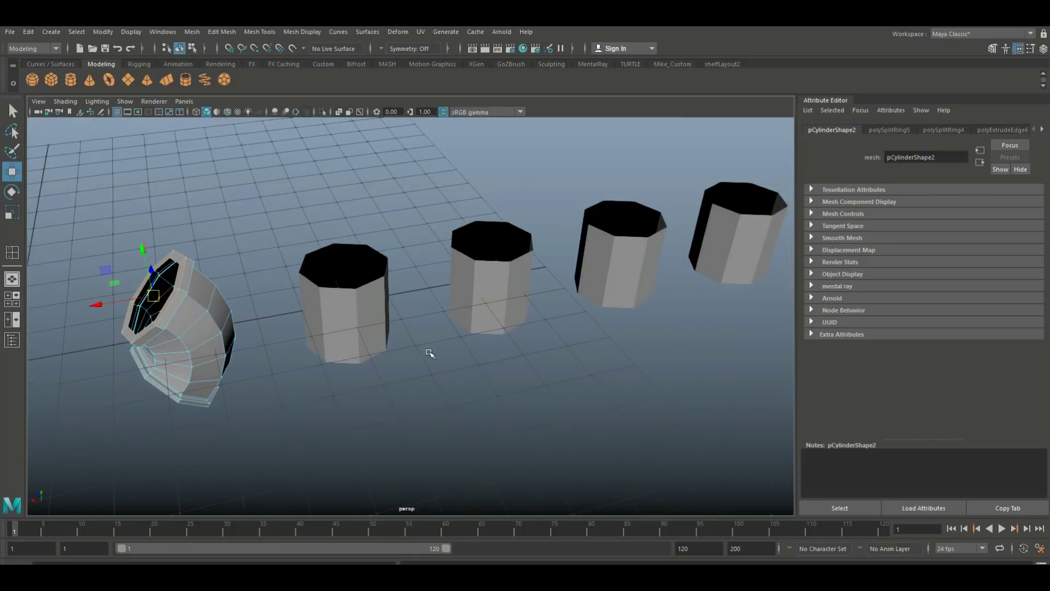
Step: Delete two of the four spare plain cylinders beside the bent pipe
scroll(448, 331, down, 4)
alt+drag(545, 363, 522, 361)
drag(557, 227, 687, 384)
key(Delete)
Step: Rotate the outermost remaining plain cylinder onto its side so its axis runs along the row of objects
scroll(509, 409, up, 2)
alt+drag(506, 406, 494, 396)
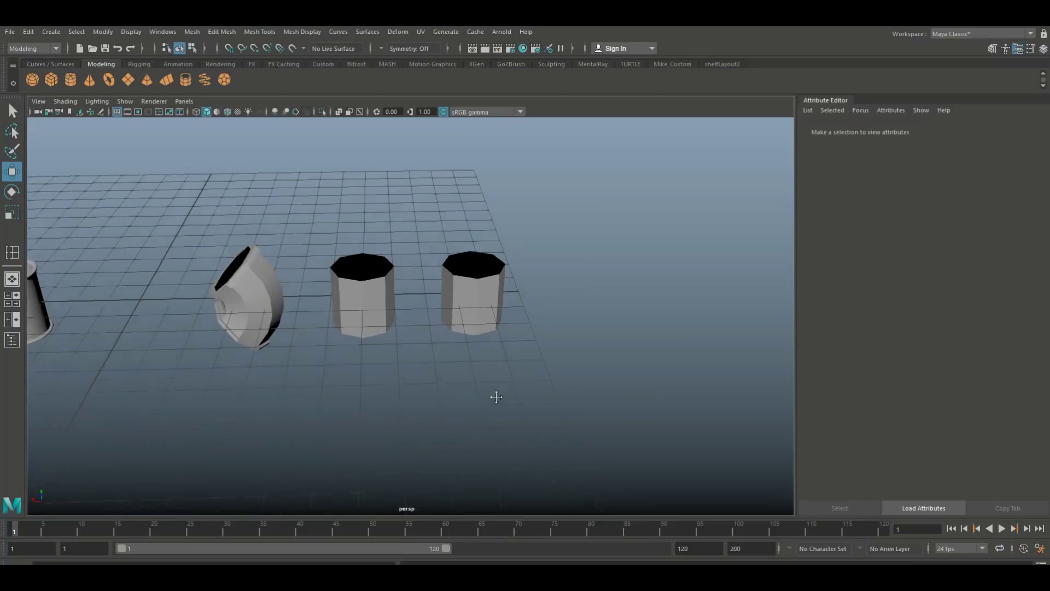
alt+middle_drag(494, 396, 481, 366)
alt+drag(480, 365, 492, 371)
click(486, 238)
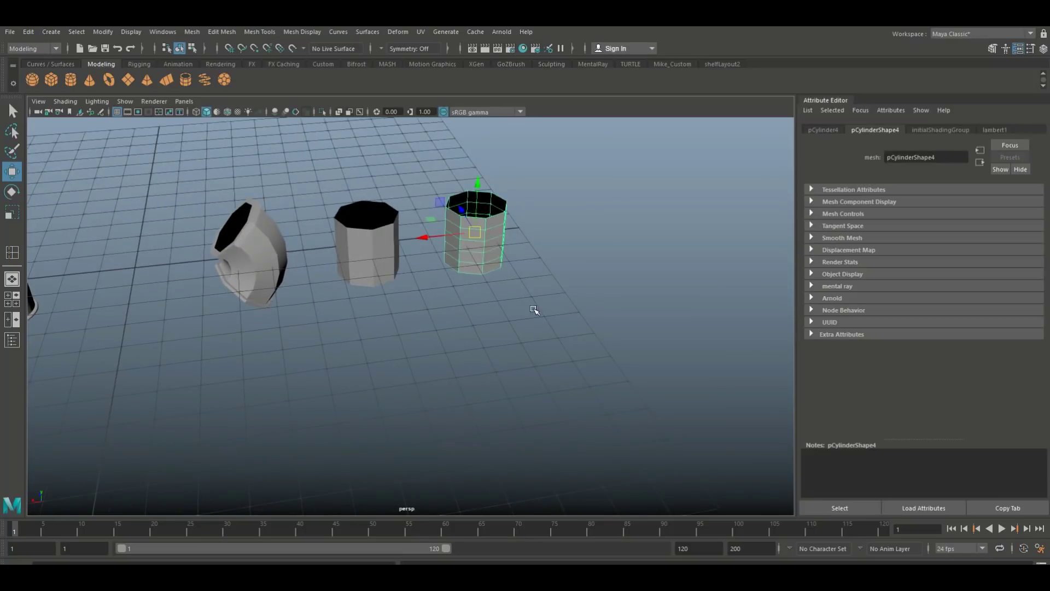
alt+drag(534, 307, 527, 316)
key(e)
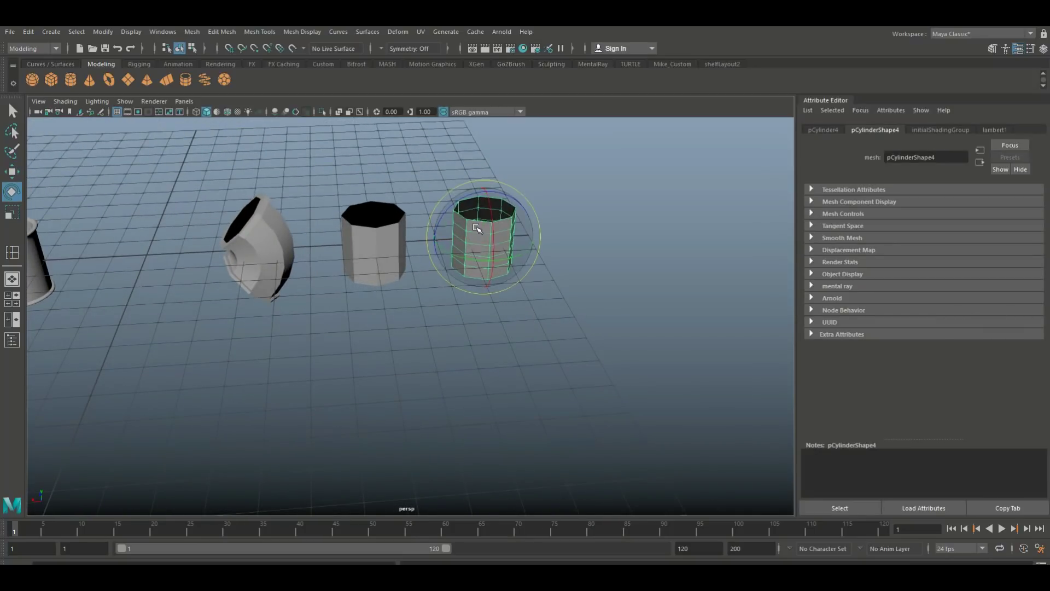
drag(457, 207, 529, 201)
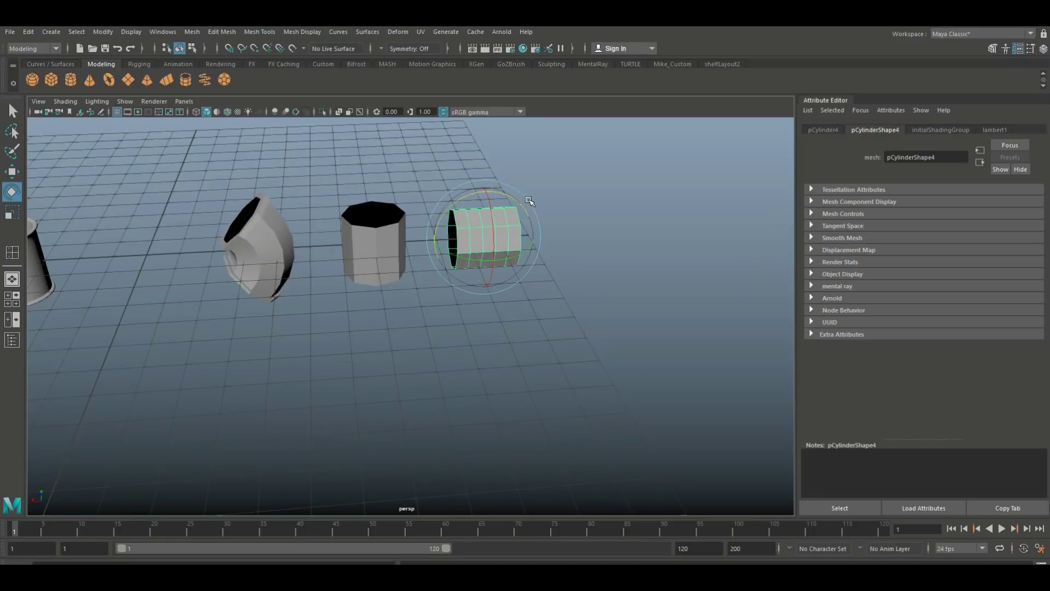
Step: Rotate the plain cylinder next to the bent pipe onto its side, perpendicular to the row of objects
click(370, 238)
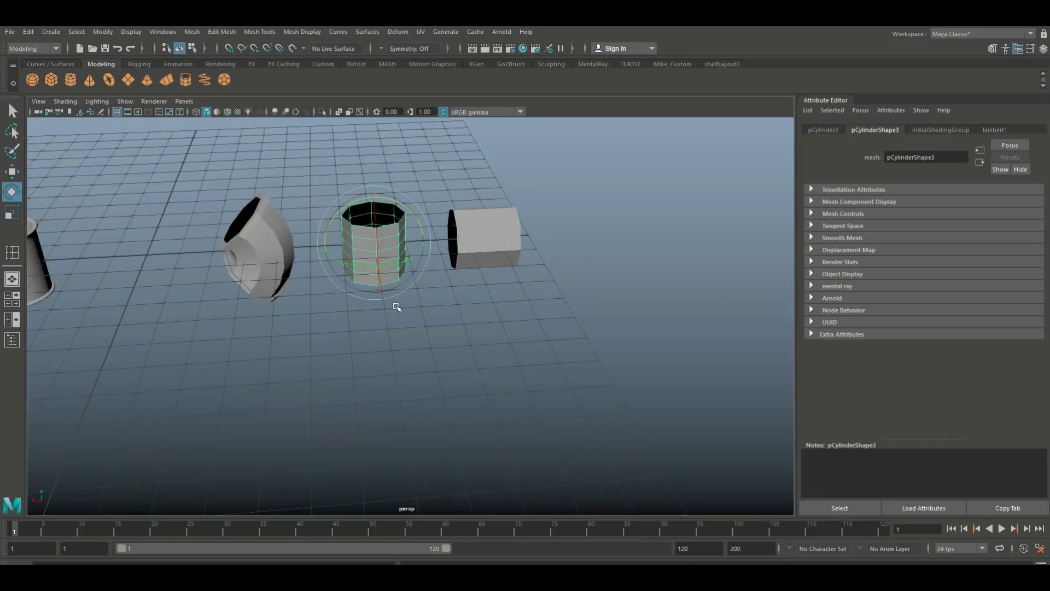
drag(378, 255, 362, 201)
alt+drag(318, 316, 446, 334)
Step: In the top view, move the crosswise cylinder along the row with grid snapping to the center of the grid
click(8, 299)
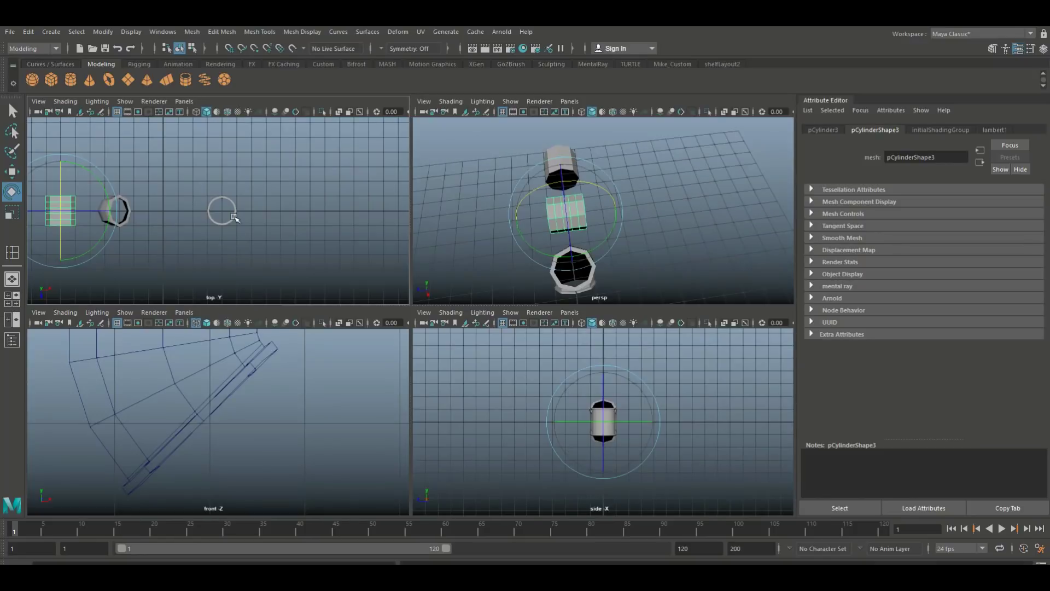
key(space)
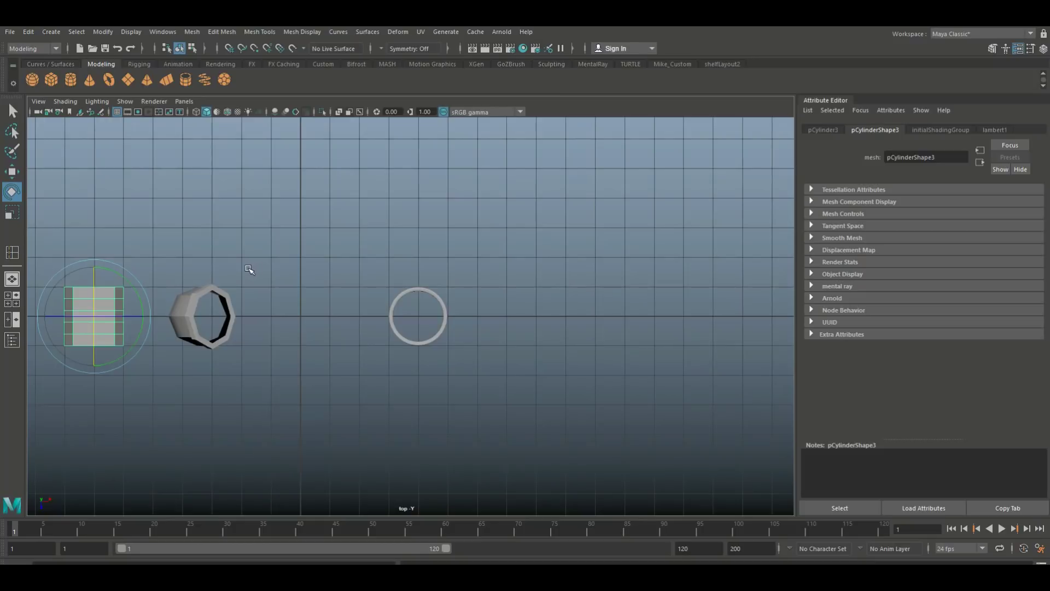
key(f)
scroll(351, 345, down, 5)
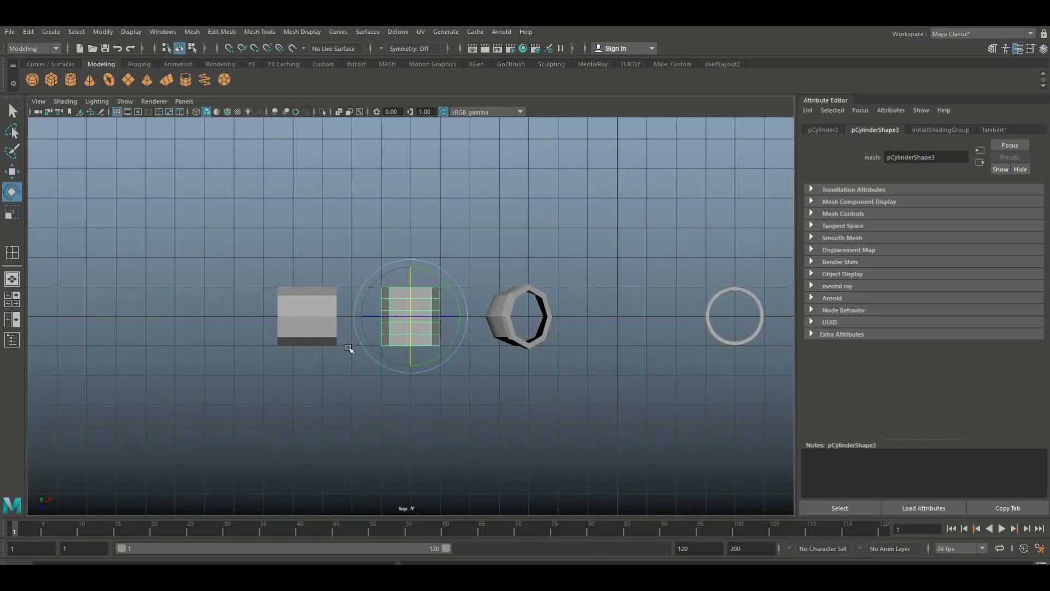
key(w)
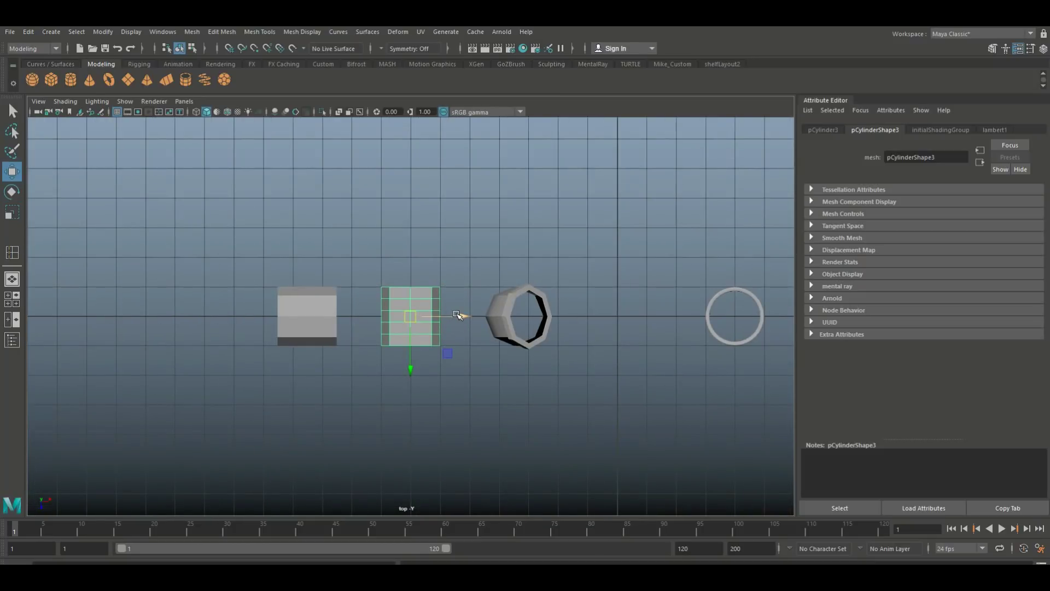
drag(457, 315, 617, 317)
key(x)
Step: Move the other lying cylinder to the grid center so both intersect, and frame them in the perspective view
click(327, 314)
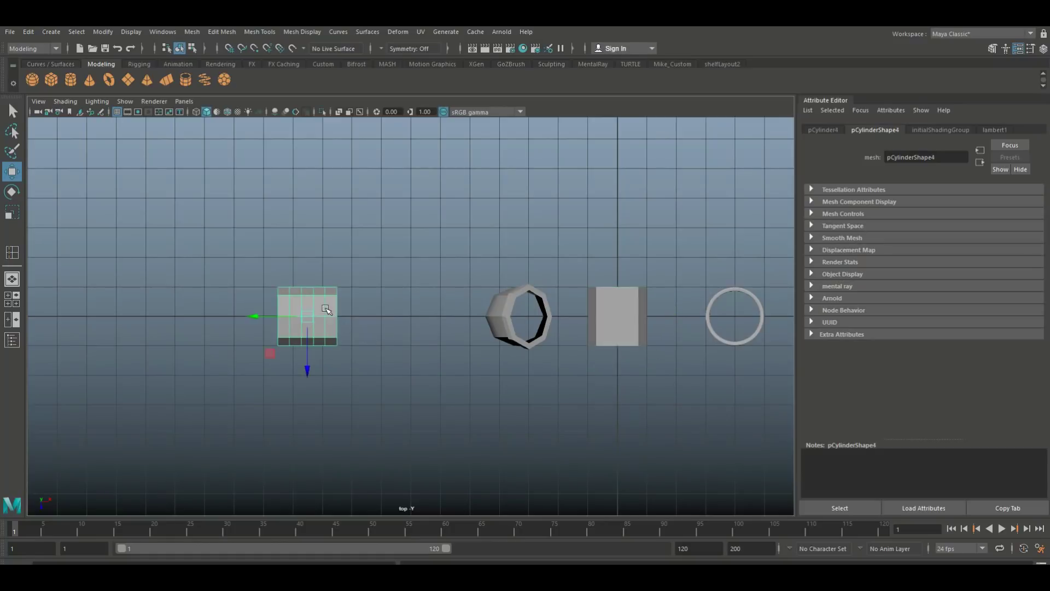
drag(252, 317, 563, 316)
click(12, 299)
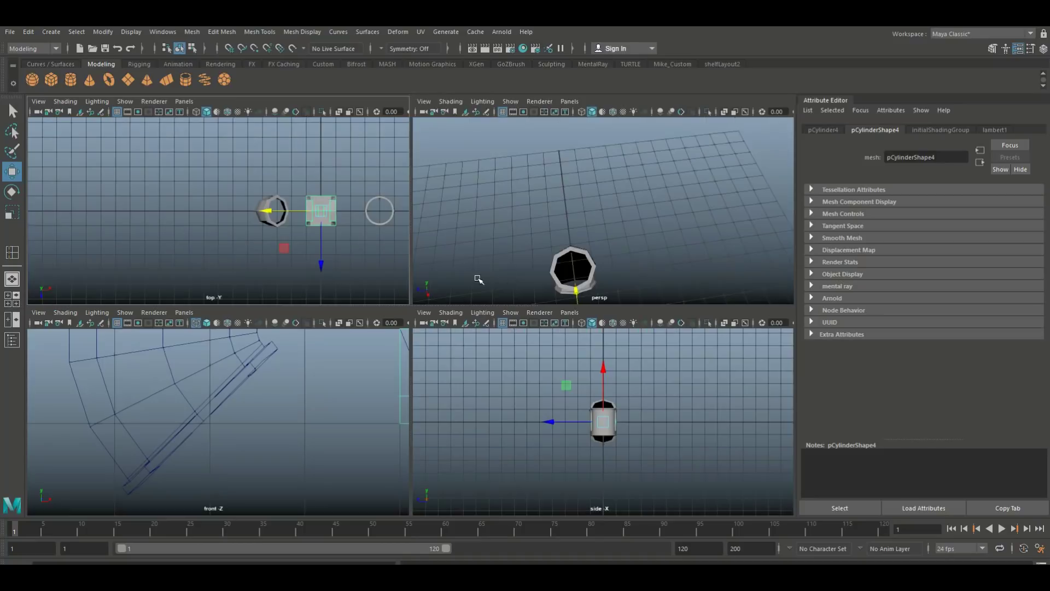
key(space)
key(f)
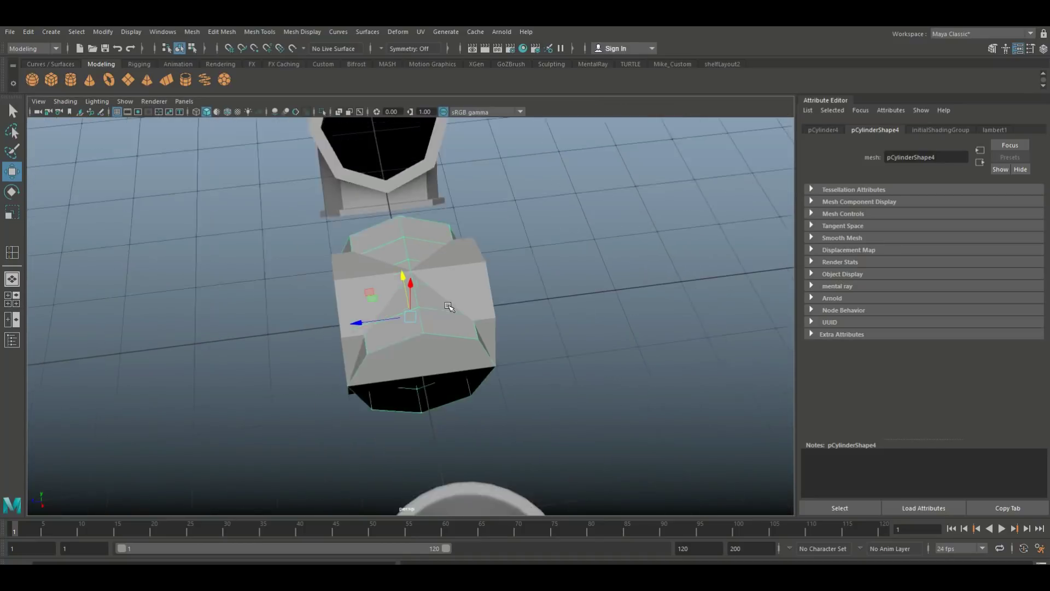
Step: Scale the crosswise cylinder along its length so it extends well past the other cylinder on both sides
alt+drag(461, 355, 466, 299)
click(443, 276)
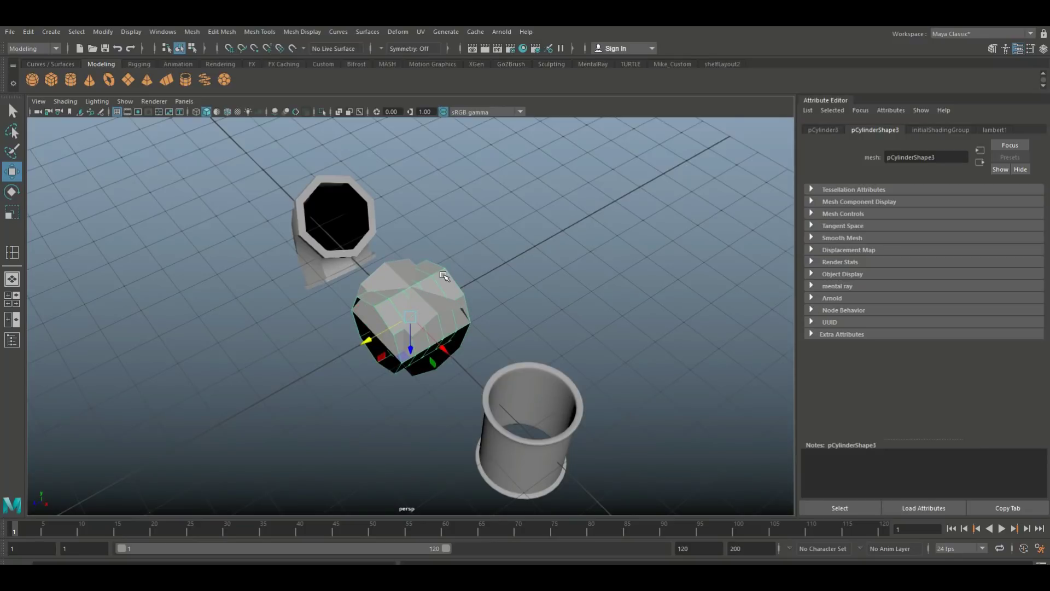
key(r)
drag(377, 364, 340, 398)
Step: Hide the rimmed tube and the bent pipe, leaving only the two intersecting cylinders displayed
click(516, 443)
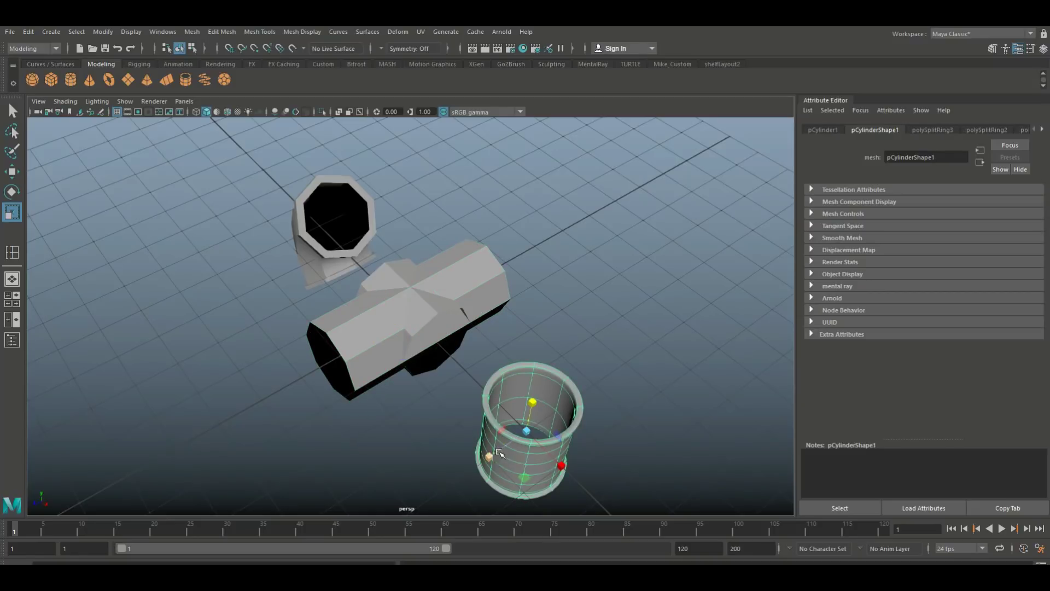
key(ctrl+h)
click(310, 247)
key(ctrl+h)
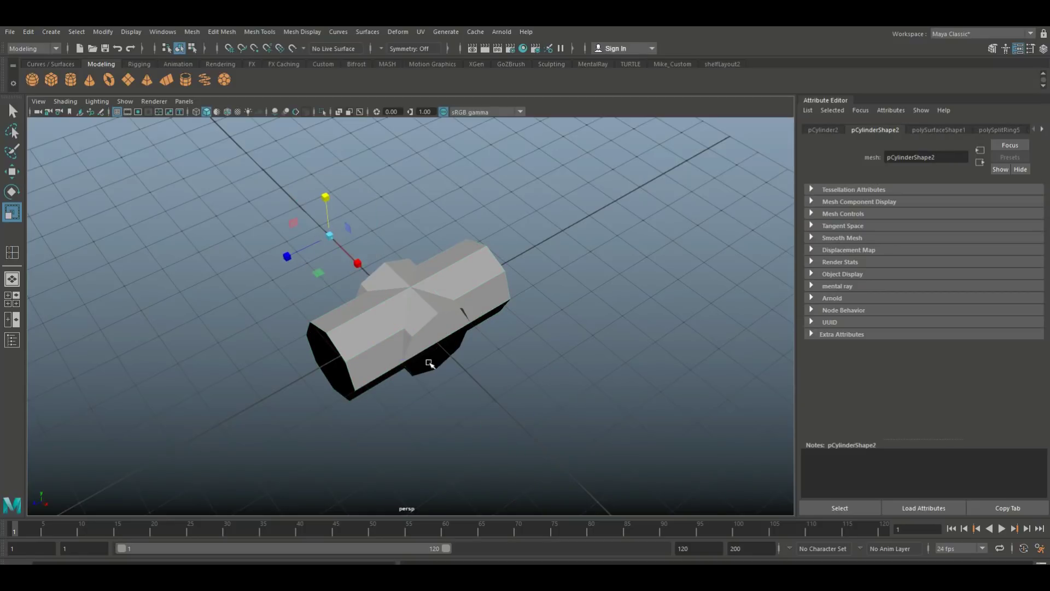
Step: Move the short cylinder along its axis so it sticks out of one side of the long cylinder as a T-branch
click(417, 359)
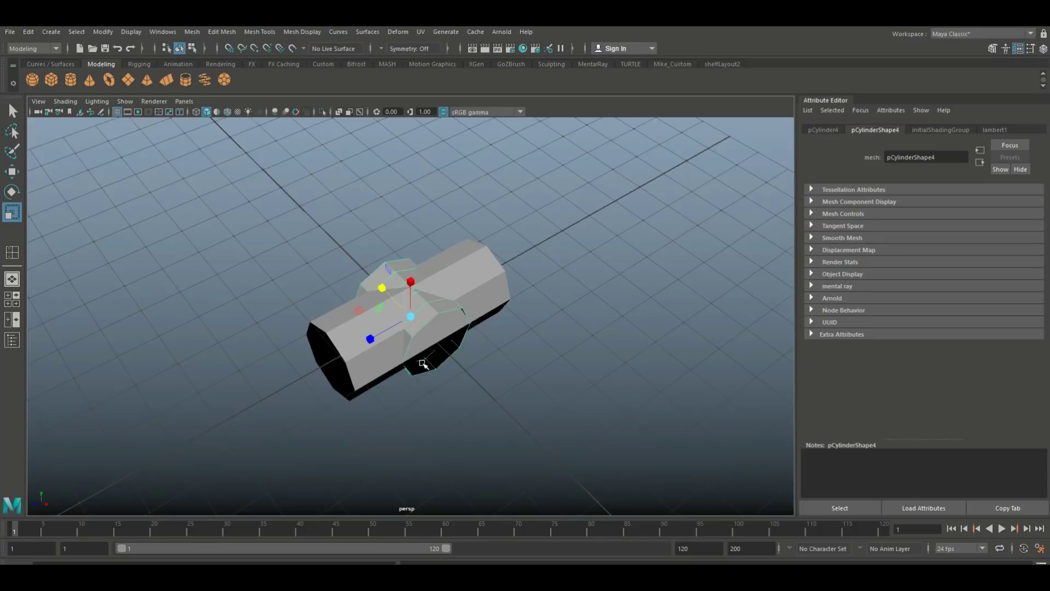
key(w)
scroll(480, 378, up, 5)
alt+drag(478, 383, 547, 381)
drag(358, 318, 427, 361)
scroll(464, 332, down, 5)
Step: Combine the long cylinder and its branch into one mesh and check it briefly in smooth mesh preview
click(517, 266)
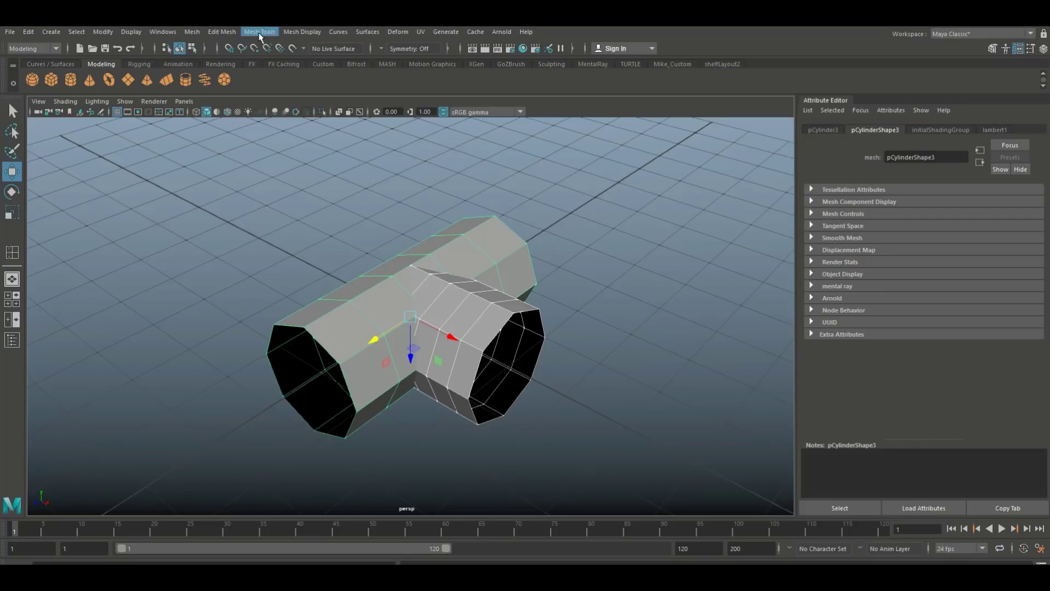
click(192, 32)
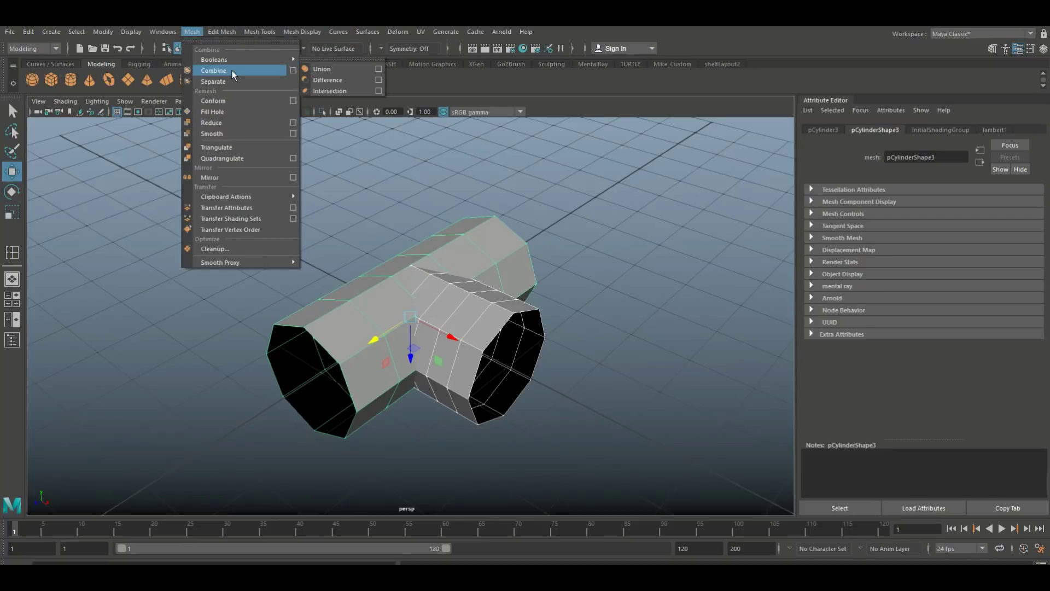
click(232, 70)
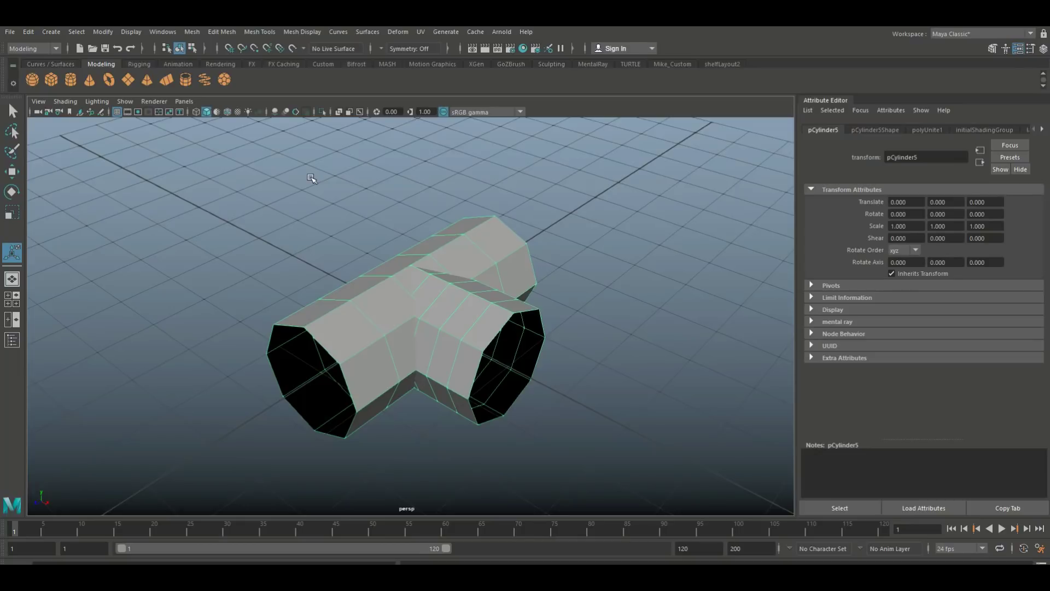
key(3)
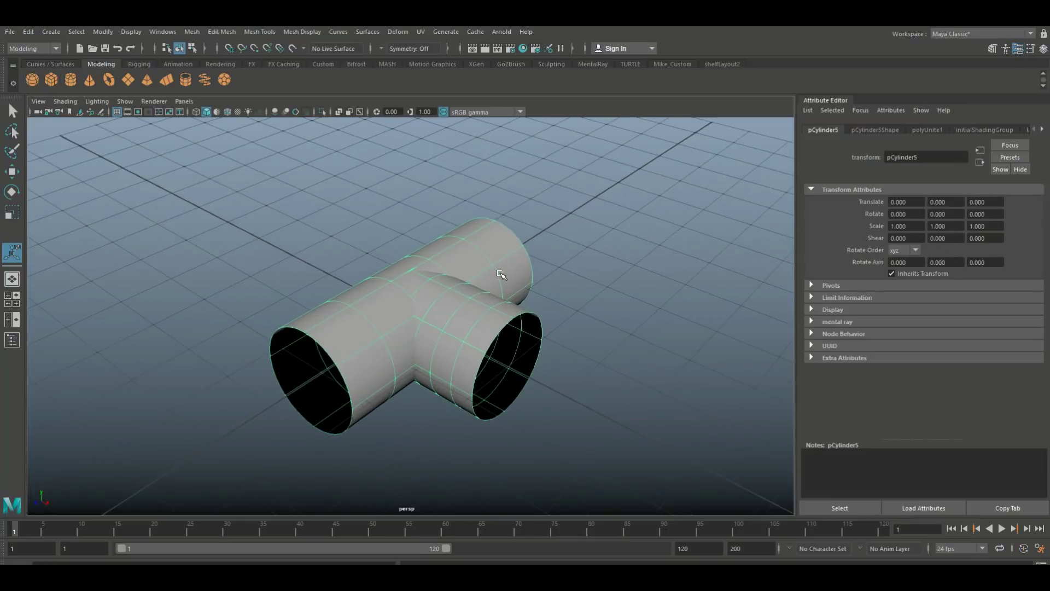
key(1)
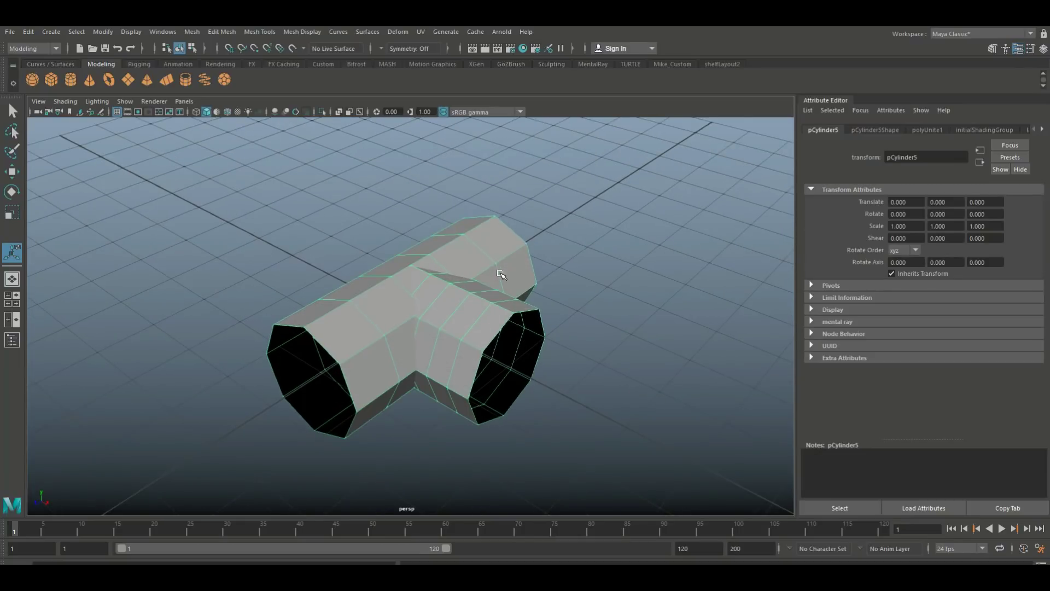
Step: Select the open edge loops at both ends of the main pipe and scale them inward to shorten it
alt+drag(500, 274, 476, 312)
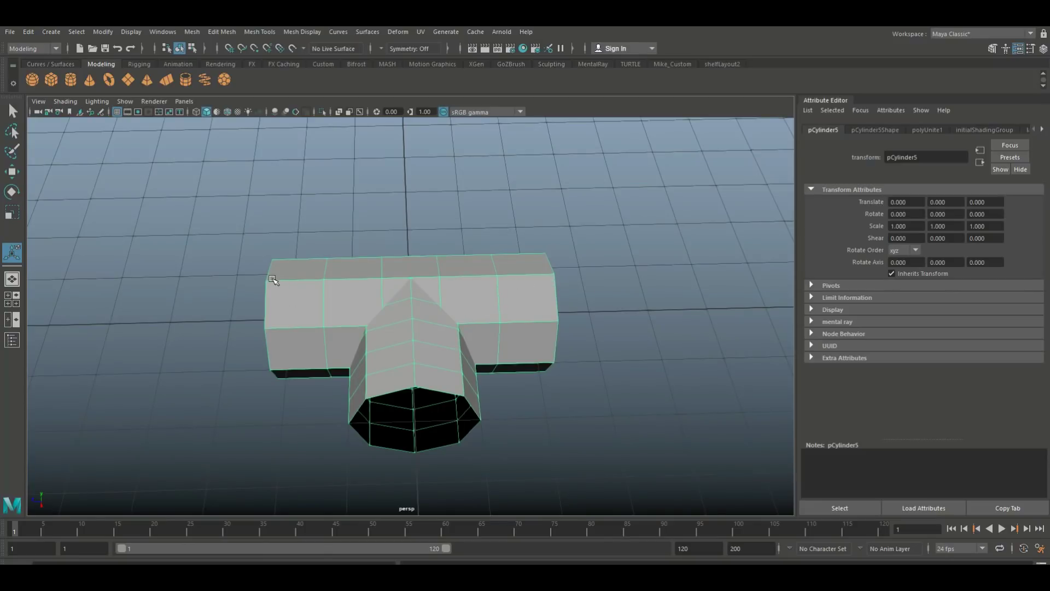
mouse_move(272, 268)
right_down()
mouse_move(234, 268)
mouse_move(267, 247)
right_up()
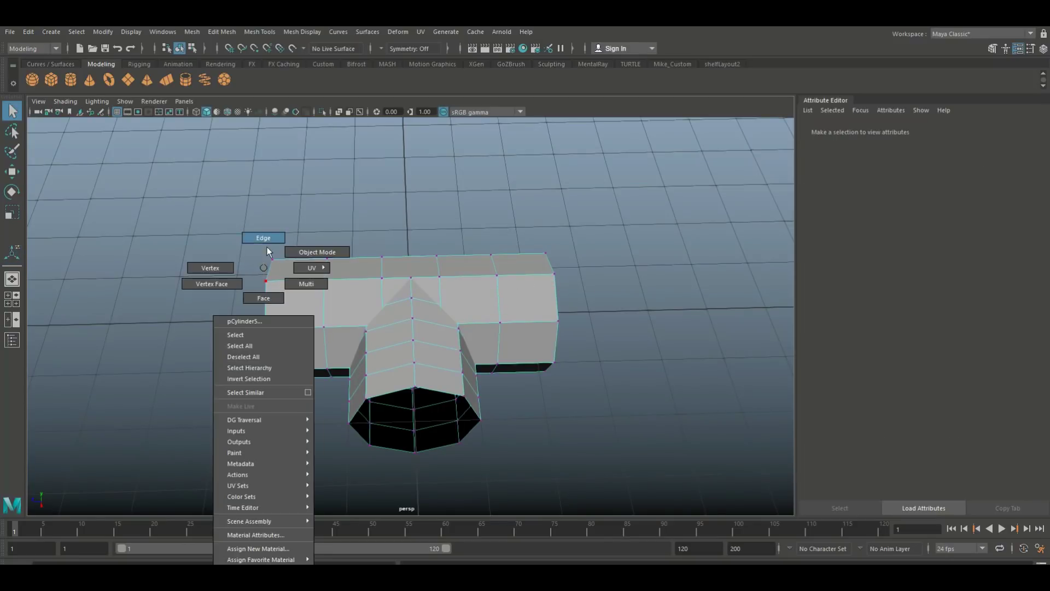
click(267, 247)
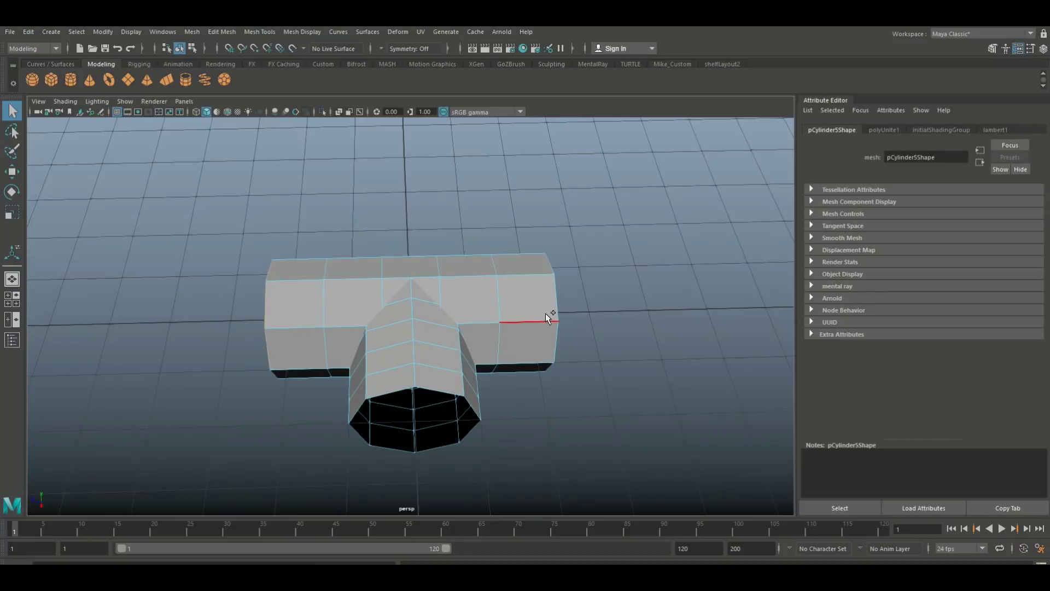
key(r)
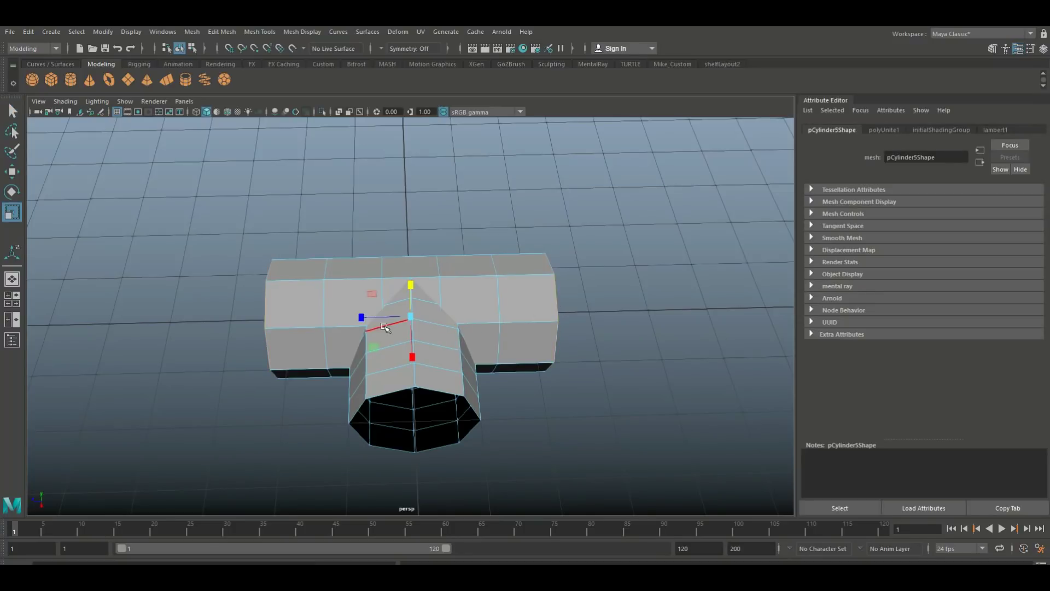
drag(361, 316, 371, 323)
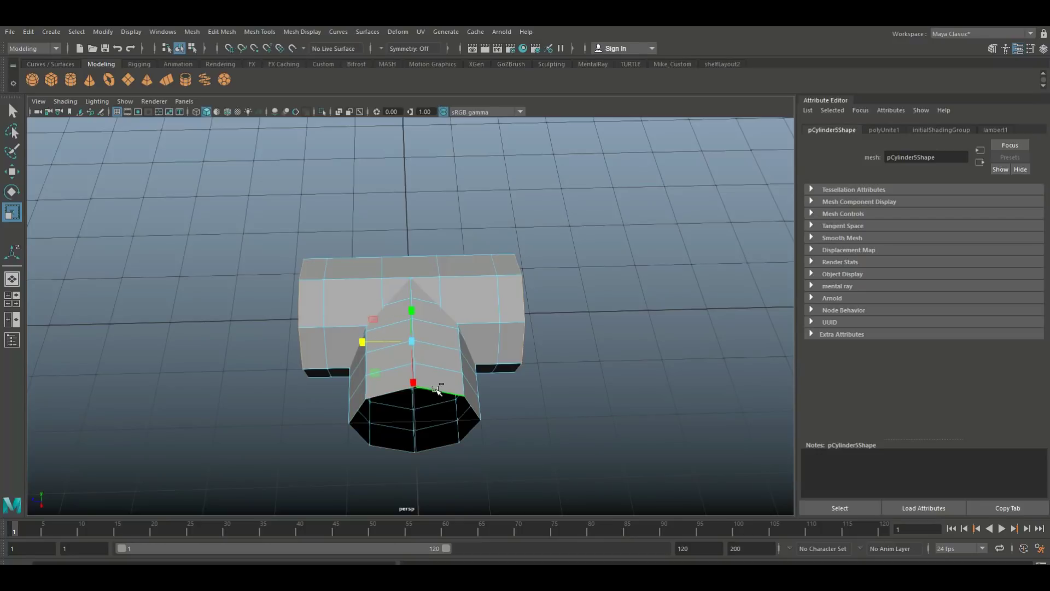
Step: Extrude the open border edges of all three pipe ends with a thickness of 0.1 to form flat rims
alt+drag(303, 427, 341, 425)
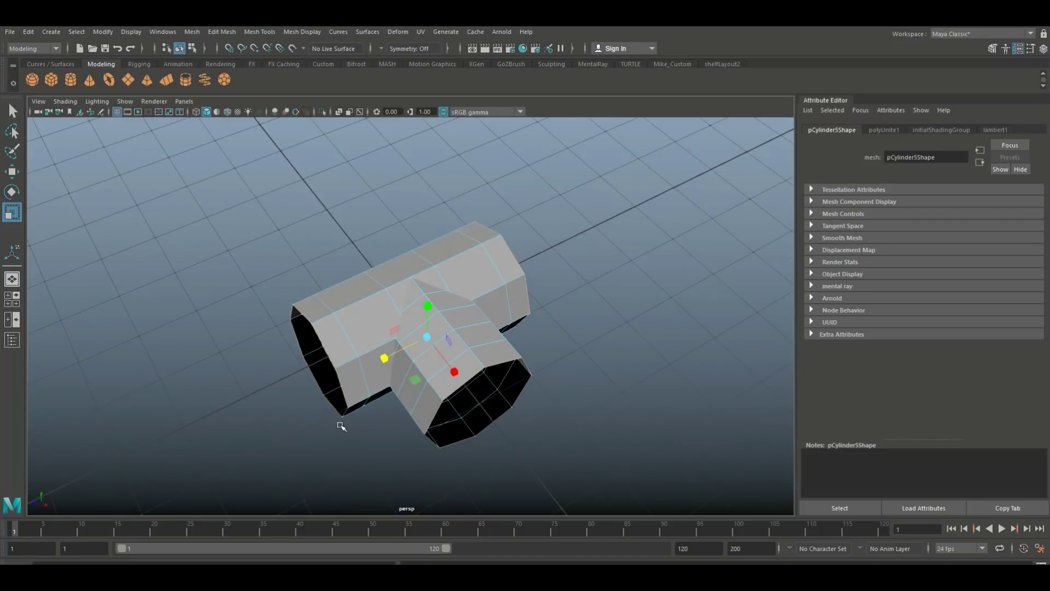
key(ctrl+e)
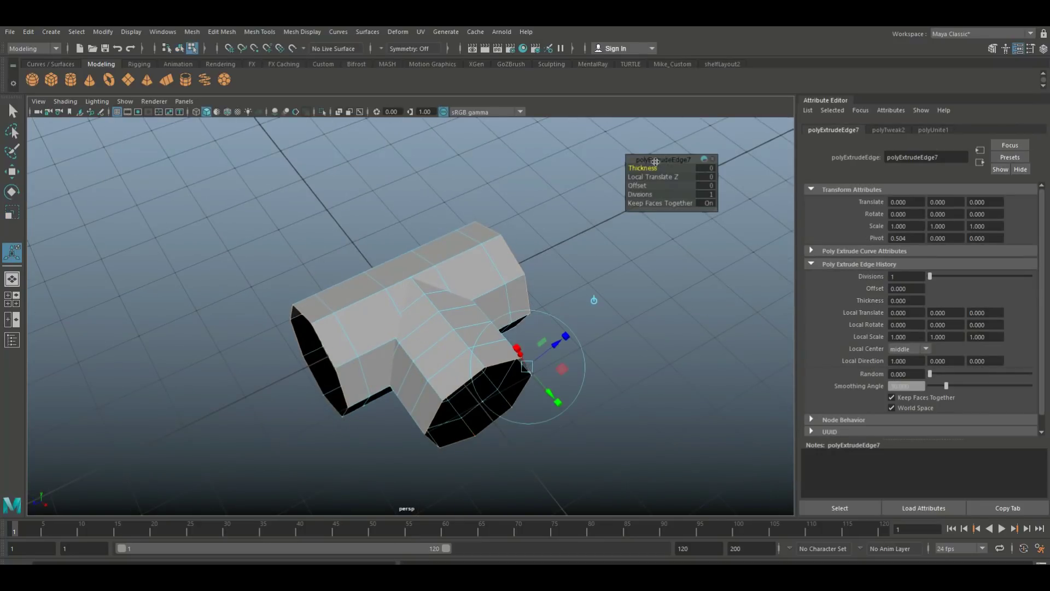
drag(637, 169, 647, 169)
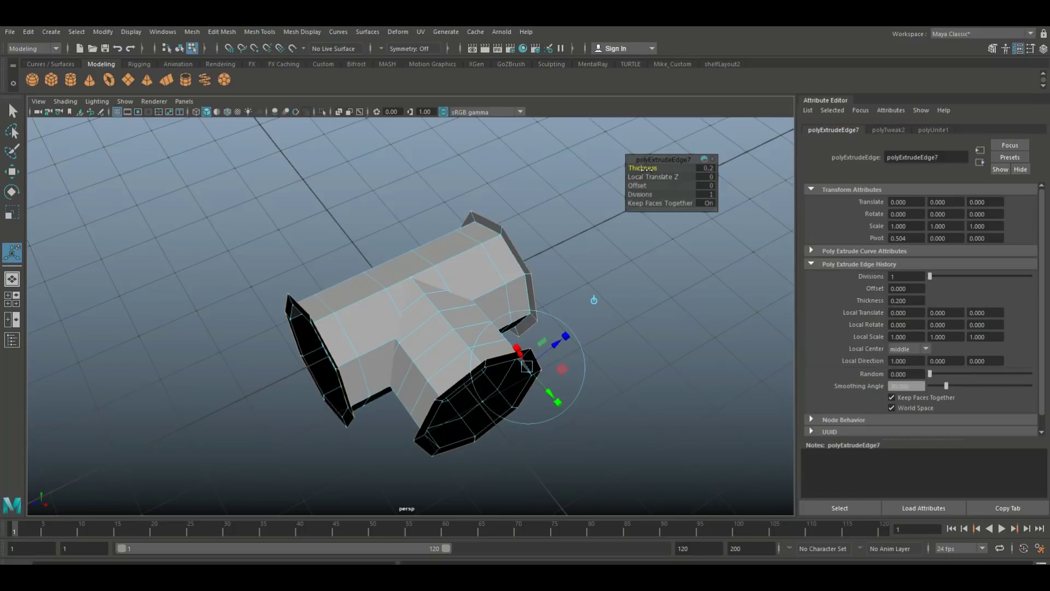
click(705, 169)
key(Return)
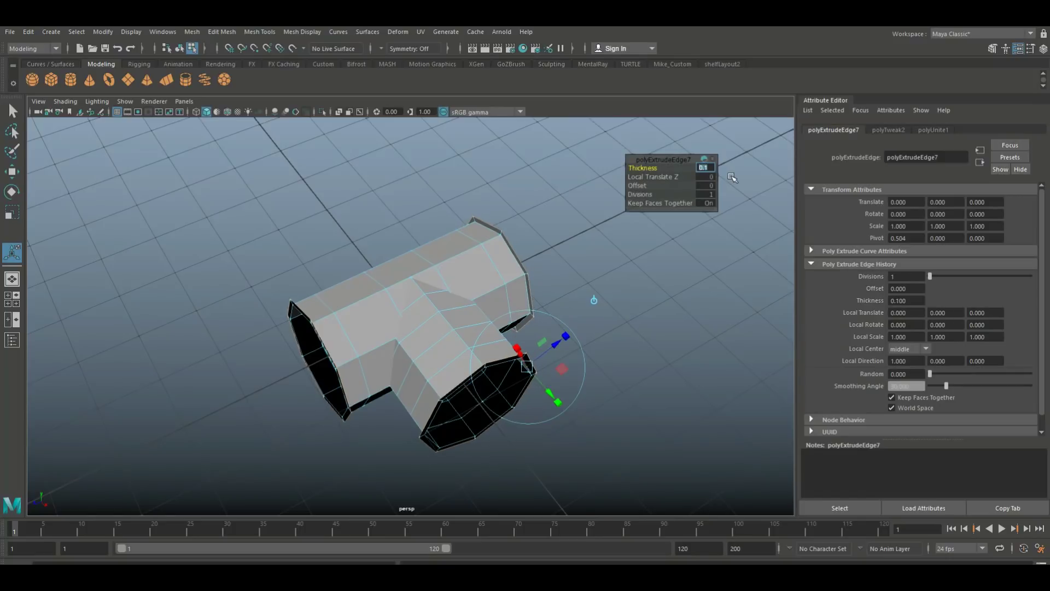
click(647, 234)
Step: Select the outer edge loops of the three new rims and extrude them with a thickness of -0.1
click(486, 221)
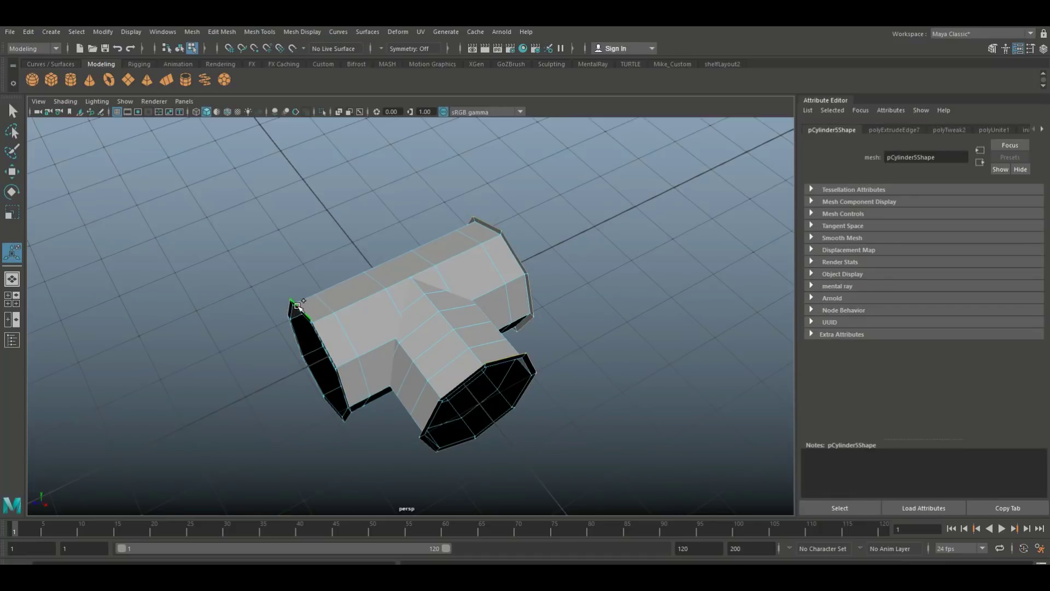
key(ctrl+e)
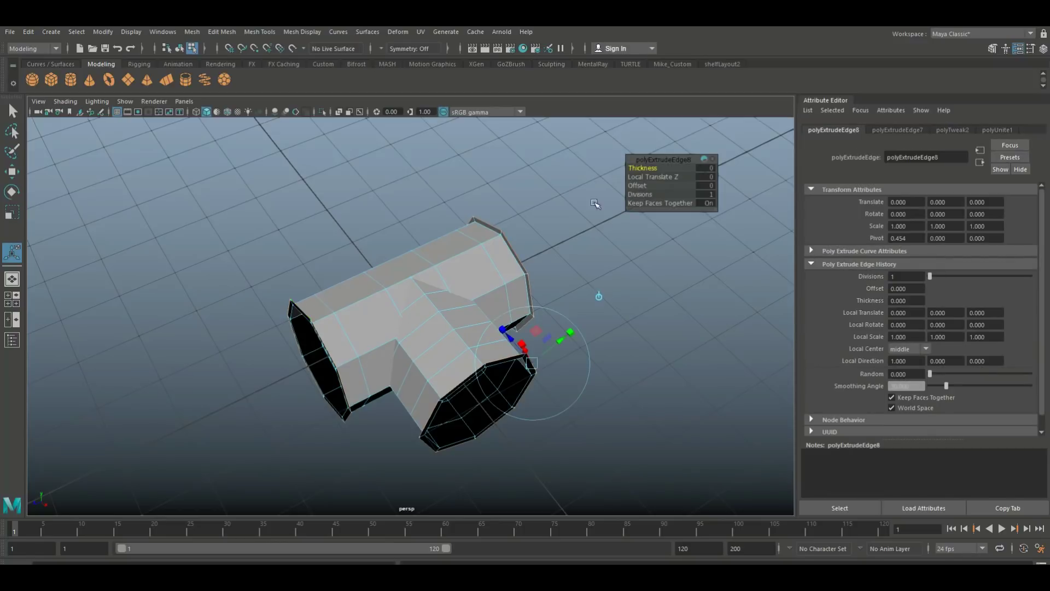
drag(646, 169, 644, 169)
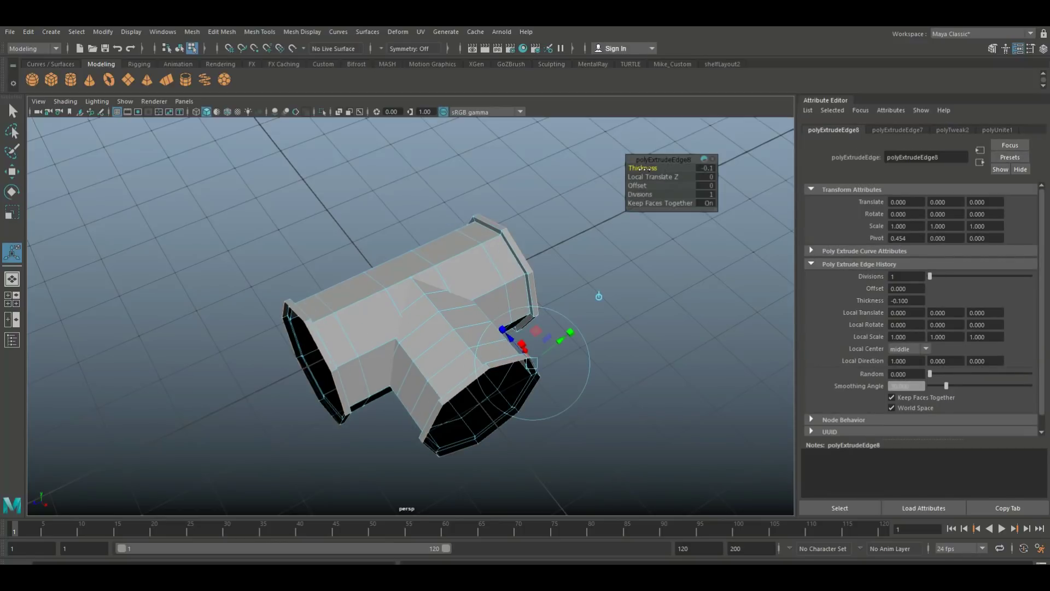
click(703, 168)
click(730, 230)
Step: Select the three rims' open border edge loops and extrude them inward with a thickness of -0.2 to close the rim fronts
click(528, 250)
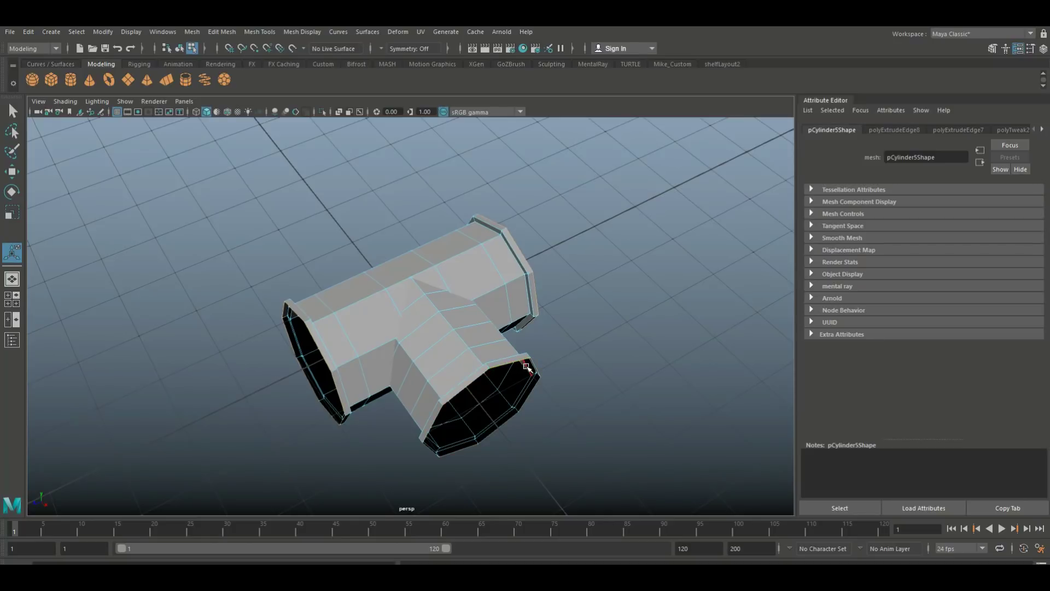
key(ctrl+e)
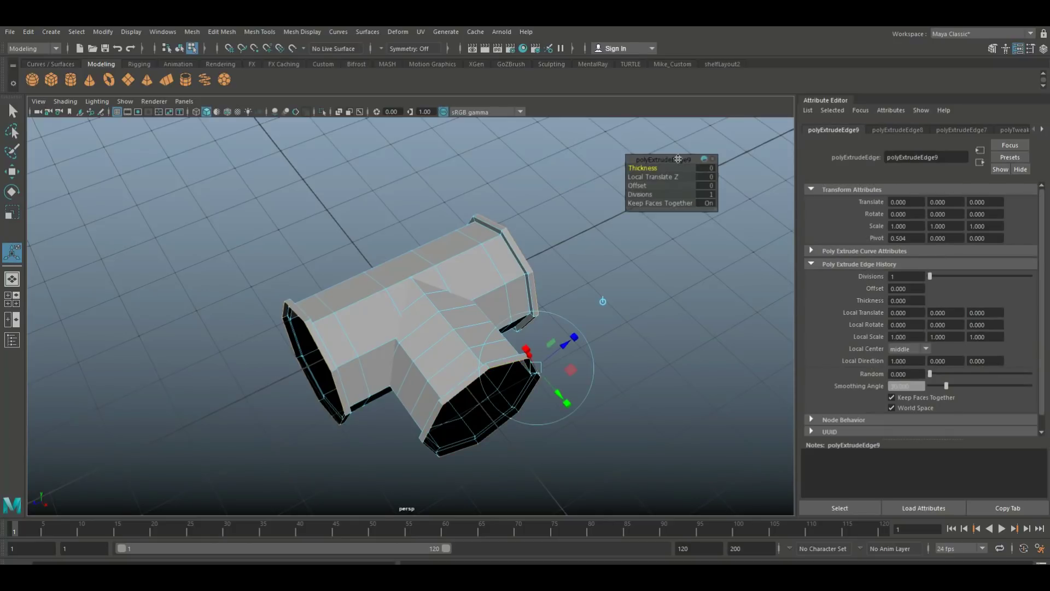
drag(649, 168, 647, 170)
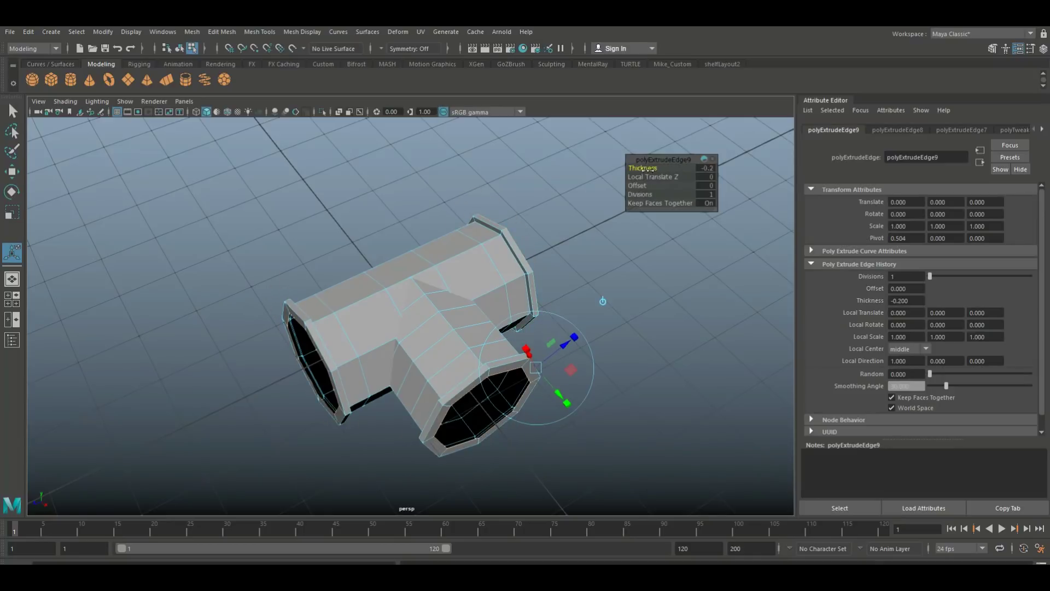
click(707, 169)
key(Return)
alt+drag(581, 356, 585, 320)
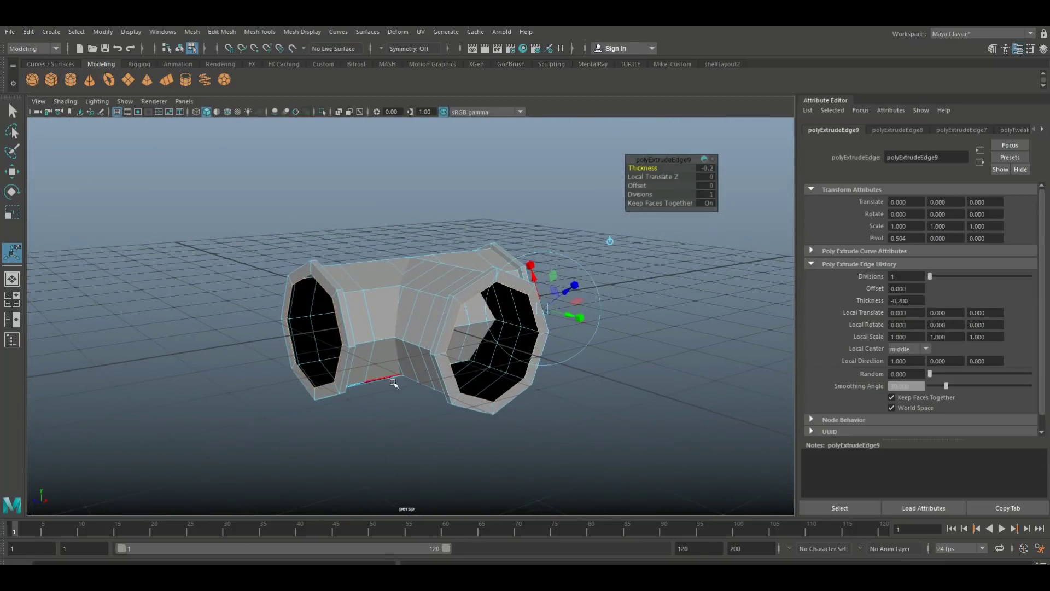
Step: Examine the T-shaped pipe junction and its rims from several angles in smooth mesh preview
alt+drag(392, 383, 345, 441)
right_drag(421, 267, 466, 261)
scroll(387, 353, down, 6)
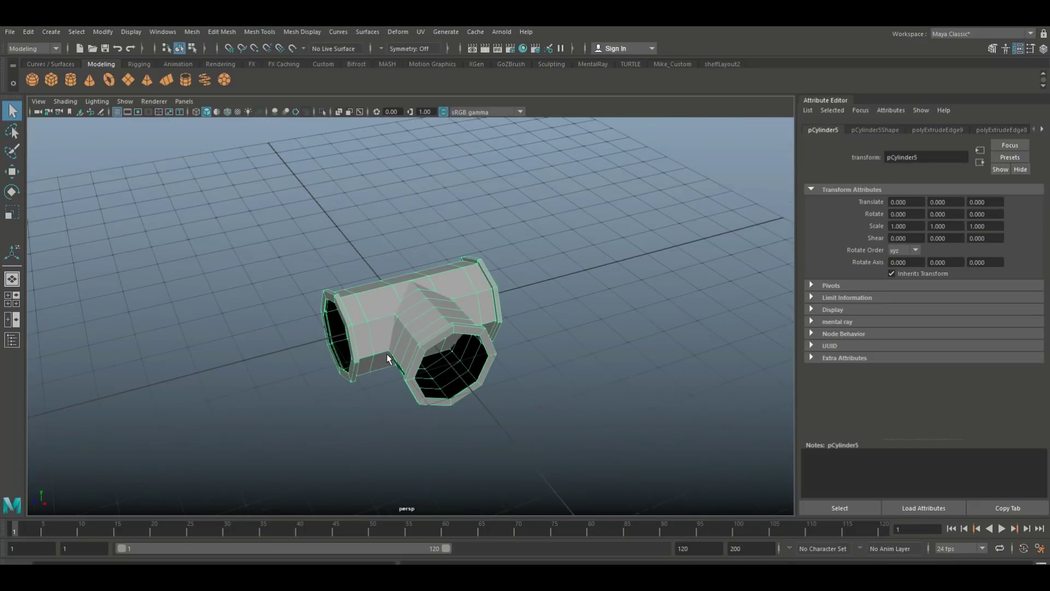
alt+drag(386, 354, 402, 394)
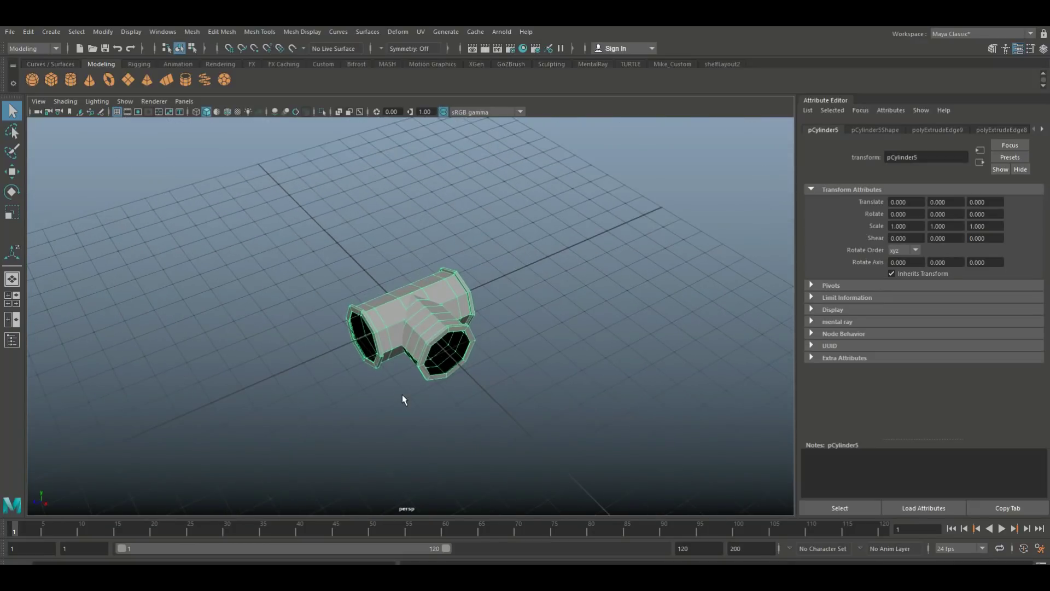
key(3)
scroll(416, 392, up, 4)
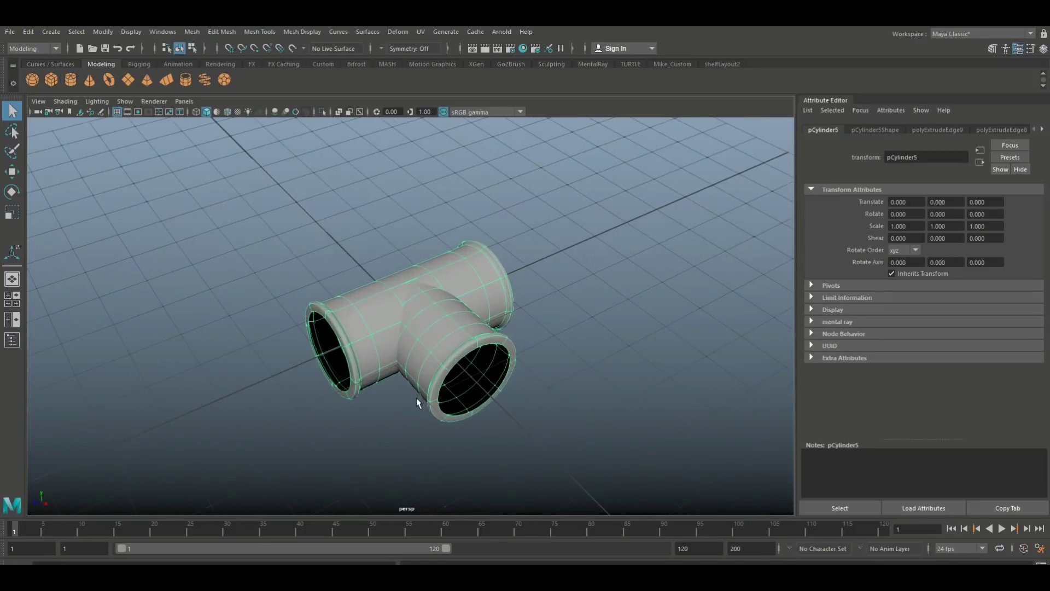
alt+drag(415, 398, 437, 438)
alt+drag(546, 383, 591, 344)
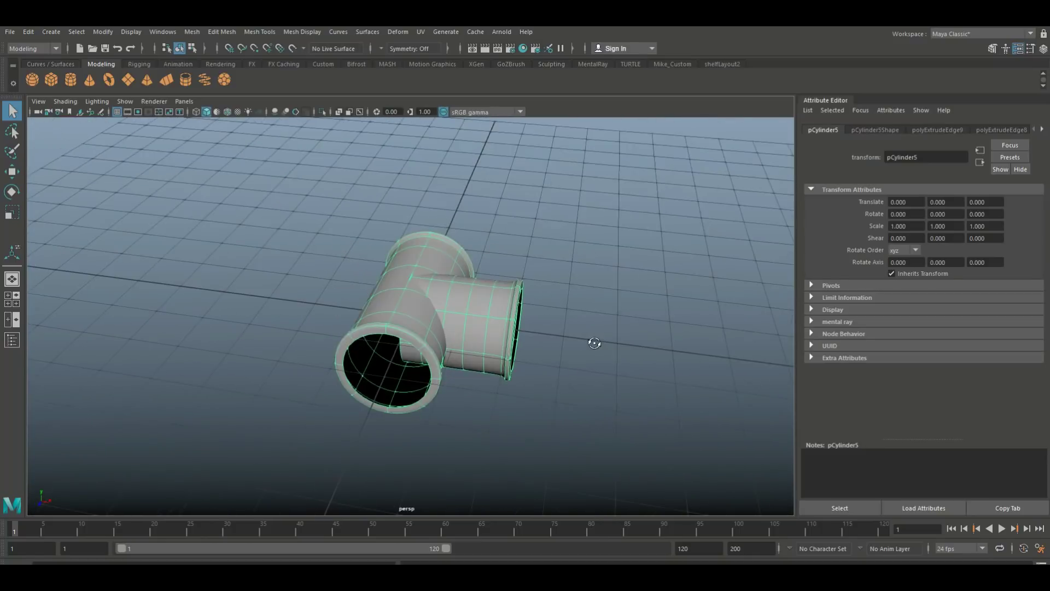
click(596, 342)
alt+drag(574, 387, 534, 403)
scroll(519, 403, up, 5)
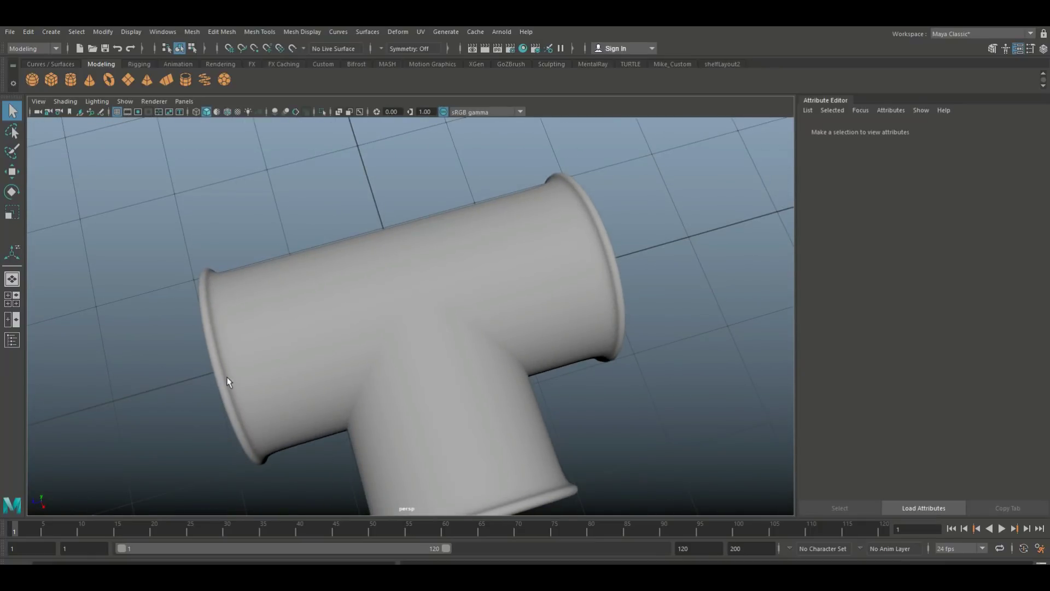
scroll(275, 362, down, 5)
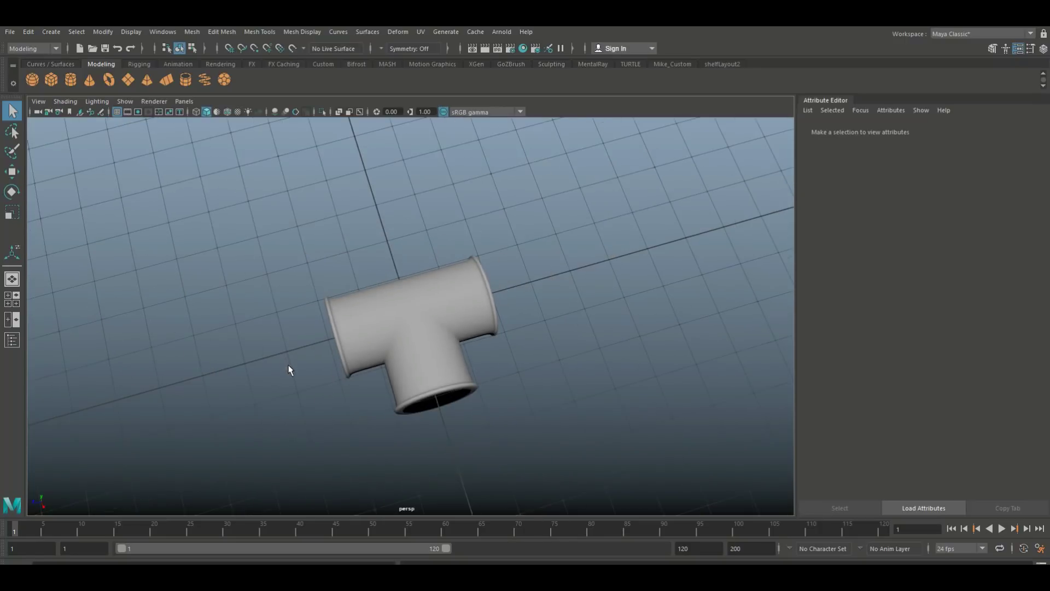
alt+drag(291, 363, 337, 356)
scroll(477, 328, down, 3)
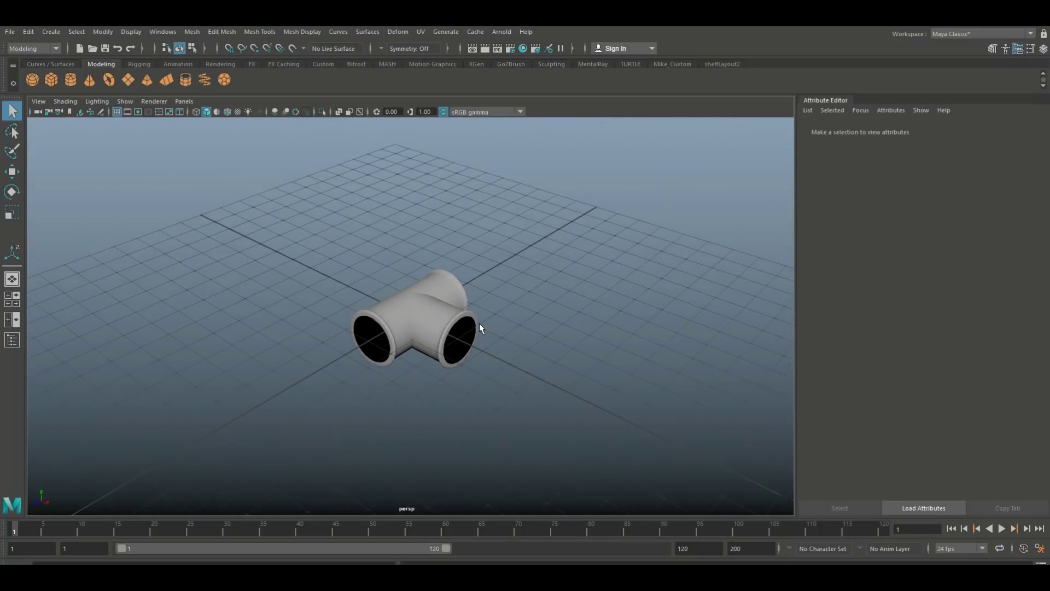
scroll(439, 297, down, 3)
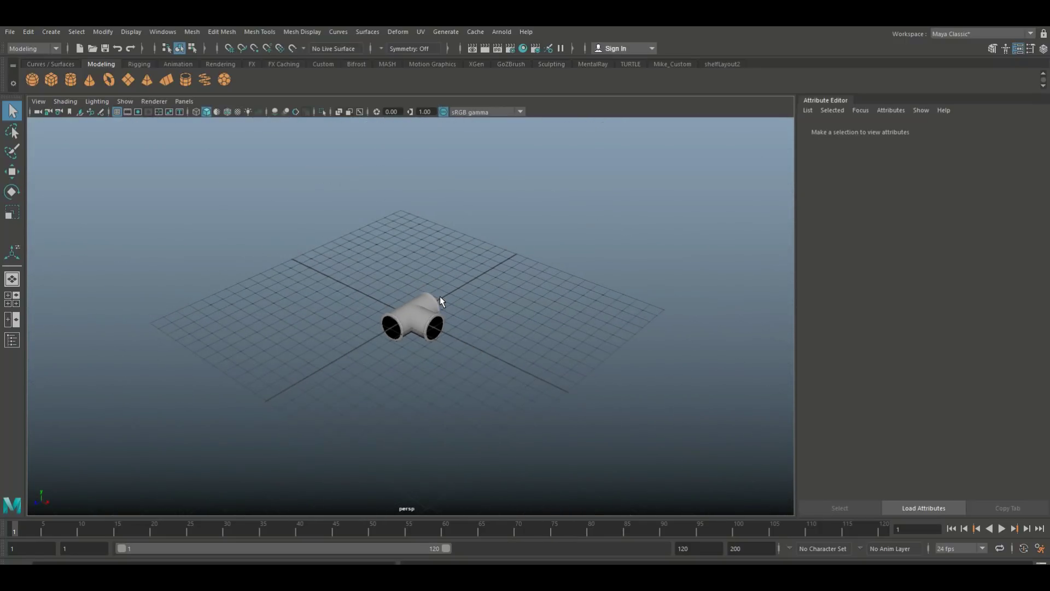
scroll(440, 296, up, 3)
Step: Undo the T-junction's rim extrusions, end shortening and combine, back to the separate crossing cylinders
click(443, 335)
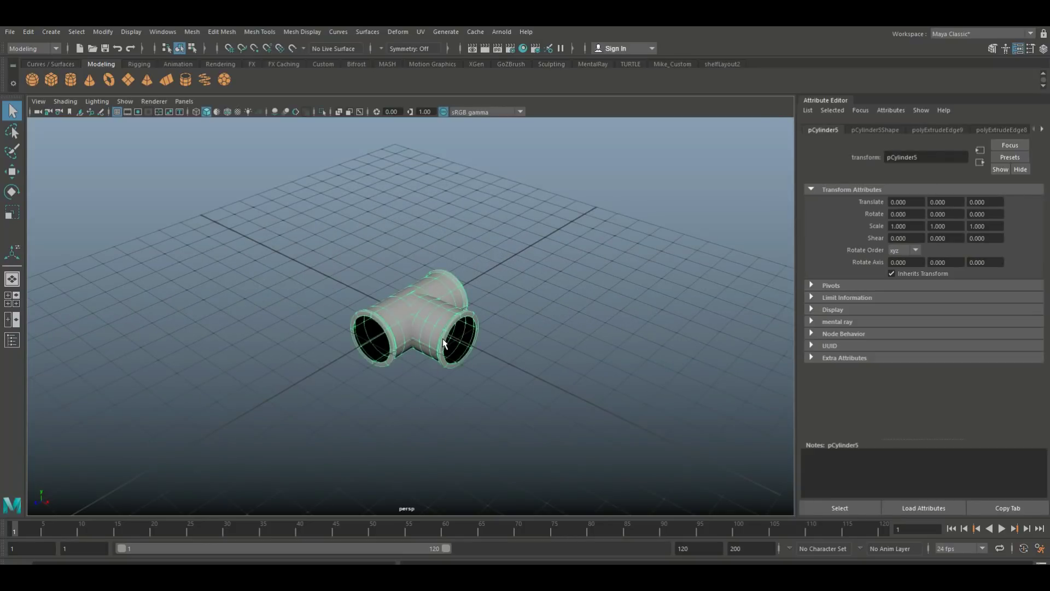
key(F8)
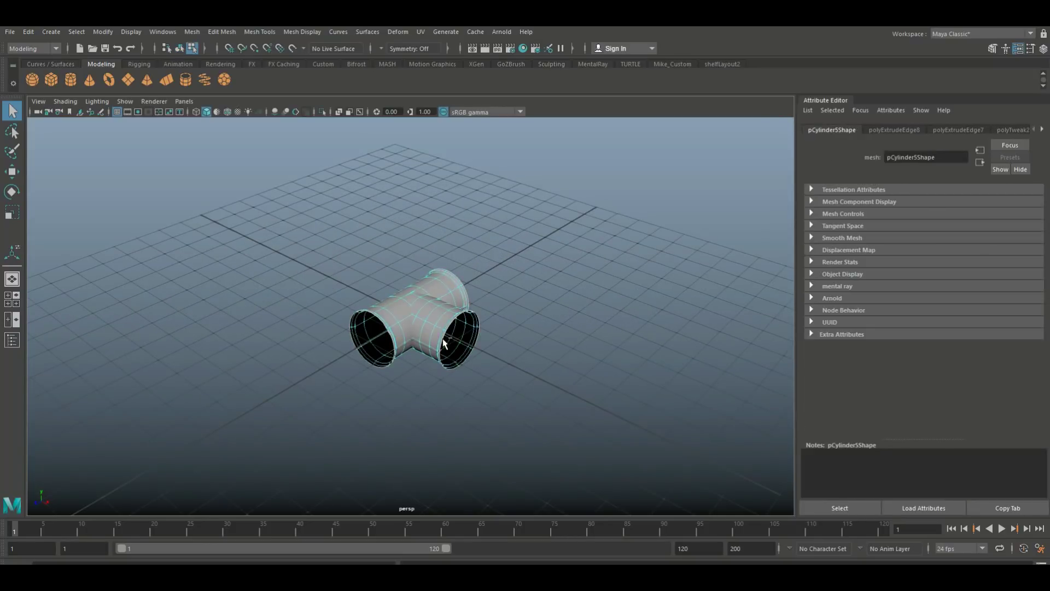
key(ctrl+z)
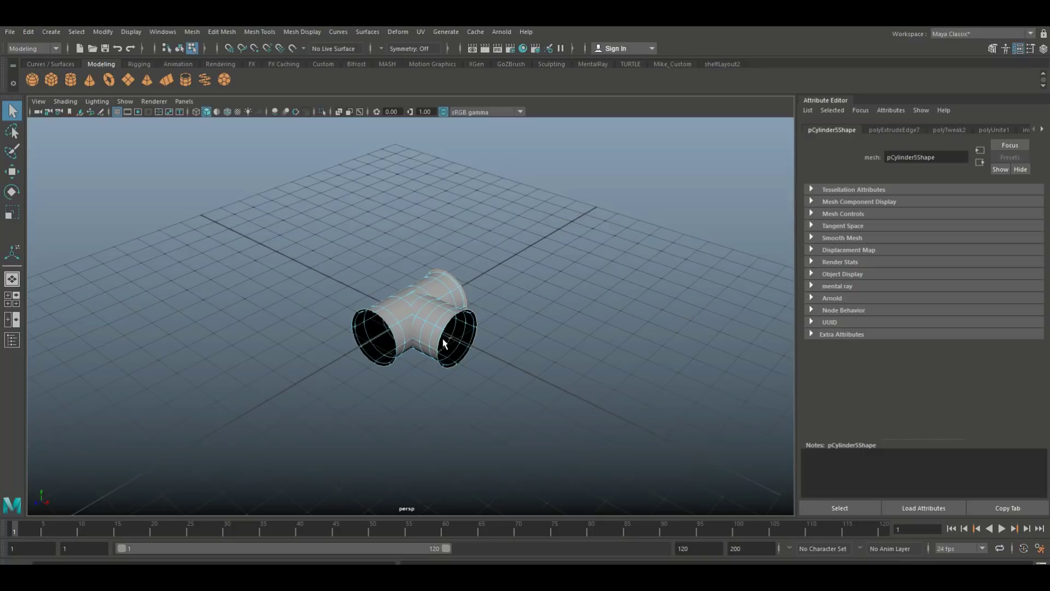
key(ctrl+z)
key(ctrl+z)
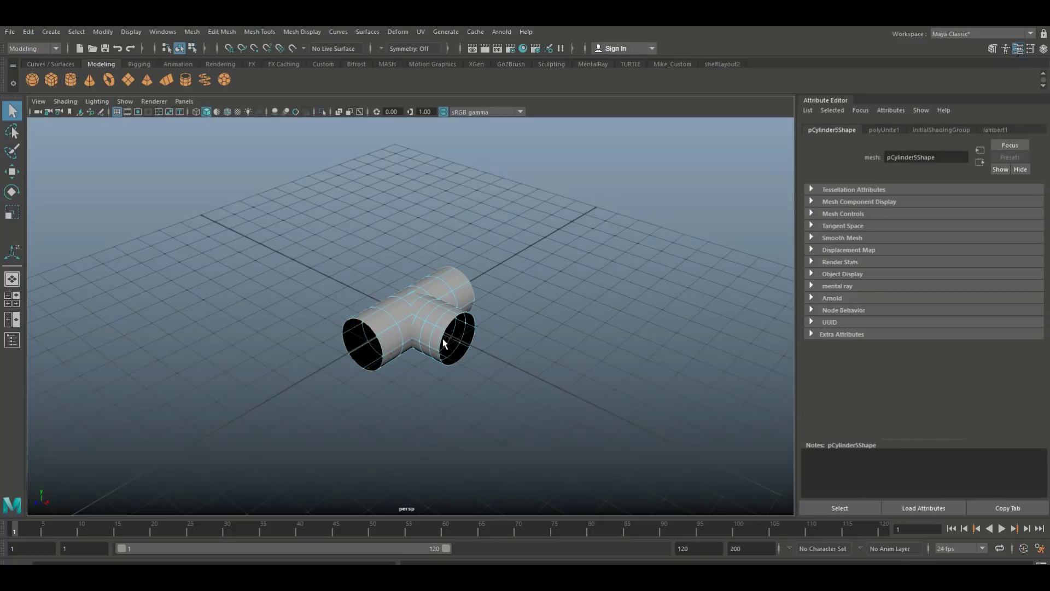
key(ctrl+z)
key(ctrl+z)
key(ctrl+z)
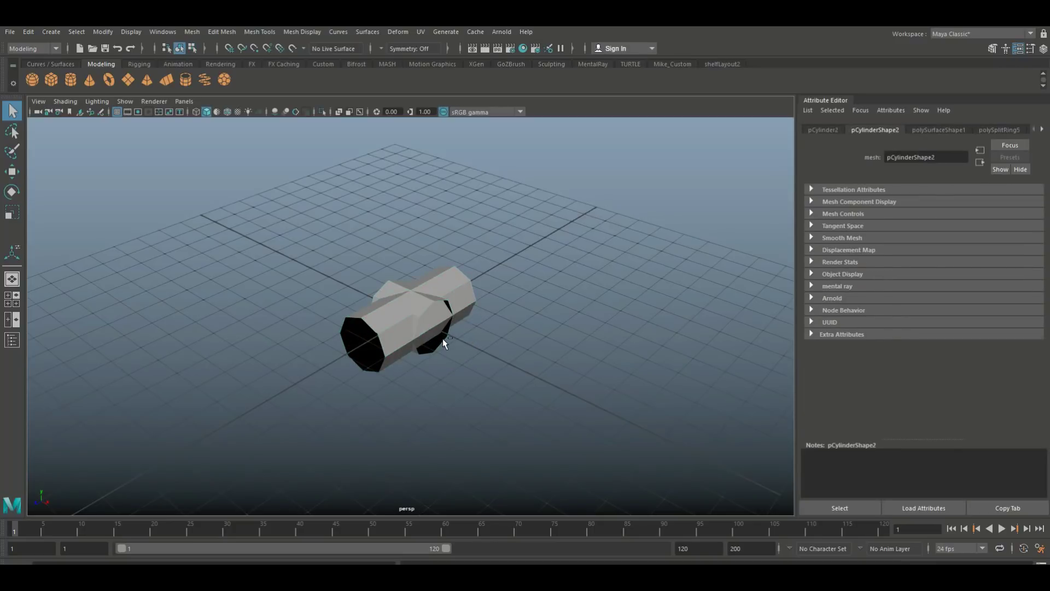
Step: Delete the long cylinder and select the short cylinder as the base for another variation
click(389, 323)
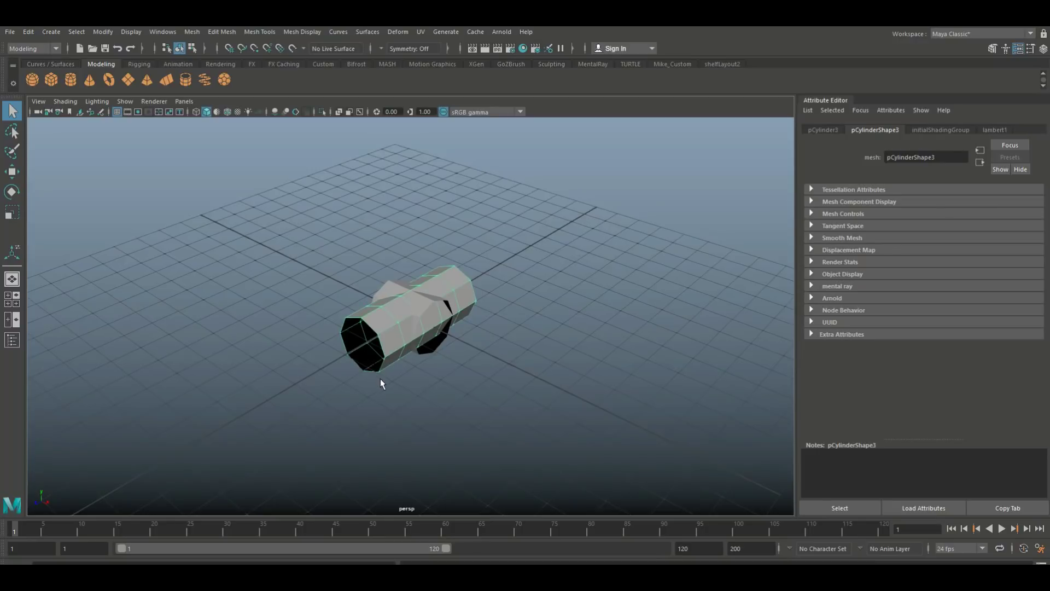
key(Delete)
click(400, 307)
key(f)
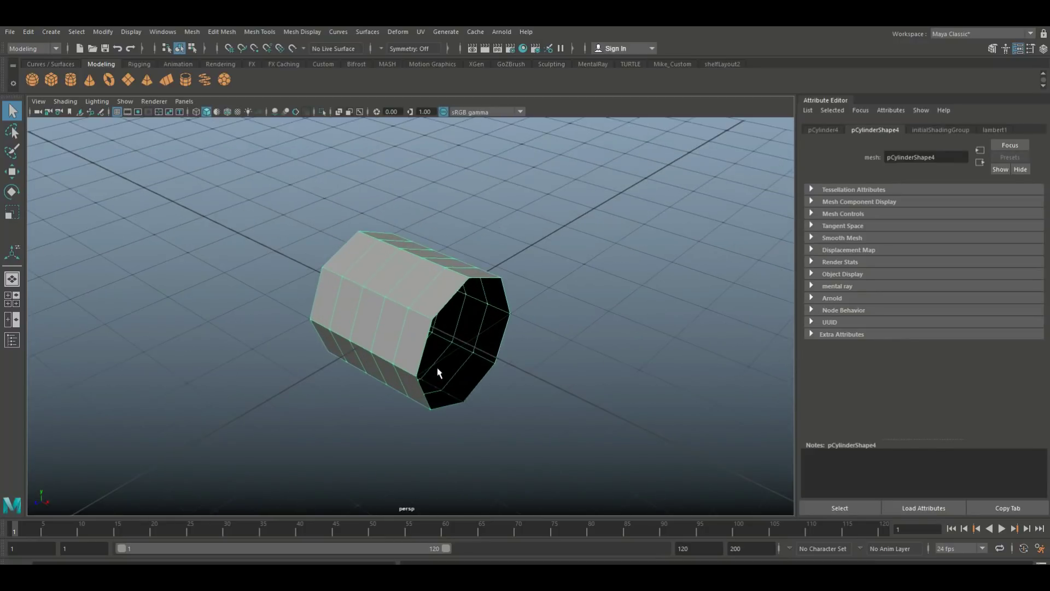
Step: In the top view, select the faces of three adjacent ring segments at one end and extrude them with a thickness of 0.3
alt+drag(437, 399, 494, 401)
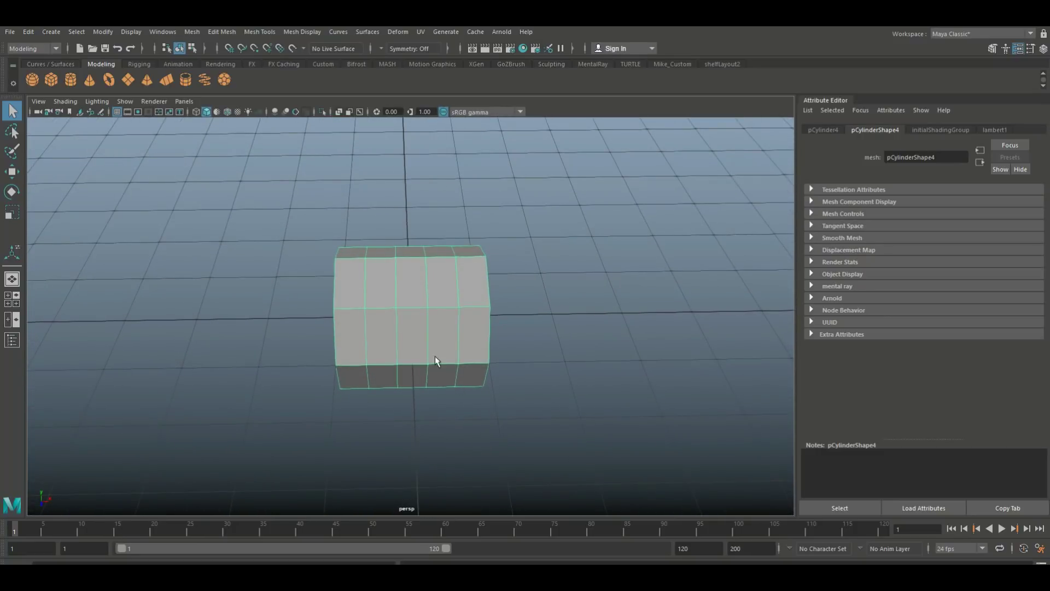
click(17, 304)
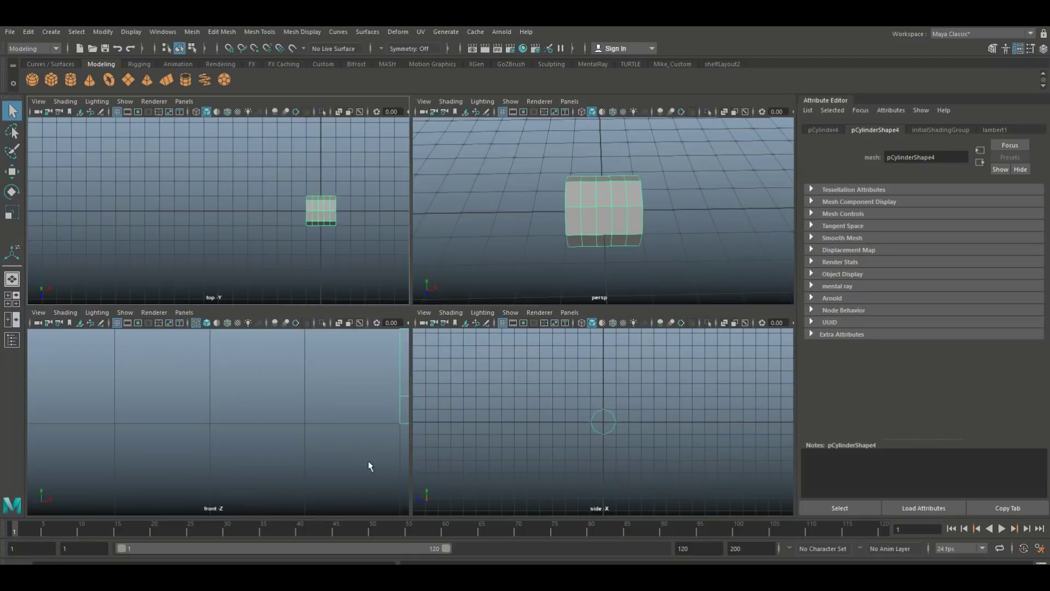
scroll(246, 420, down, 5)
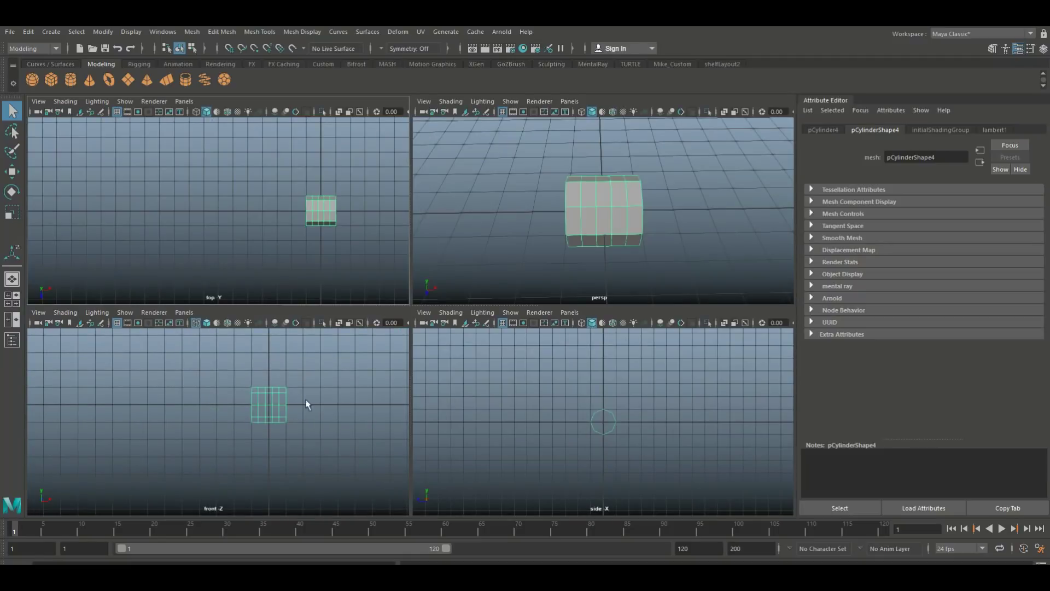
key(space)
key(f)
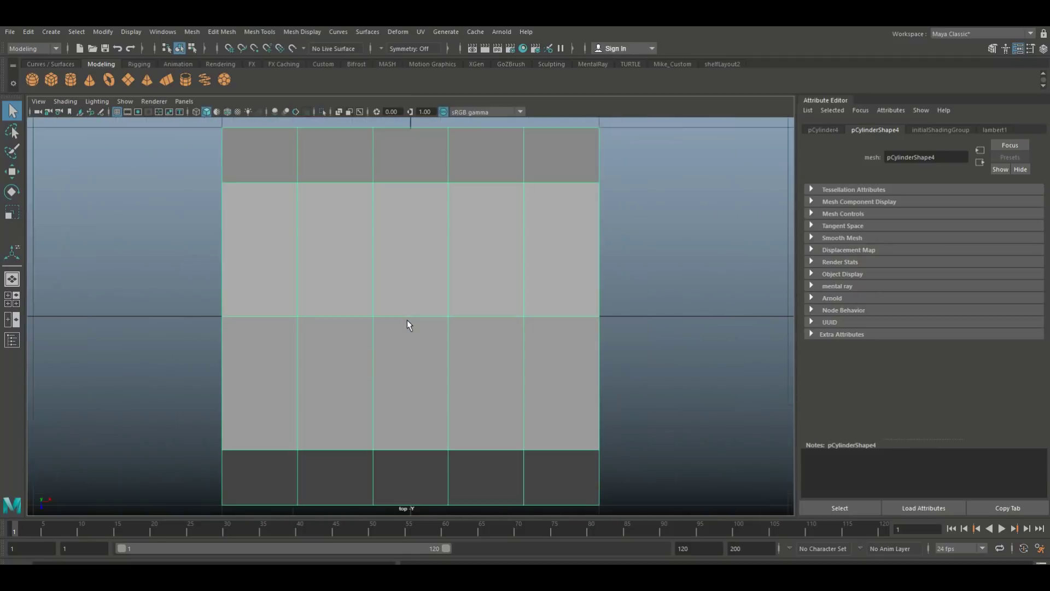
right_drag(499, 229, 501, 254)
scroll(503, 257, down, 5)
scroll(502, 262, up, 3)
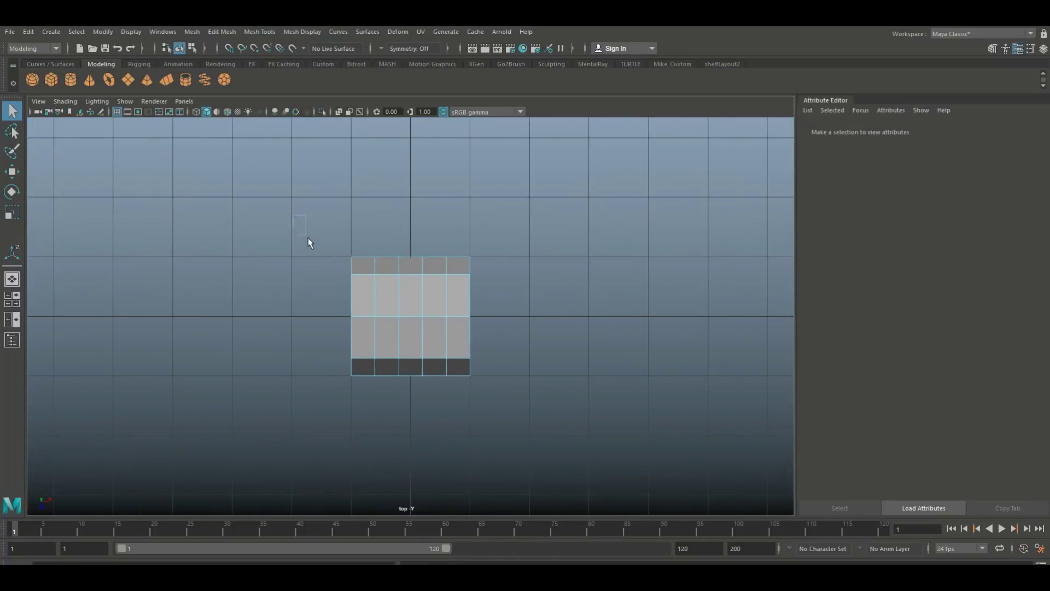
drag(309, 242, 411, 445)
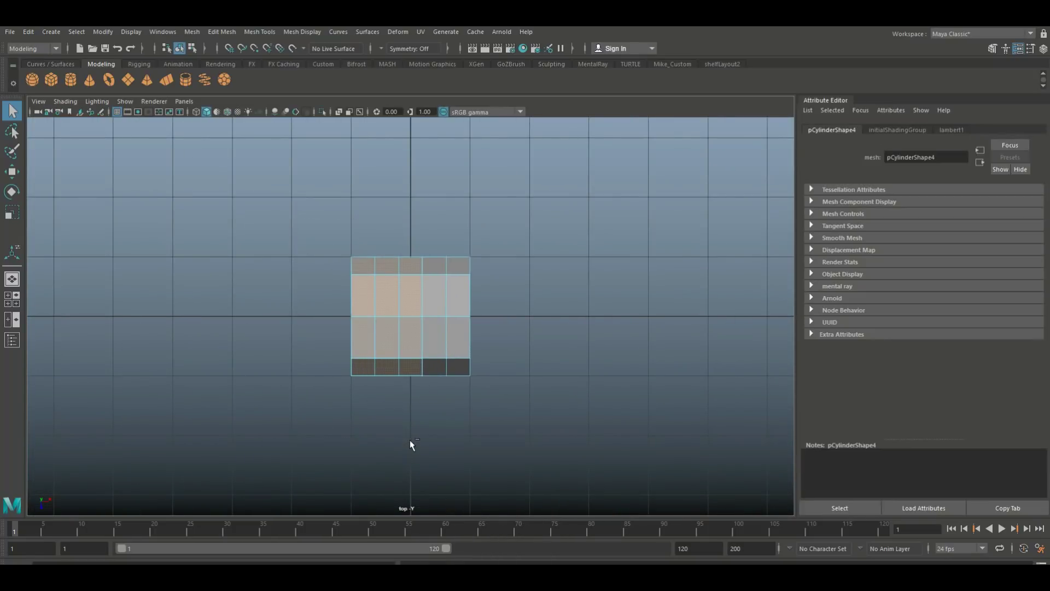
key(ctrl+e)
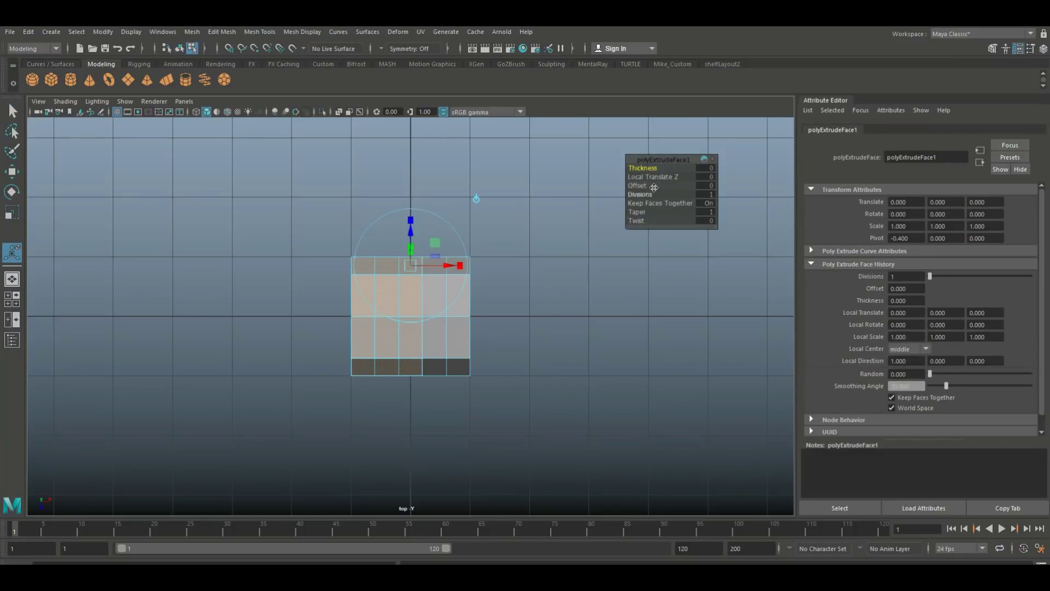
drag(650, 170, 649, 169)
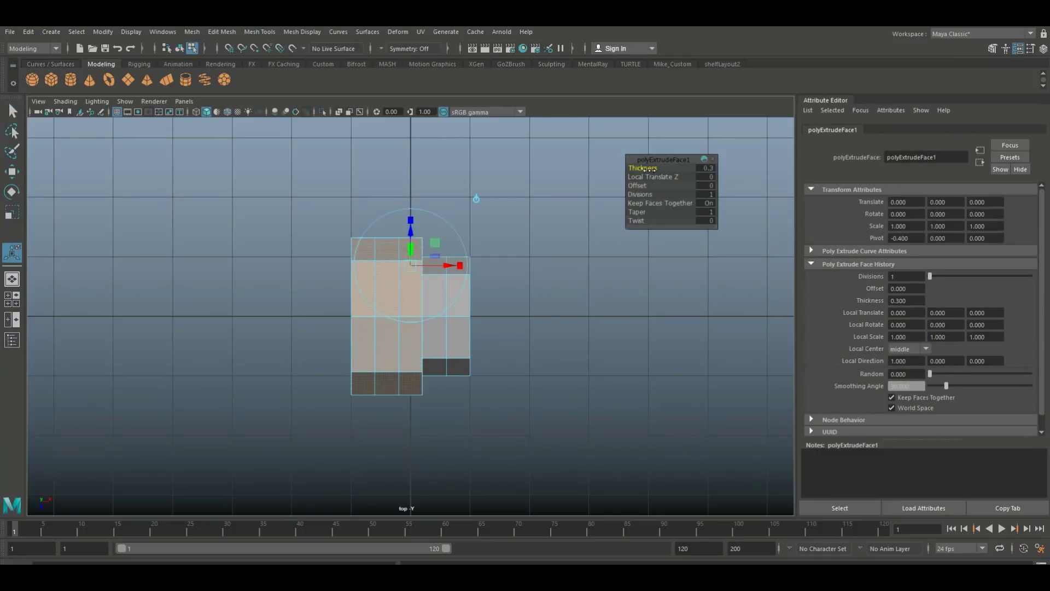
Step: Delete the ring of end faces closing off the thickened end of the cylinder
click(10, 304)
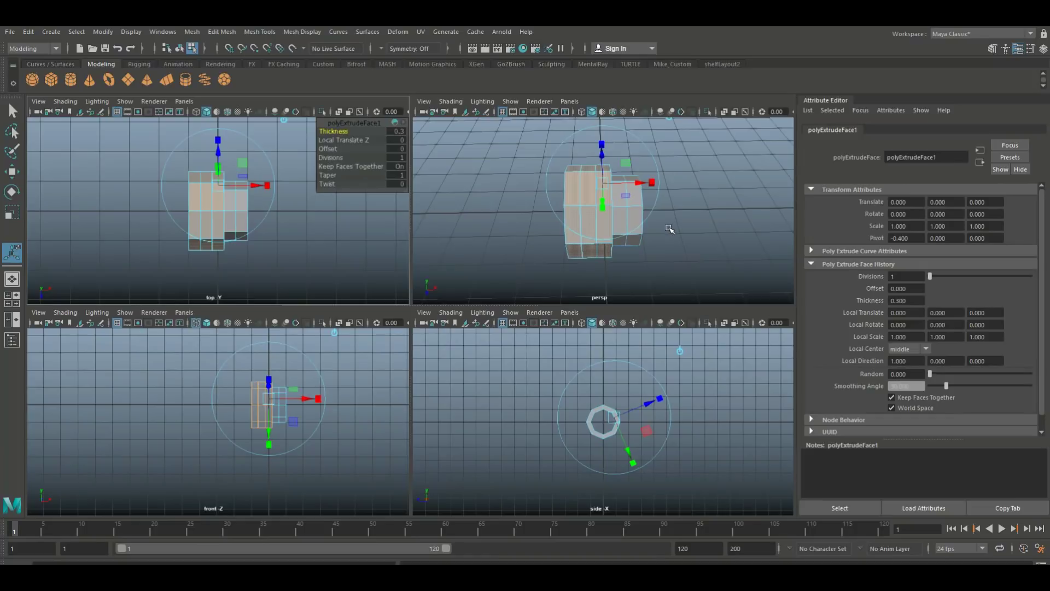
key(space)
mouse_move(614, 327)
alt+mouse_down()
mouse_move(517, 310)
mouse_move(614, 347)
alt+mouse_up()
right_drag(516, 257, 536, 263)
alt+drag(526, 265, 361, 313)
right_drag(346, 280, 347, 309)
click(299, 247)
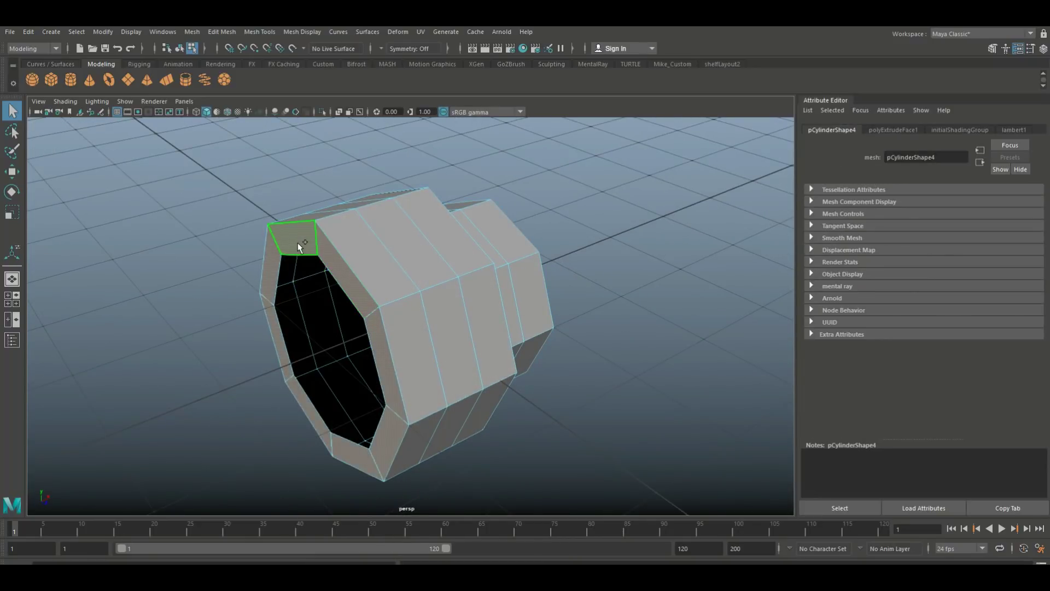
key(Delete)
Step: Select the open border edge loops at both cylinder ends and extrude them with a thickness of 0.1
right_drag(341, 245, 341, 224)
click(340, 253)
alt+drag(486, 319, 457, 313)
click(454, 300)
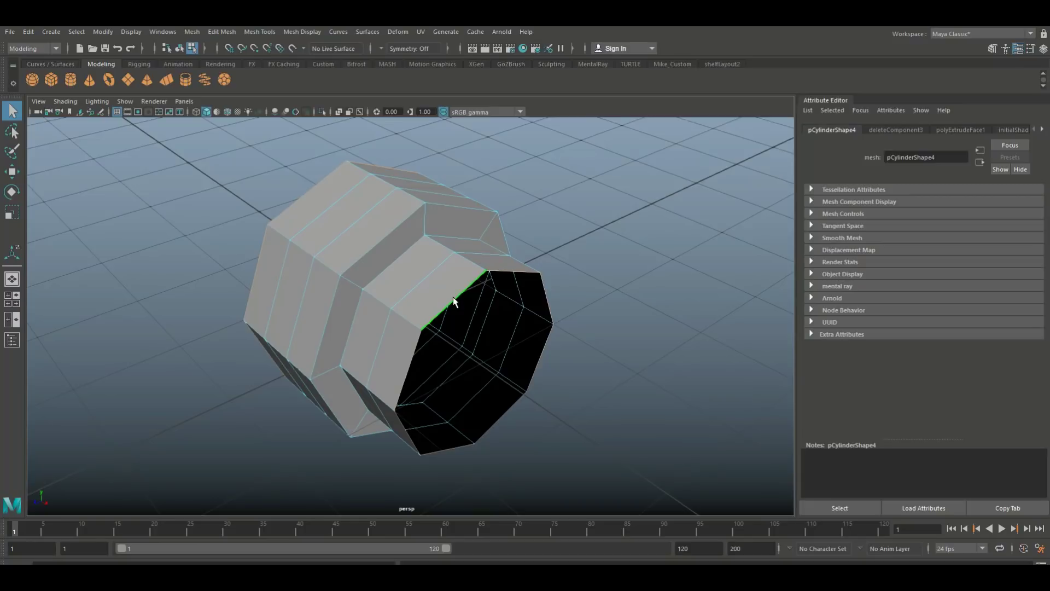
key(ctrl+e)
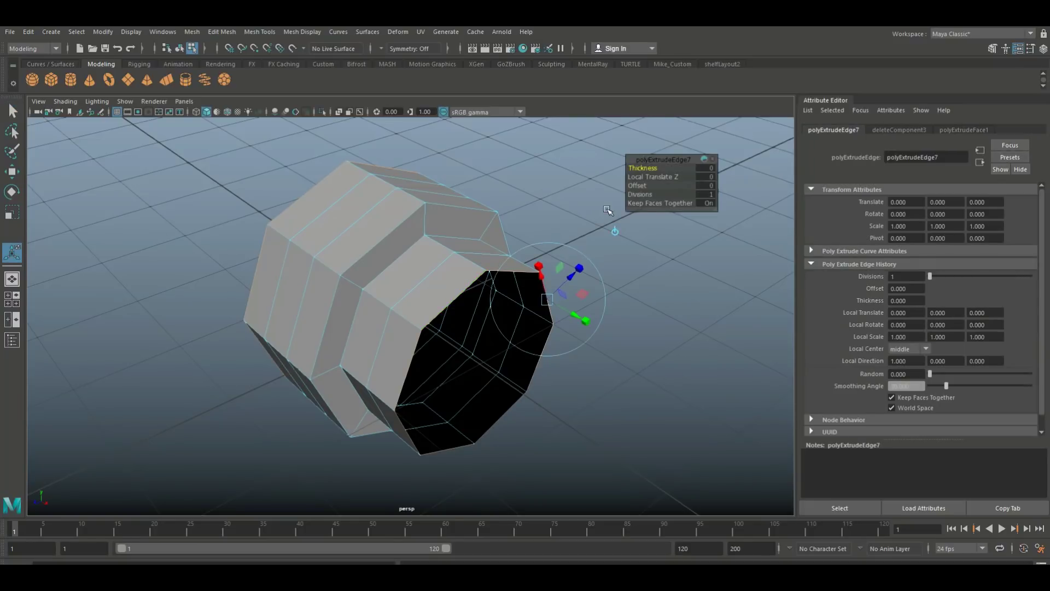
drag(644, 168, 644, 168)
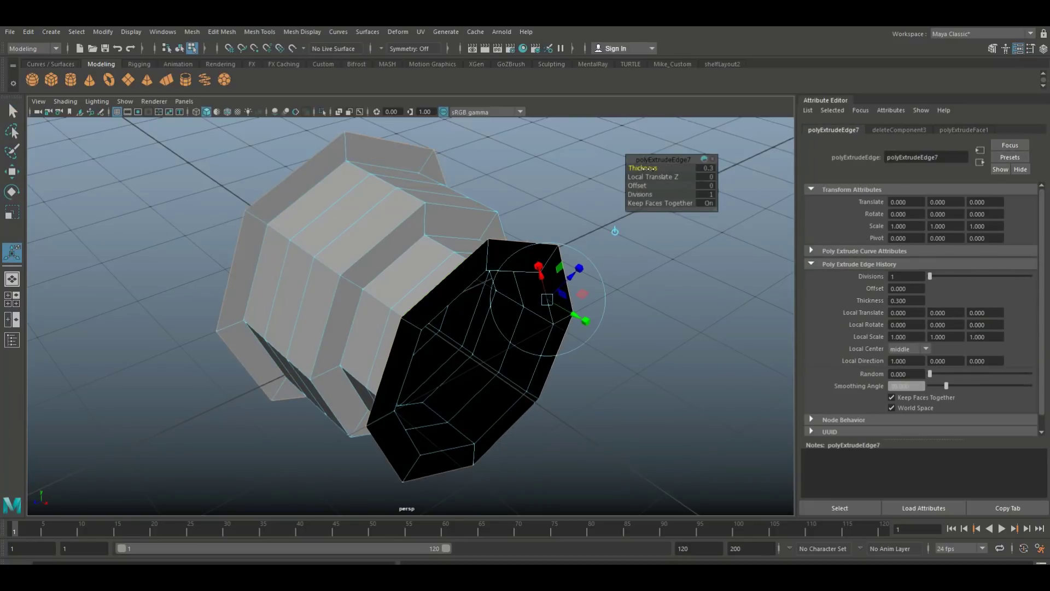
click(703, 169)
key(Return)
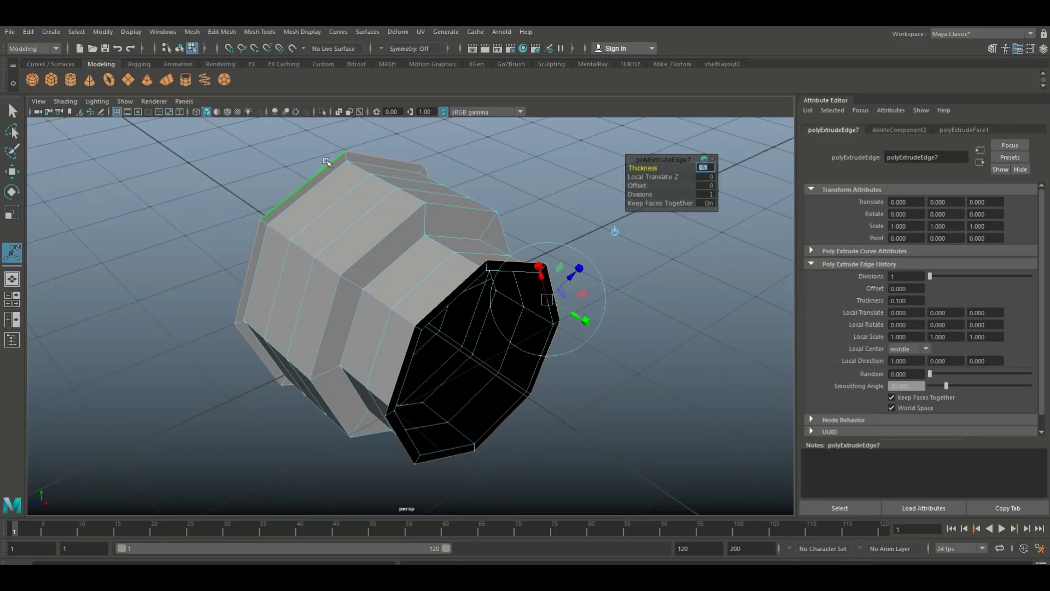
Step: Select the open border edge loops at both cylinder ends and extrude them with a thickness of -0.1
click(326, 166)
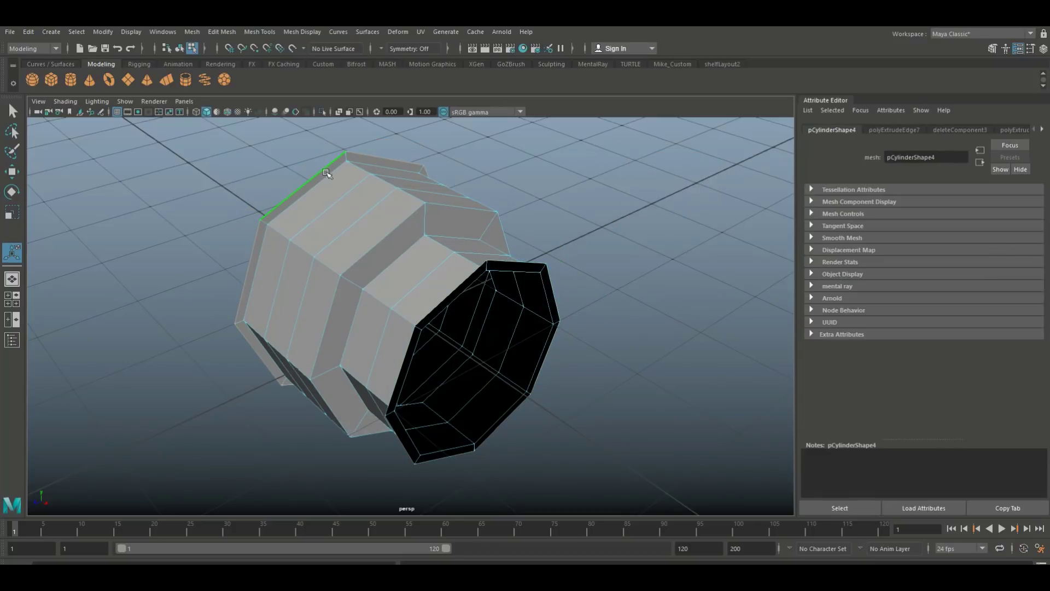
click(458, 289)
key(ctrl+e)
click(705, 168)
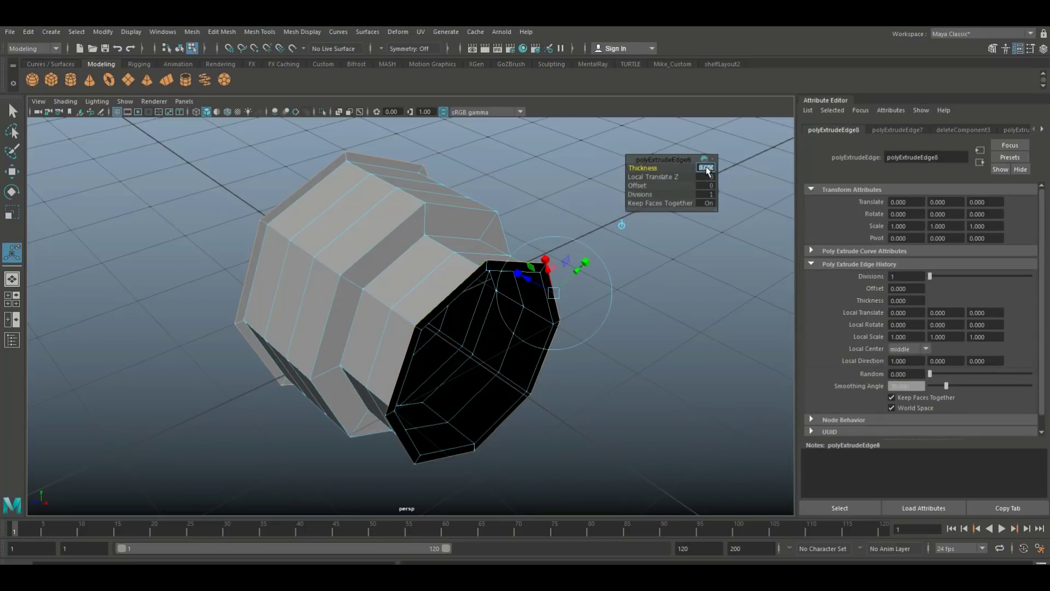
text(-0.1)
key(Return)
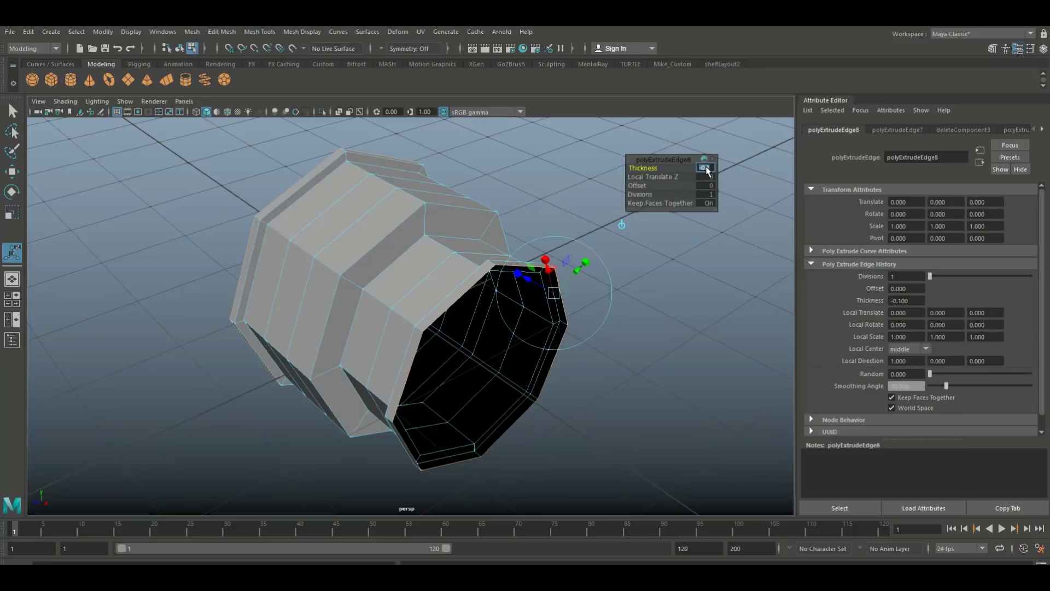
click(693, 288)
Step: Extrude the border edge loops at both ends again with a thickness of -0.2 to form inward-facing end rings
double_click(485, 274)
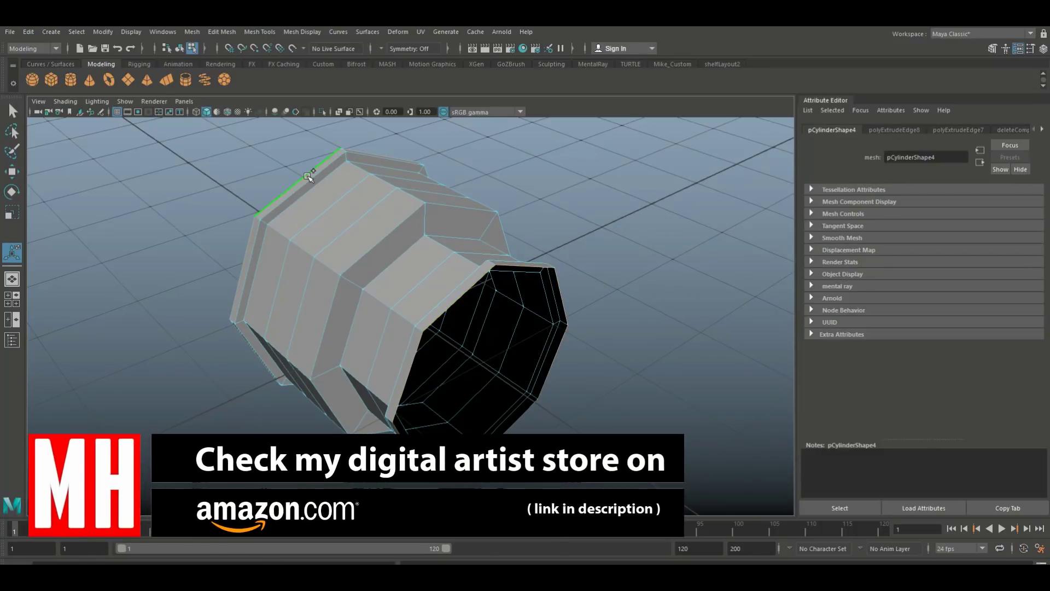
key(ctrl+e)
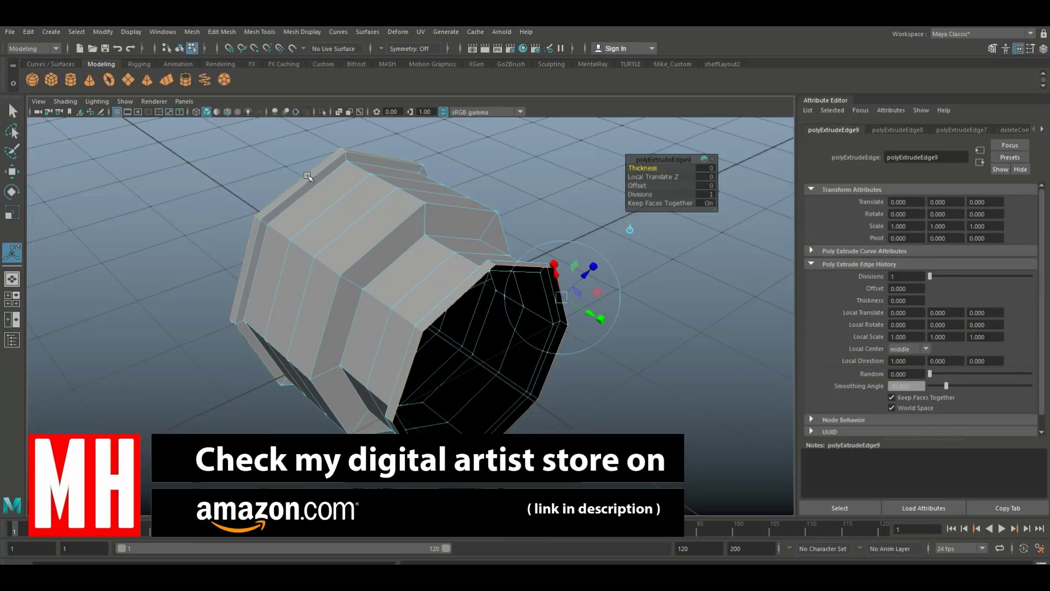
drag(638, 166, 637, 167)
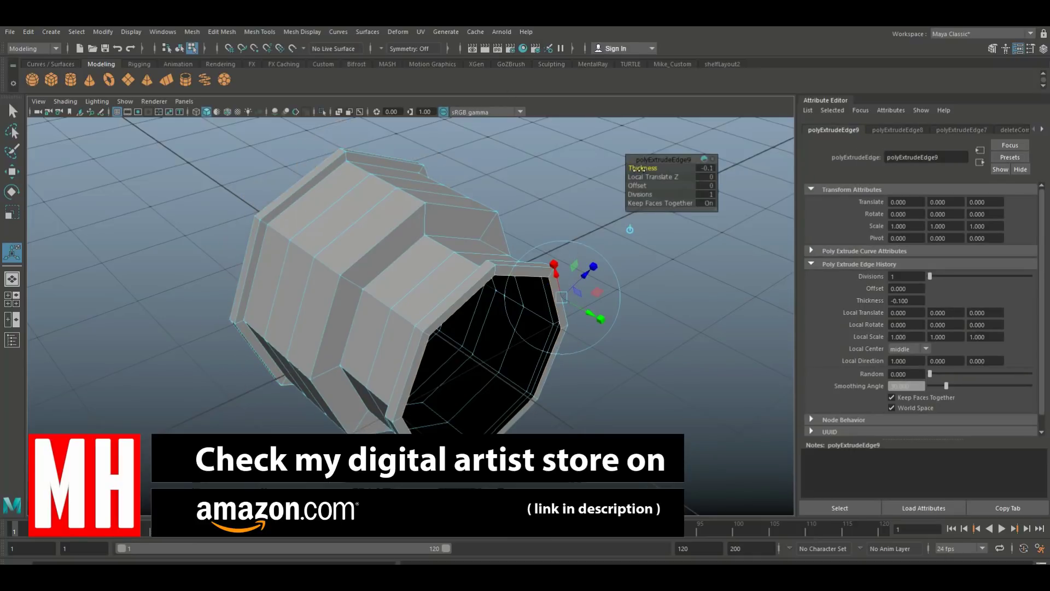
click(705, 168)
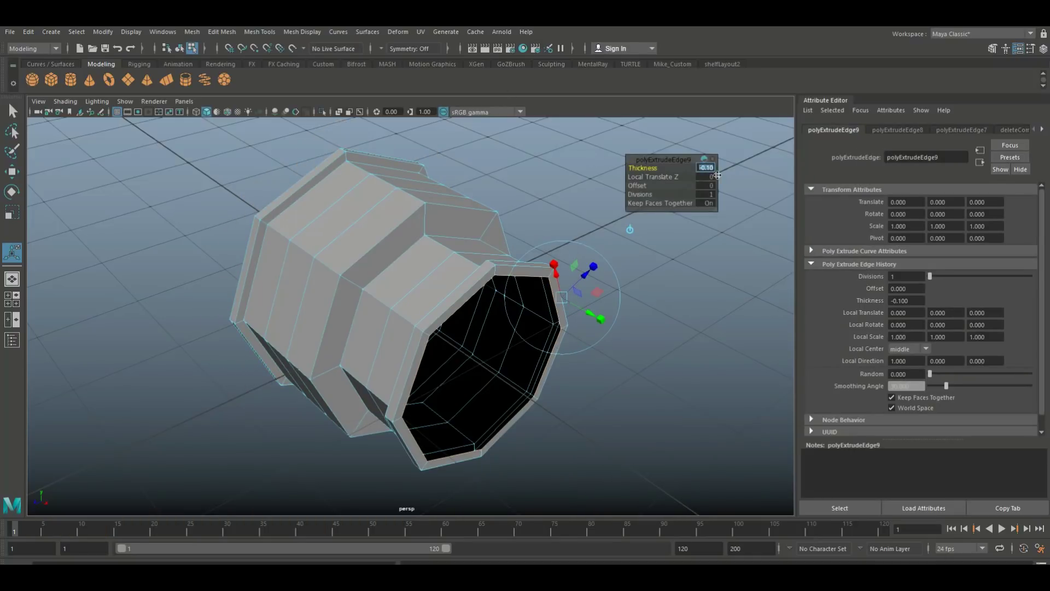
text(-0.2)
key(Return)
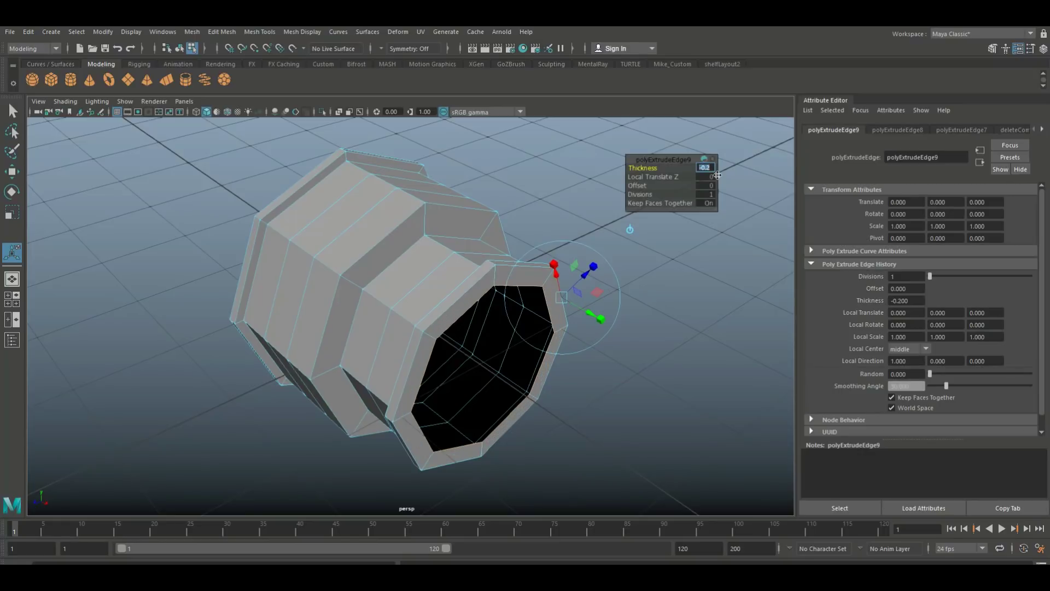
click(636, 429)
Step: Preview the connector as a smoothed mesh and inspect the shape of its rims and stepped transition
alt+right_drag(635, 429, 550, 383)
alt+drag(549, 383, 520, 387)
right_drag(414, 305, 447, 251)
key(3)
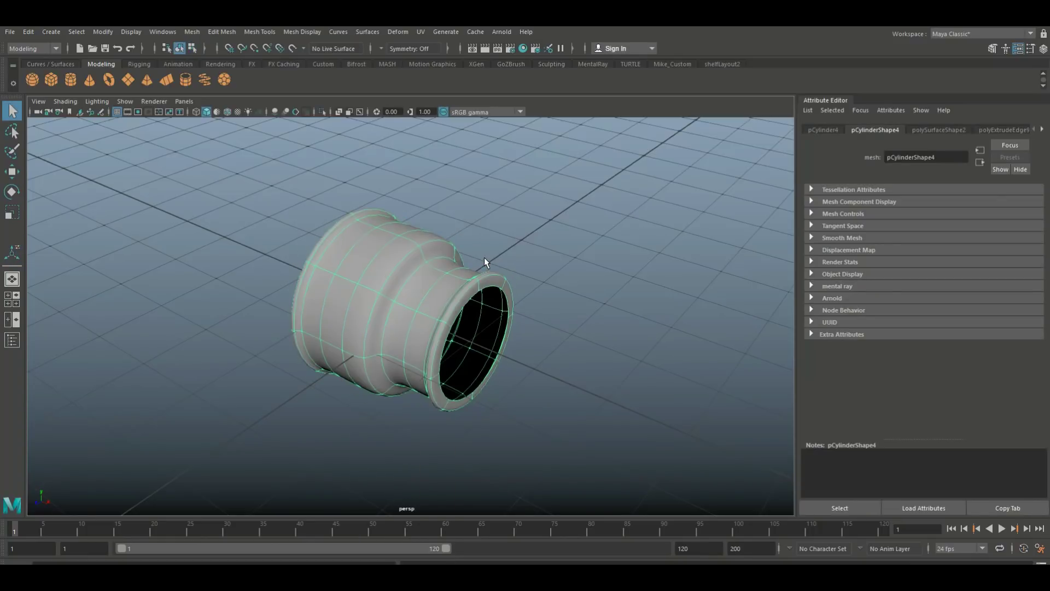
alt+drag(484, 257, 549, 355)
click(579, 360)
Step: Return to the unsmoothed mesh, select the end ring faces at both ends, and scale them outward along the cylinder's axis to widen the rims
click(421, 276)
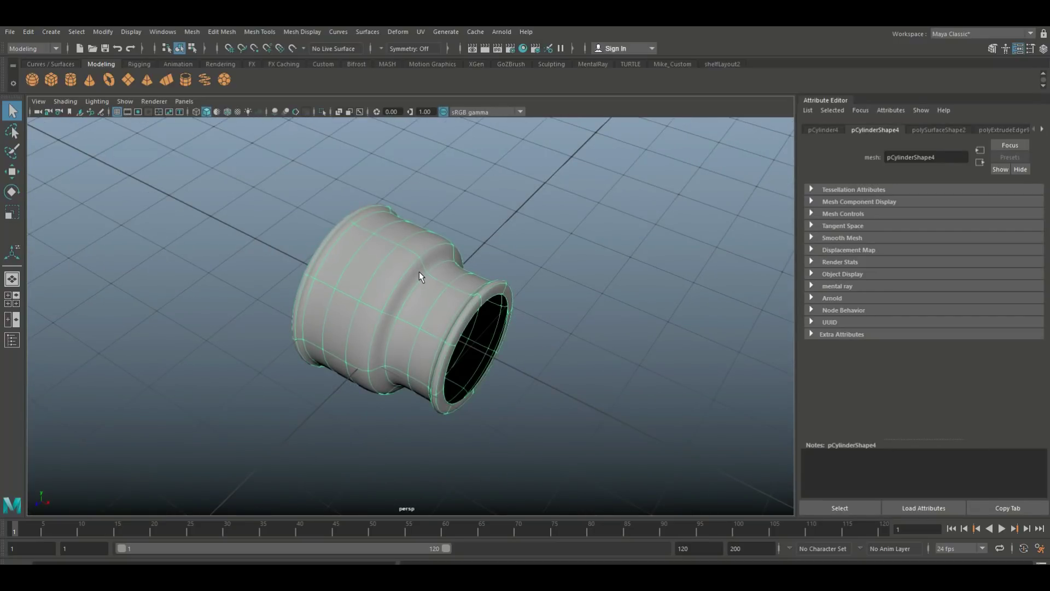
key(1)
alt+drag(435, 273, 428, 261)
right_drag(485, 278, 491, 277)
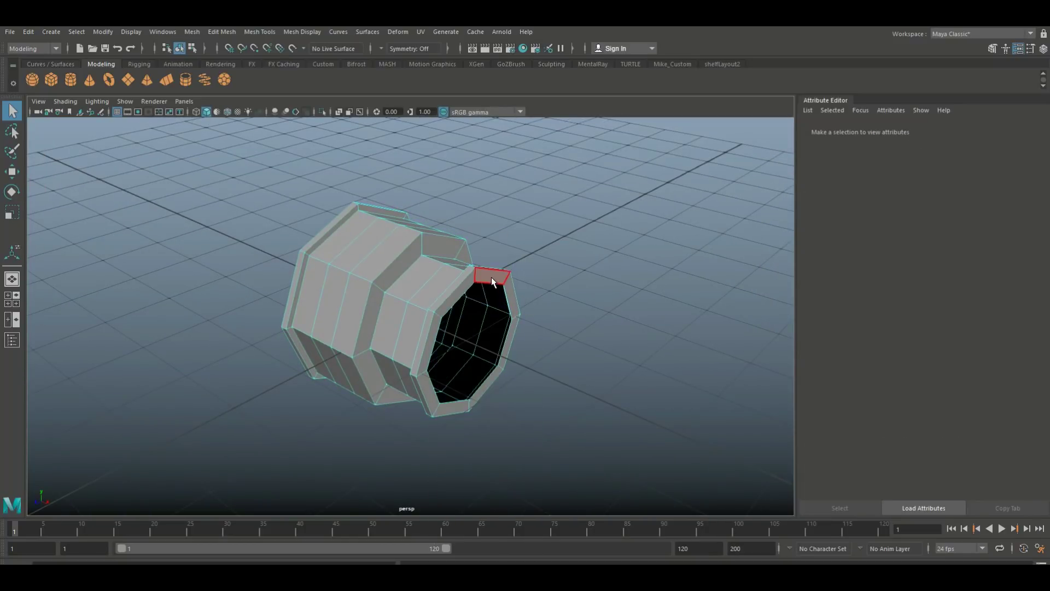
alt+drag(454, 292, 418, 369)
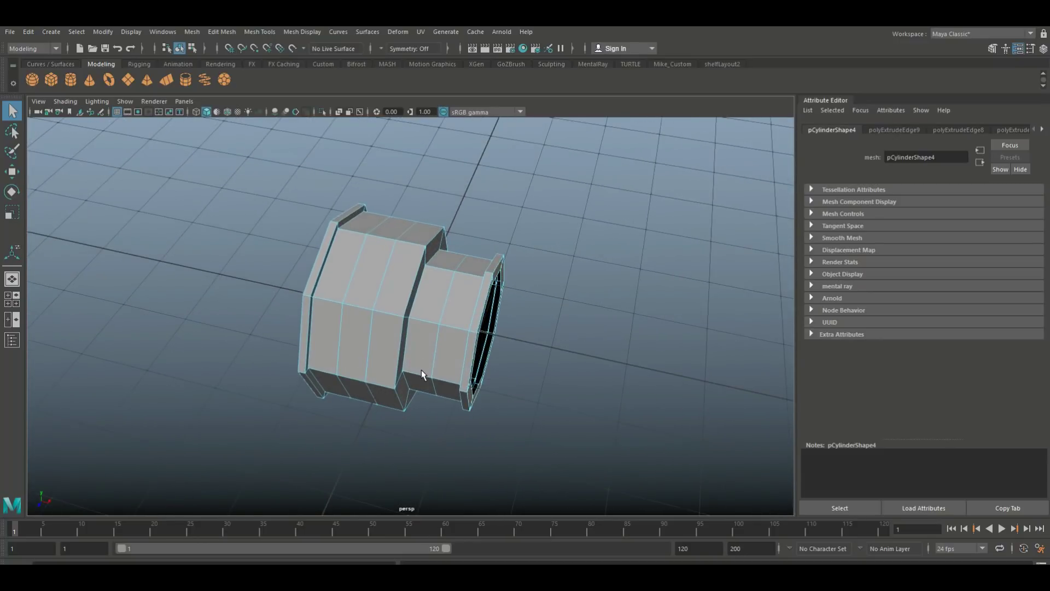
key(r)
click(421, 369)
drag(362, 308, 349, 312)
alt+drag(333, 361, 362, 389)
alt+drag(269, 362, 230, 352)
Step: Insert an edge loop on the connector's body directly beside the inner side of each end rim
click(260, 32)
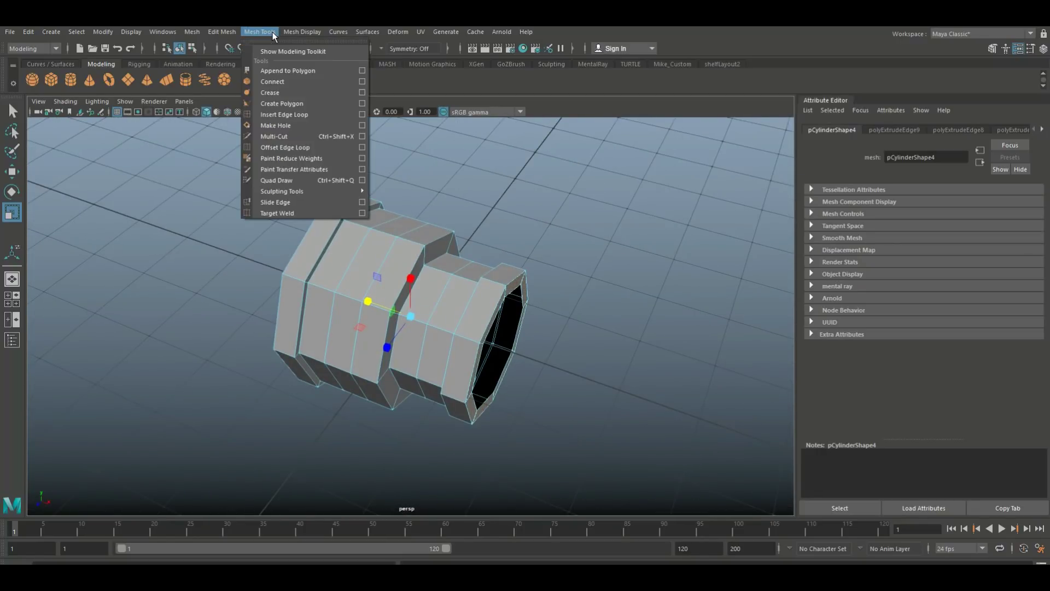
click(309, 114)
scroll(322, 239, up, 3)
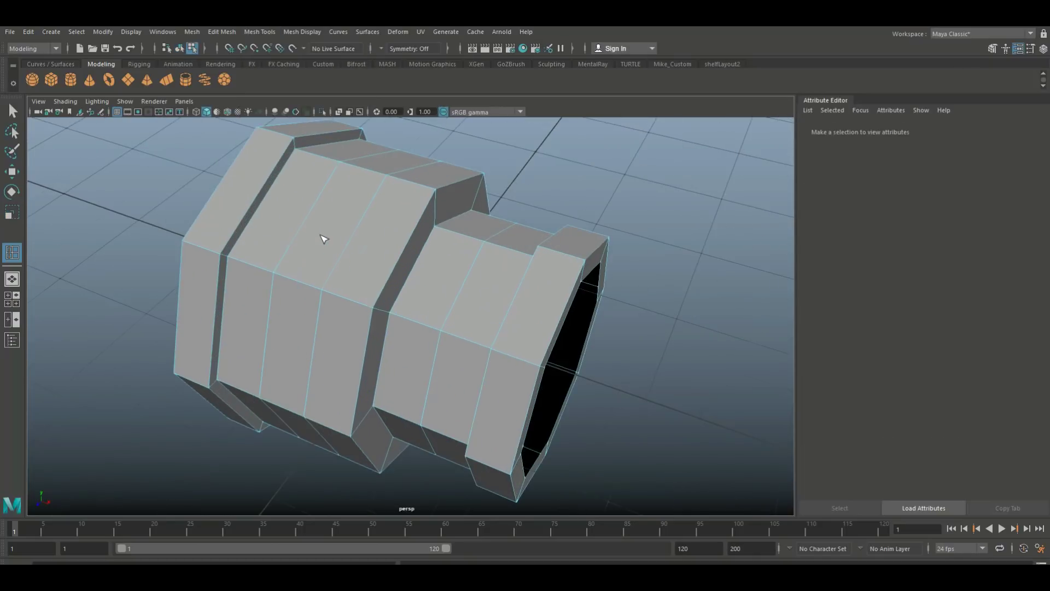
click(301, 154)
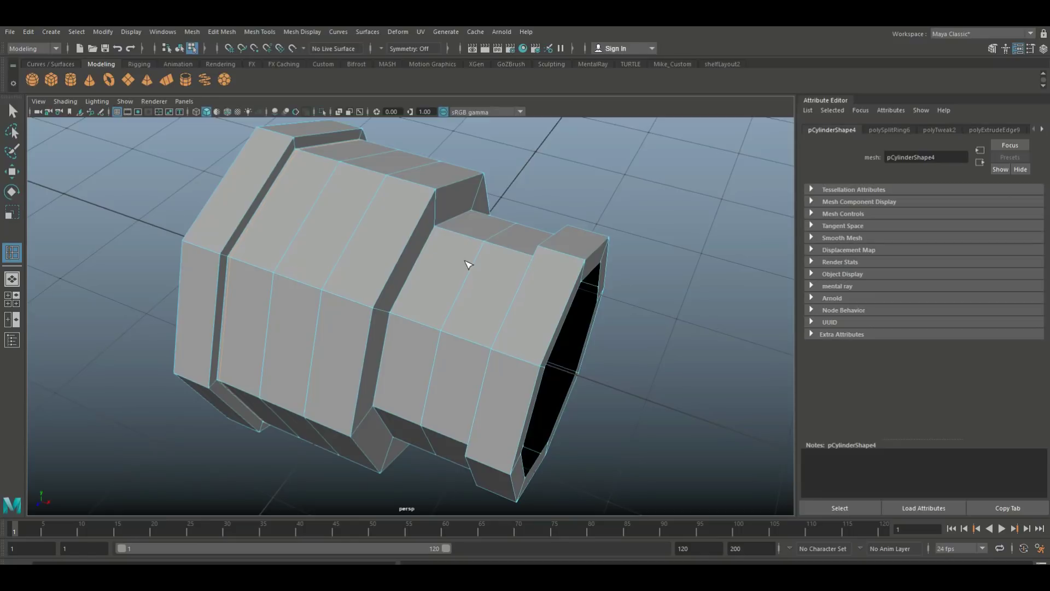
alt+drag(452, 261, 516, 270)
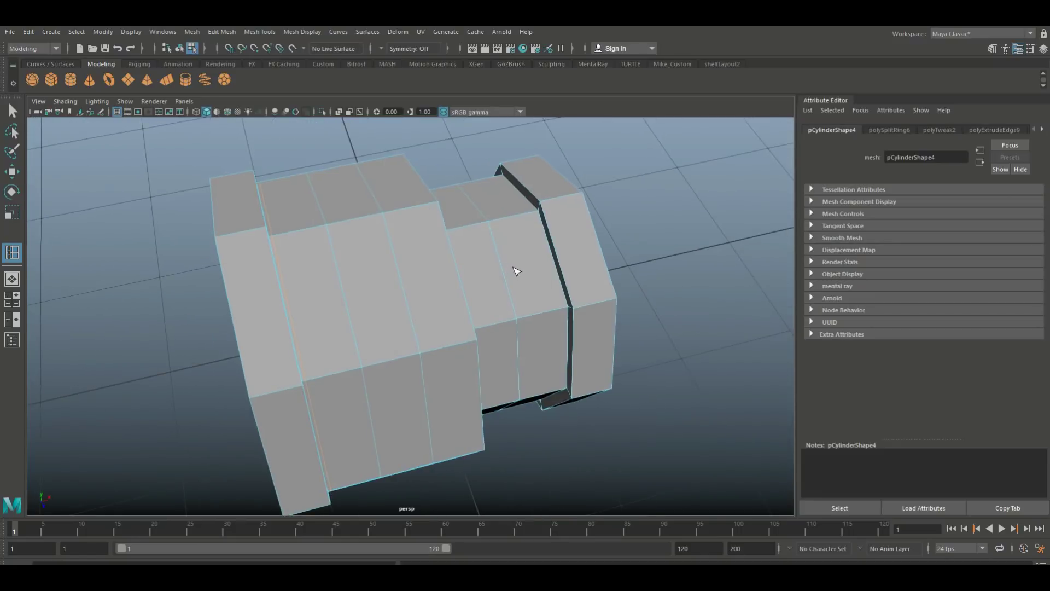
click(539, 215)
Step: Insert supporting edge loops close to both edges of each rim's outer band
click(225, 239)
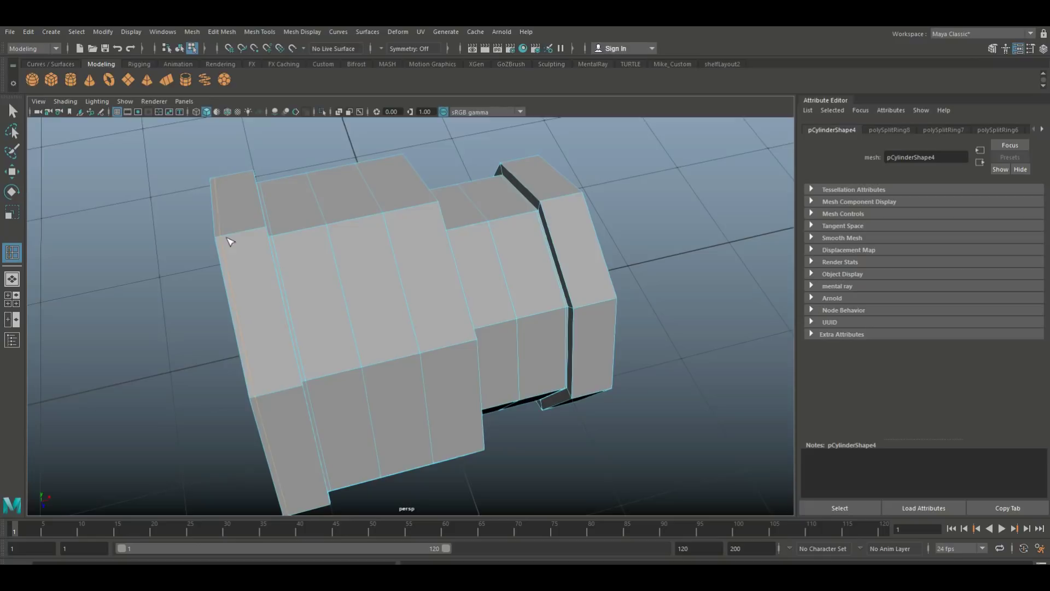
click(261, 230)
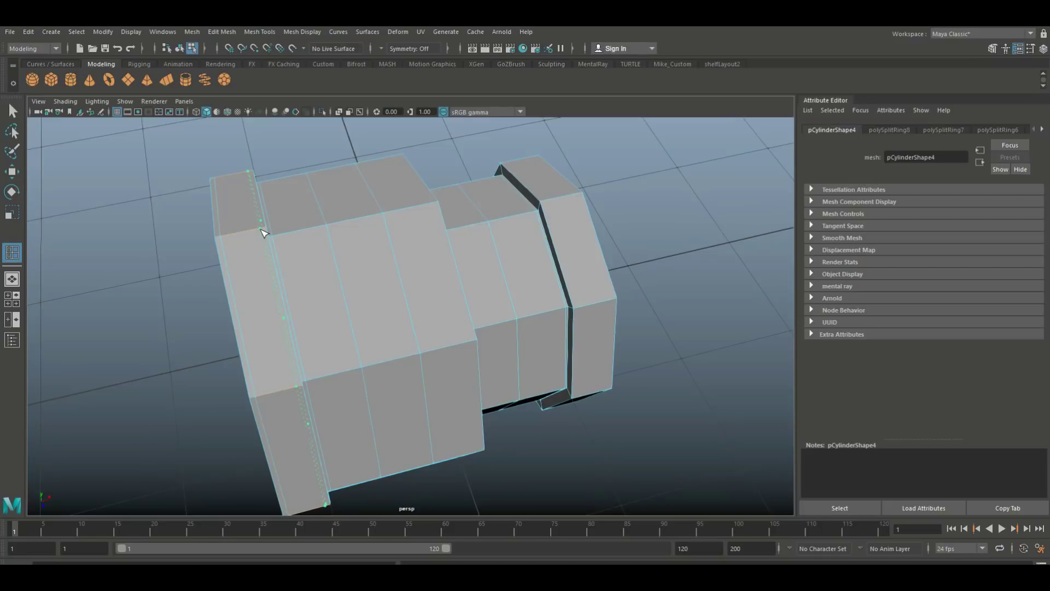
click(548, 204)
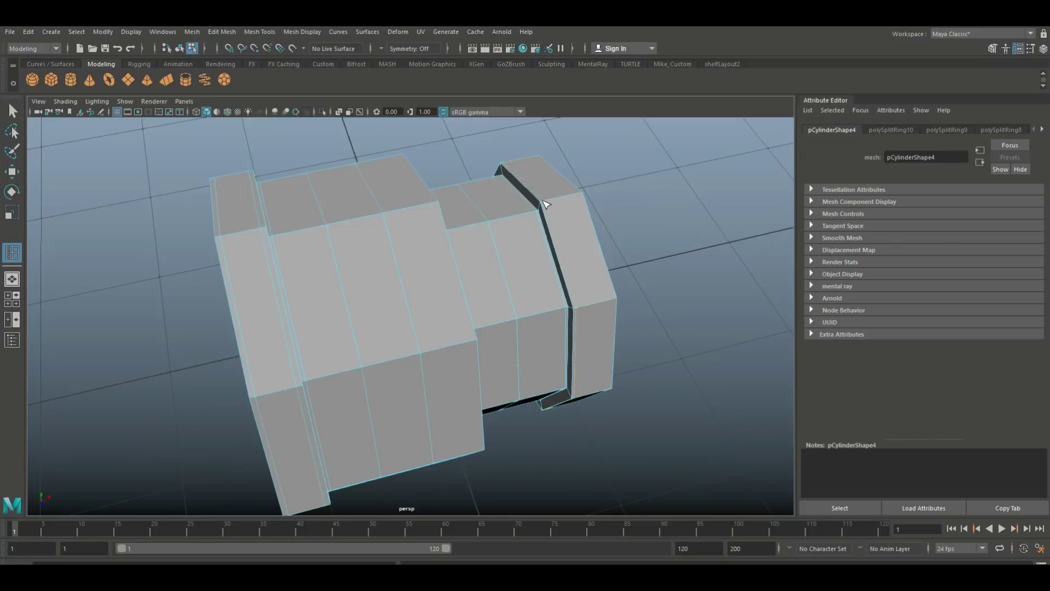
click(580, 198)
Step: Insert an edge loop near the outer edge of the flat end ring at both the narrow and the wide opening
alt+drag(574, 207, 452, 197)
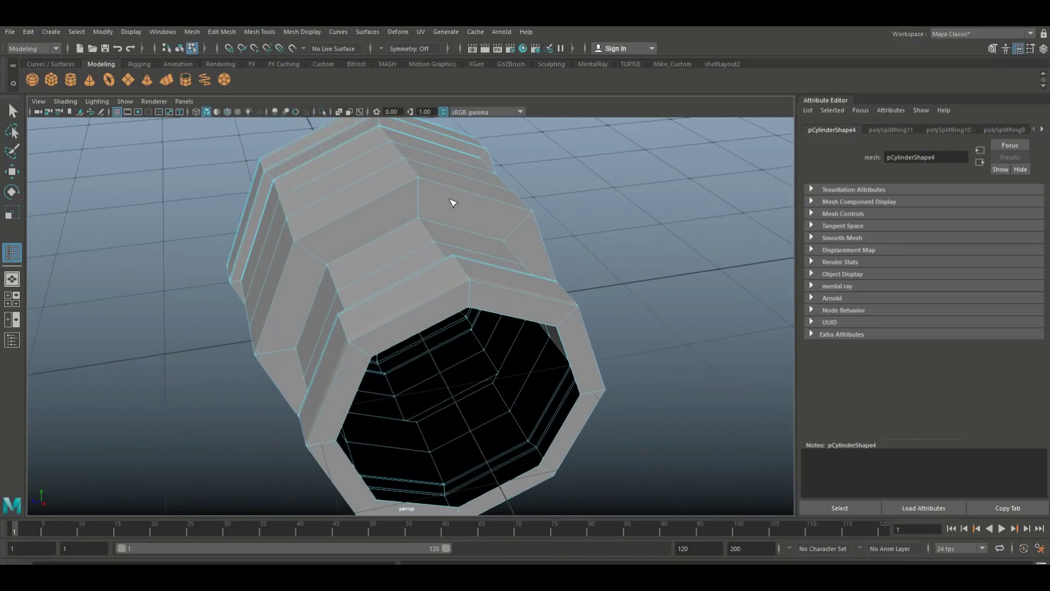
click(470, 282)
alt+drag(197, 285, 426, 276)
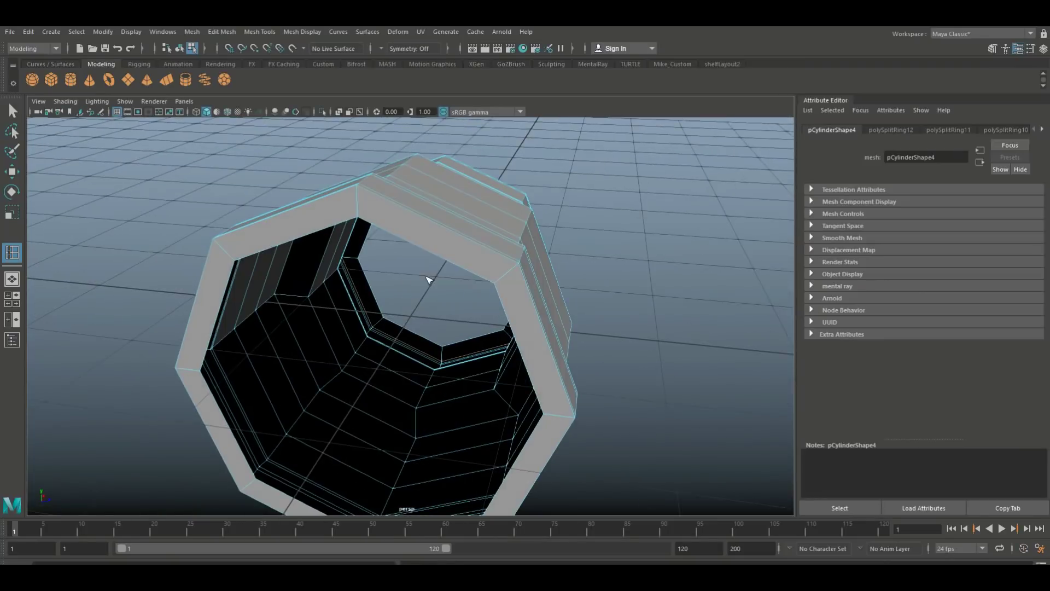
click(358, 192)
alt+drag(358, 192, 287, 205)
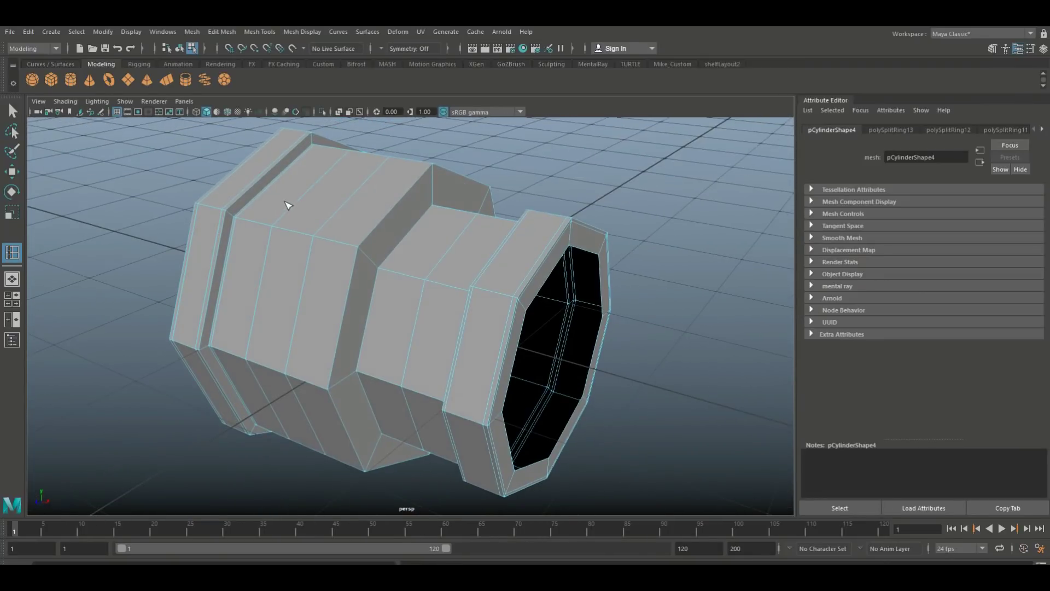
Step: Leave edge loop insertion, show the whole connector in smooth mesh preview, and deselect it
key(q)
right_drag(377, 199, 409, 187)
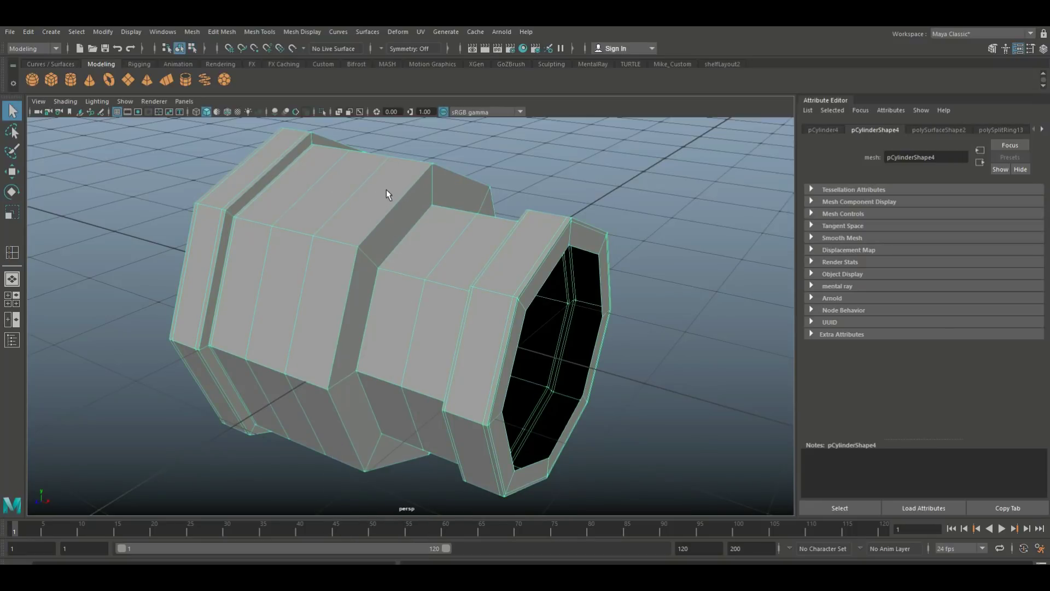
key(3)
scroll(318, 243, down, 4)
click(204, 268)
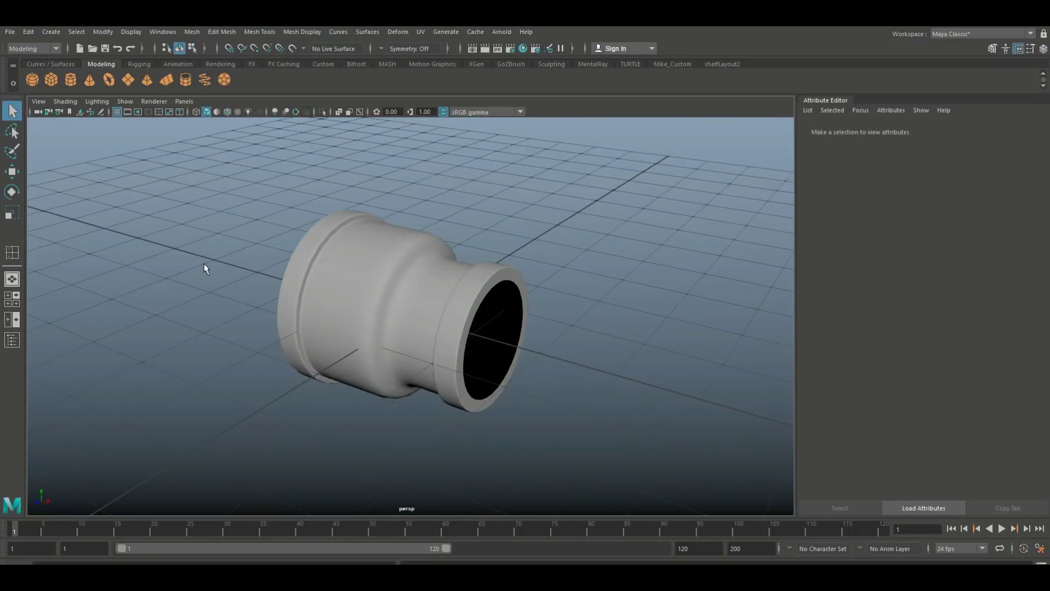
Step: Examine the smoothed connector's rims, end openings, and stepped transition from several angles and distances
alt+drag(203, 264, 238, 265)
scroll(309, 300, up, 4)
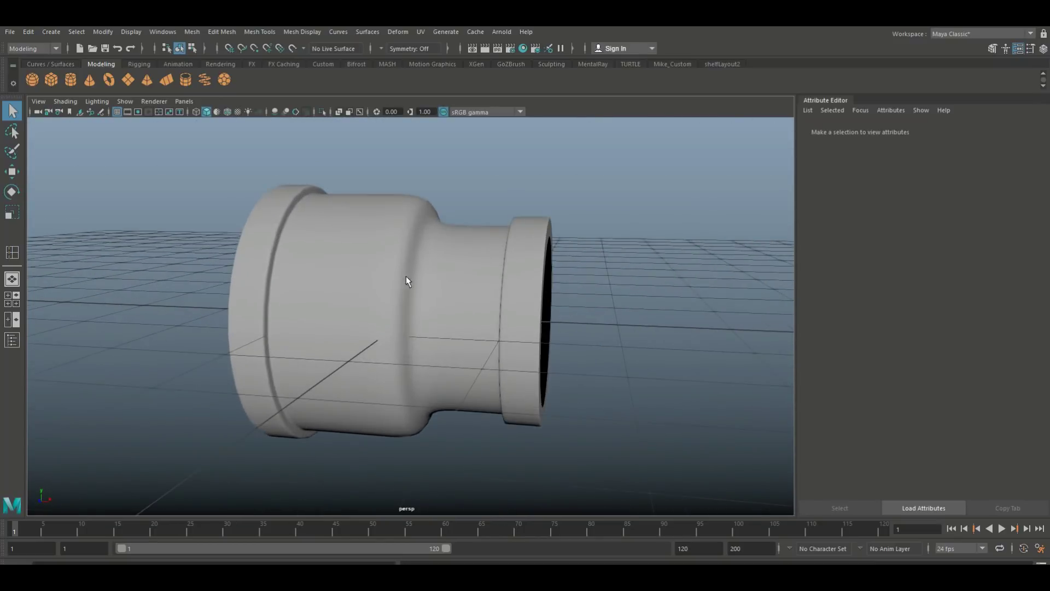
alt+drag(406, 281, 426, 291)
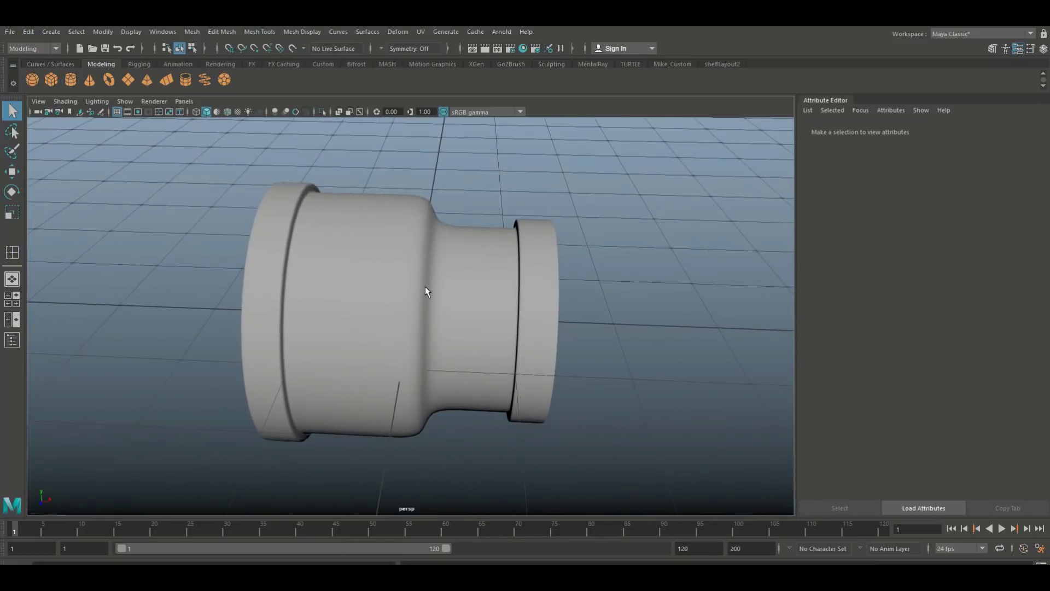
scroll(425, 286, down, 5)
scroll(424, 286, up, 2)
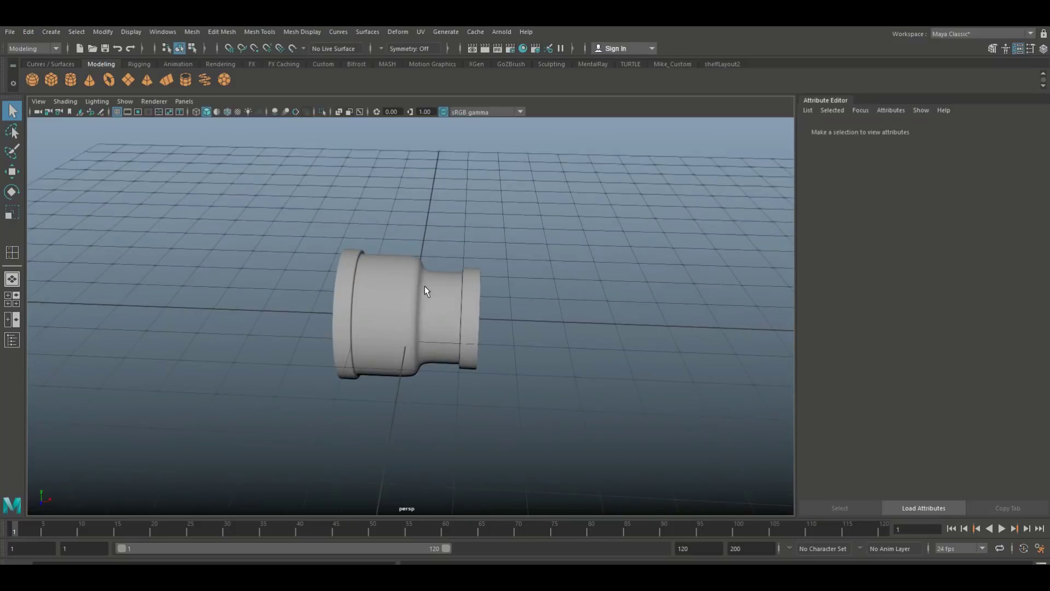
scroll(425, 285, up, 3)
alt+drag(373, 283, 343, 277)
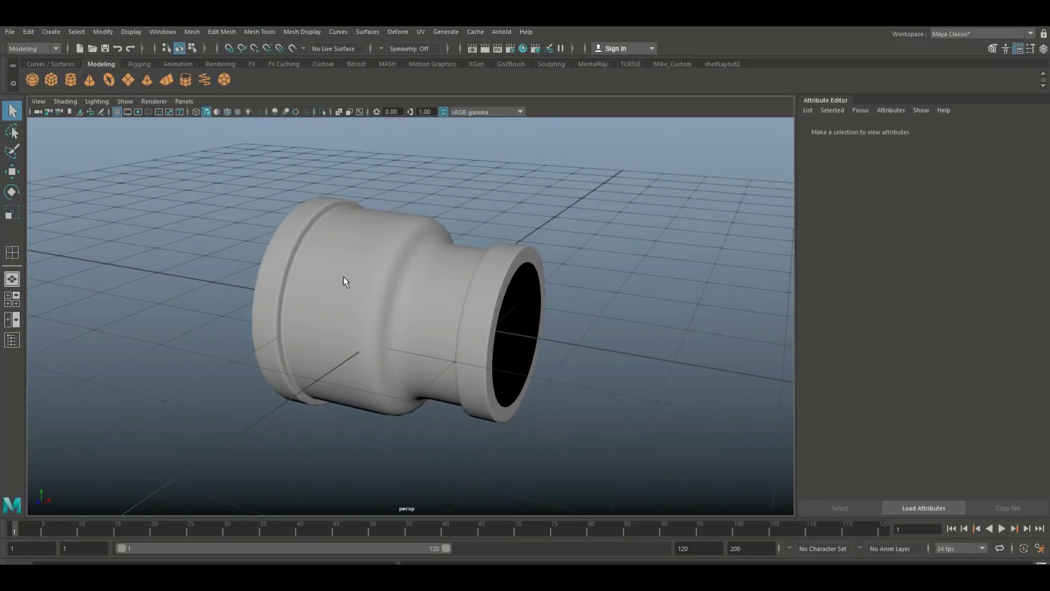
scroll(295, 285, up, 3)
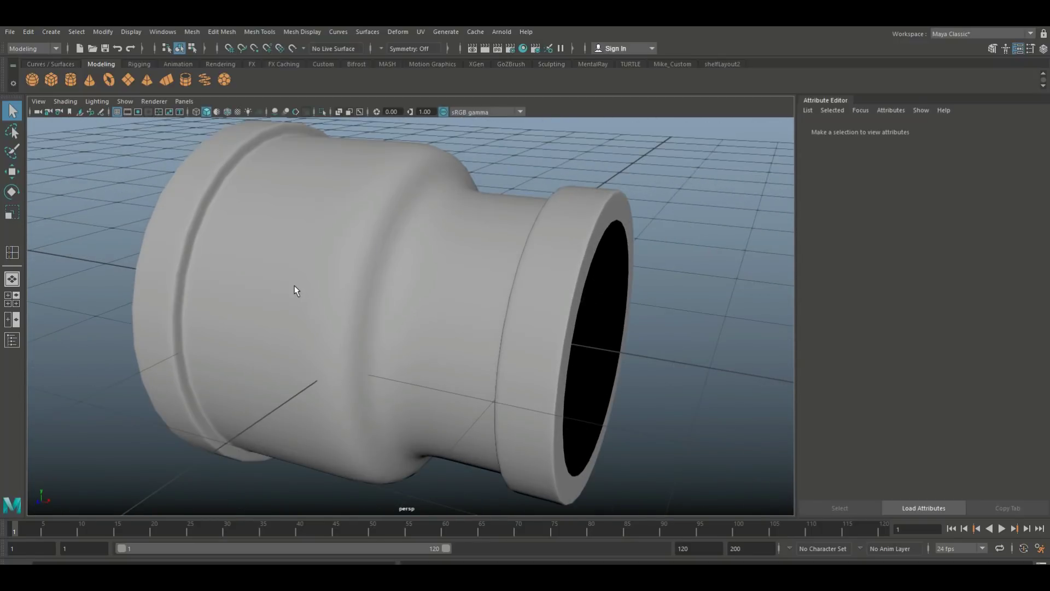